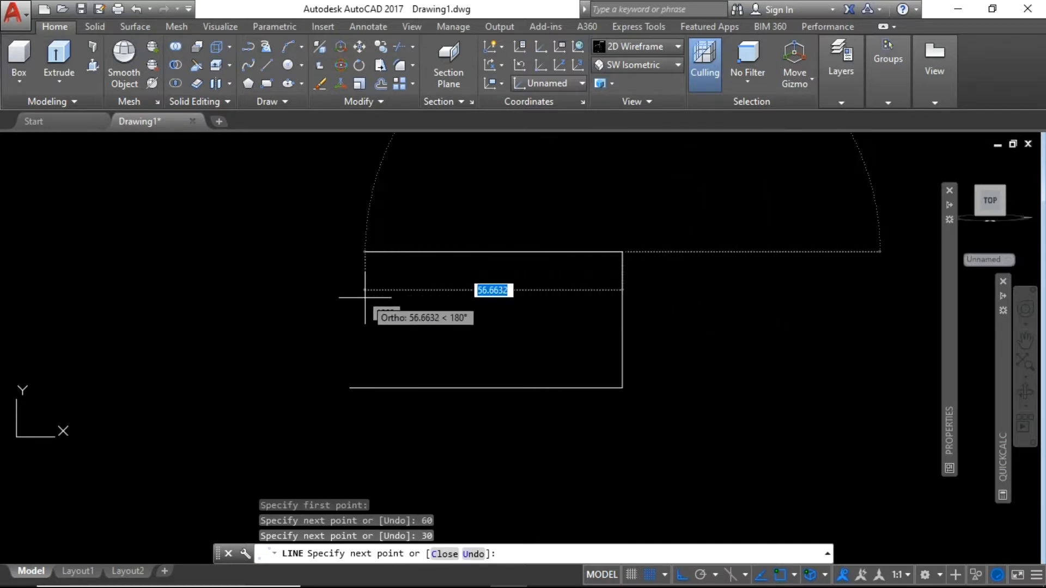
Draw the rectangle's 60-unit top edge and close the outline with a vertical line at the left end.
text(60)
key(Return)
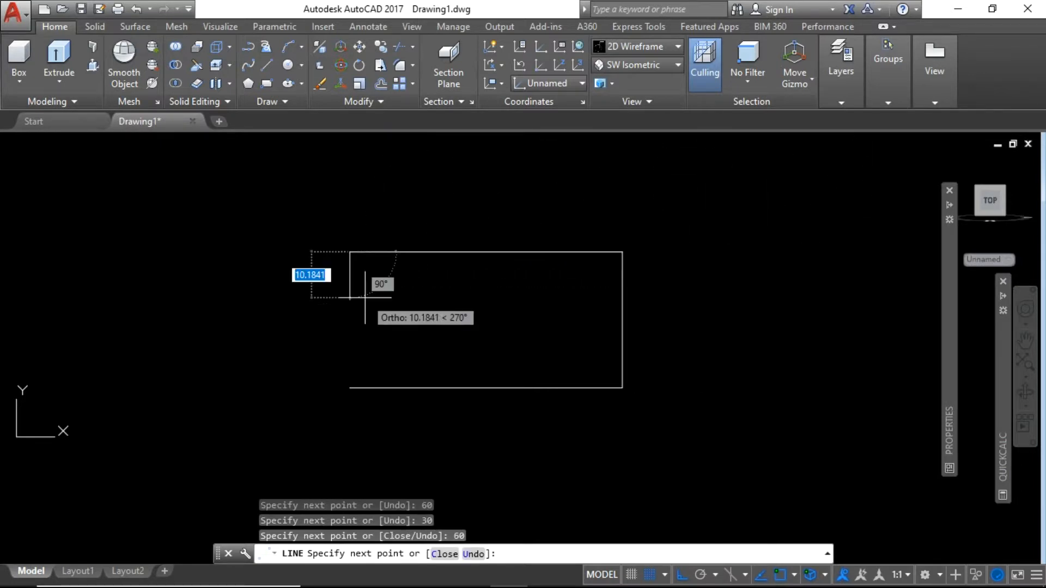
click(350, 388)
key(Return)
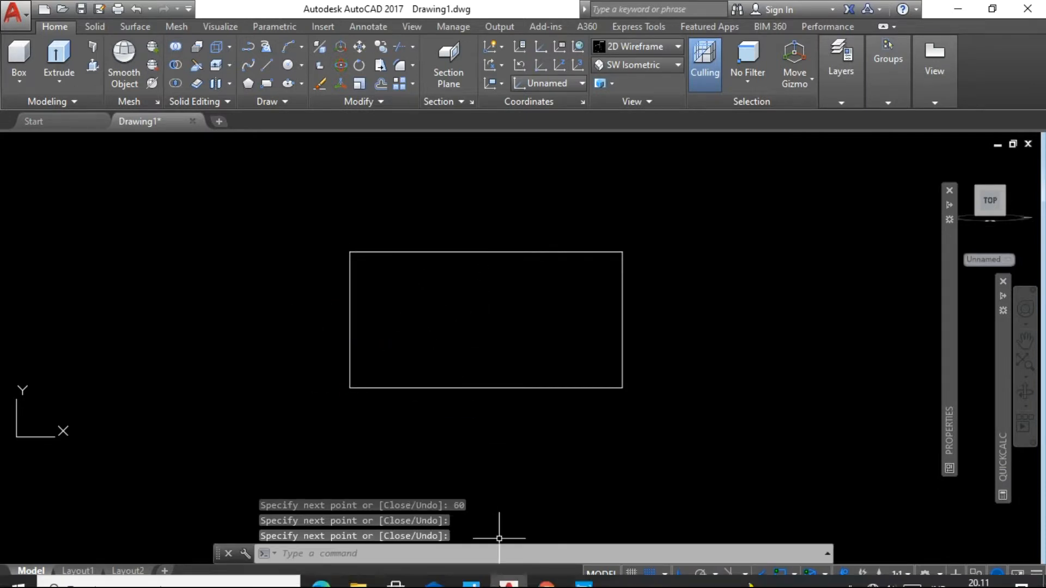
Consult the reference image 1.jpg and fillet both left corners of the rectangle with radius 15.
click(472, 572)
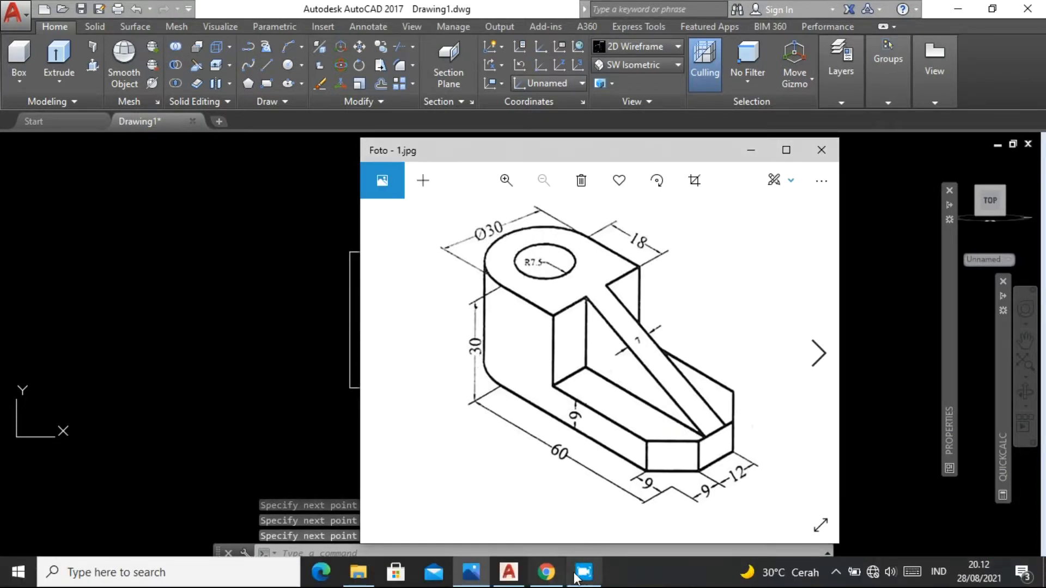
click(508, 572)
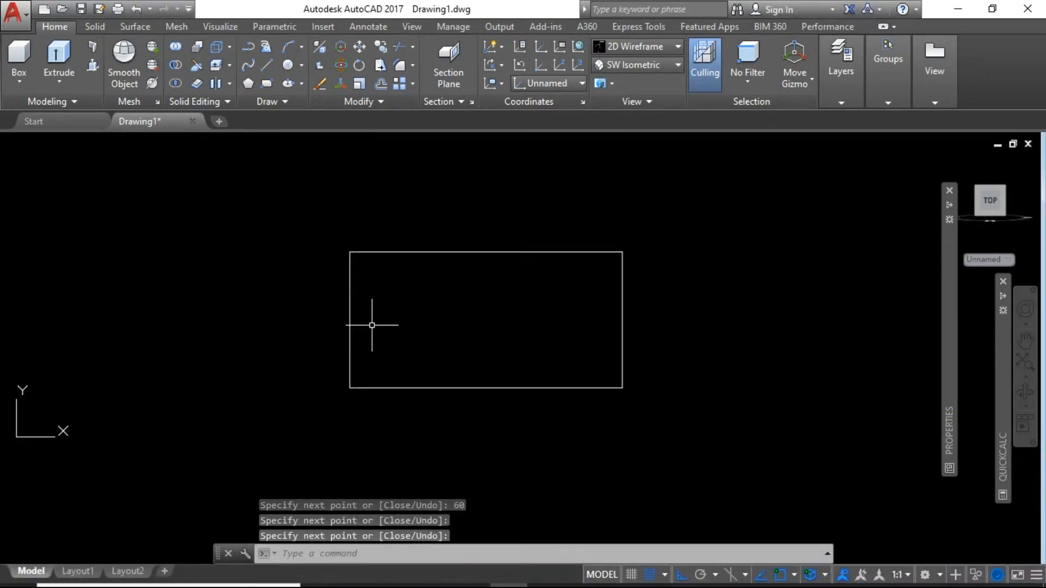
text(F)
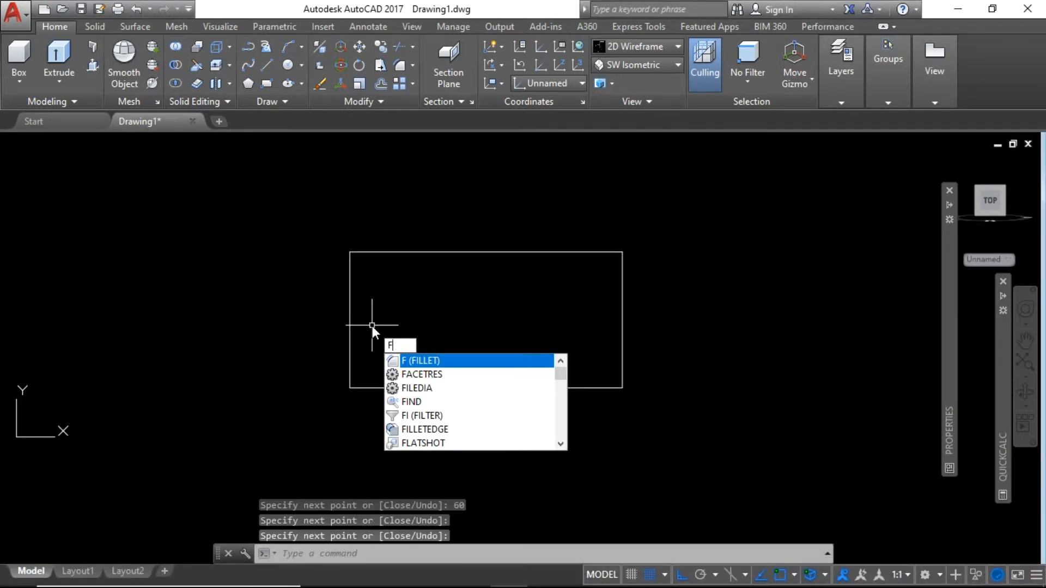
key(Return)
text(r)
key(Return)
text(15)
key(Return)
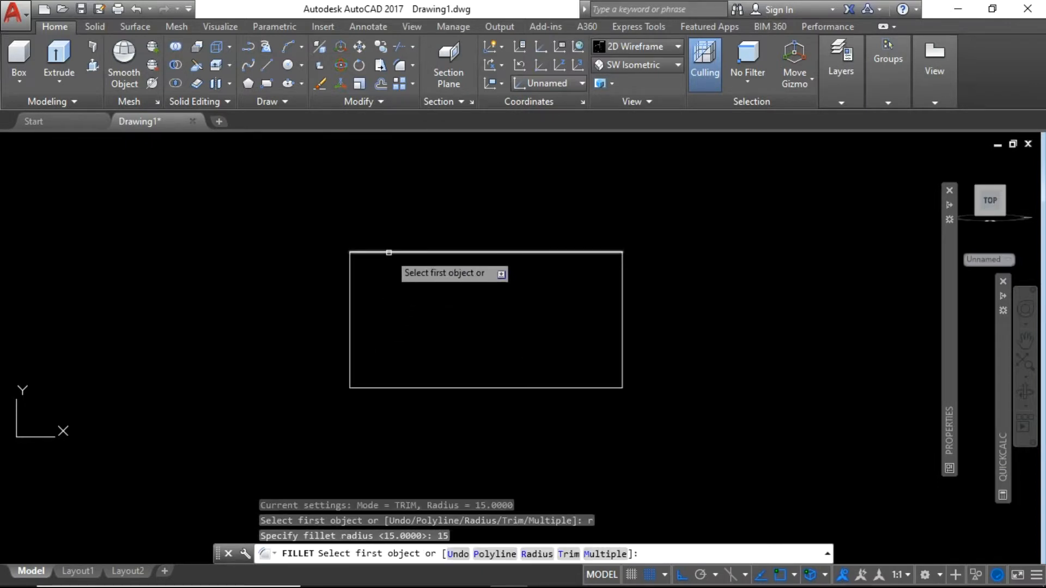
click(388, 252)
click(350, 286)
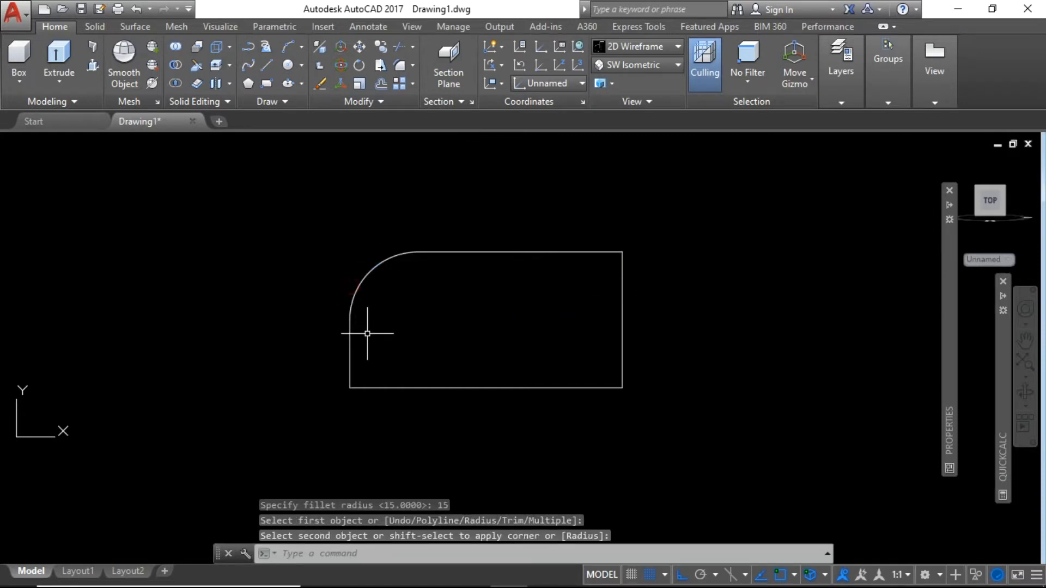
key(Return)
click(350, 352)
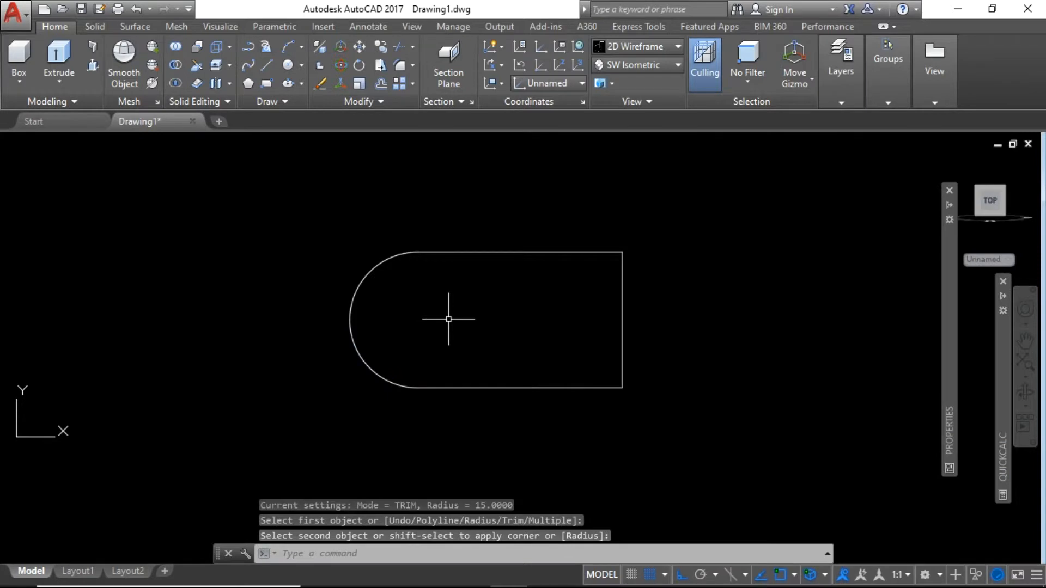
Recheck the reference image and draw a circle of radius 7.5 centred on the profile's rounded end.
mouse_move(497, 579)
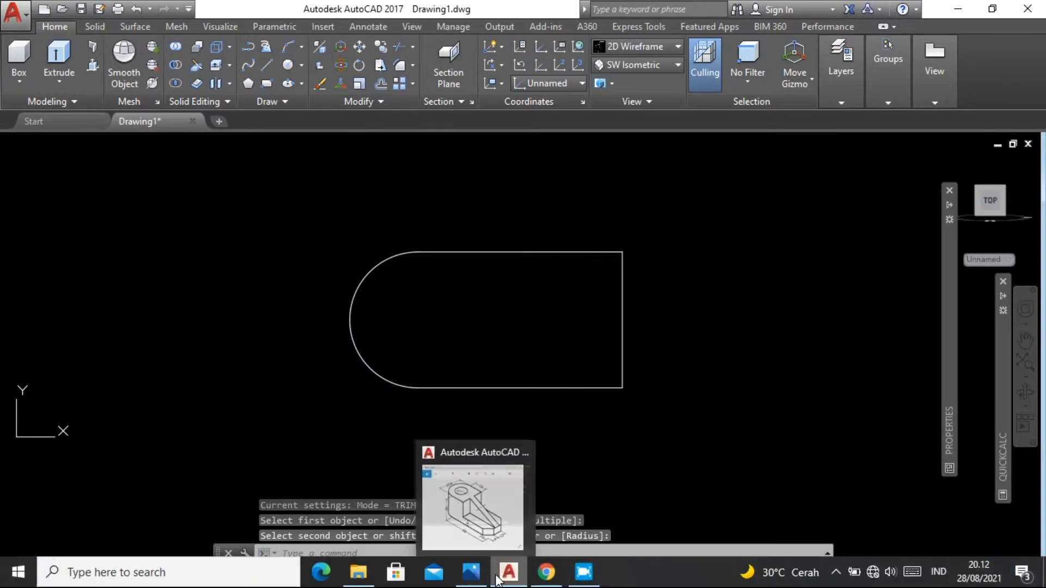
click(471, 572)
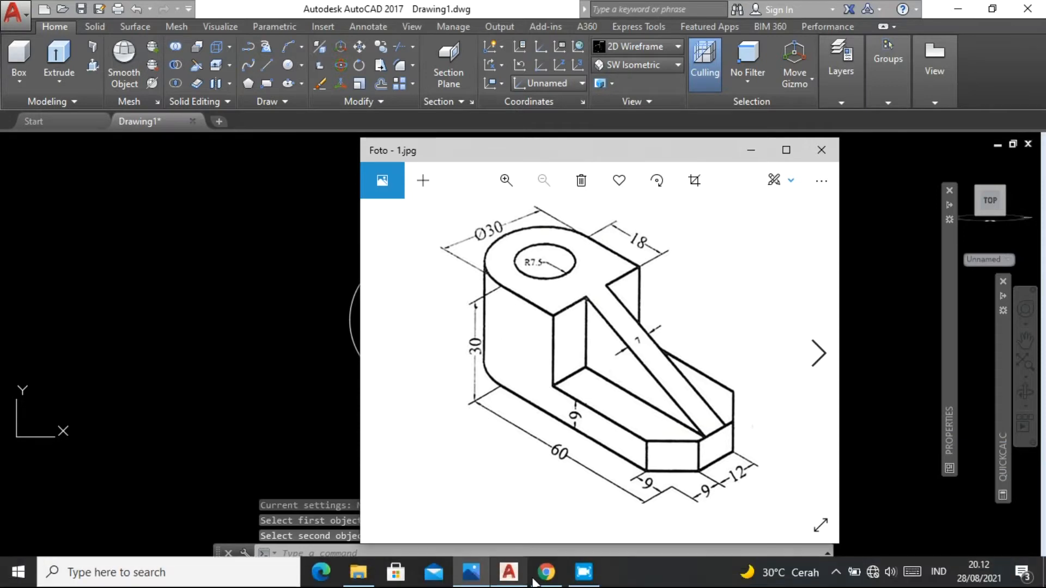
click(509, 576)
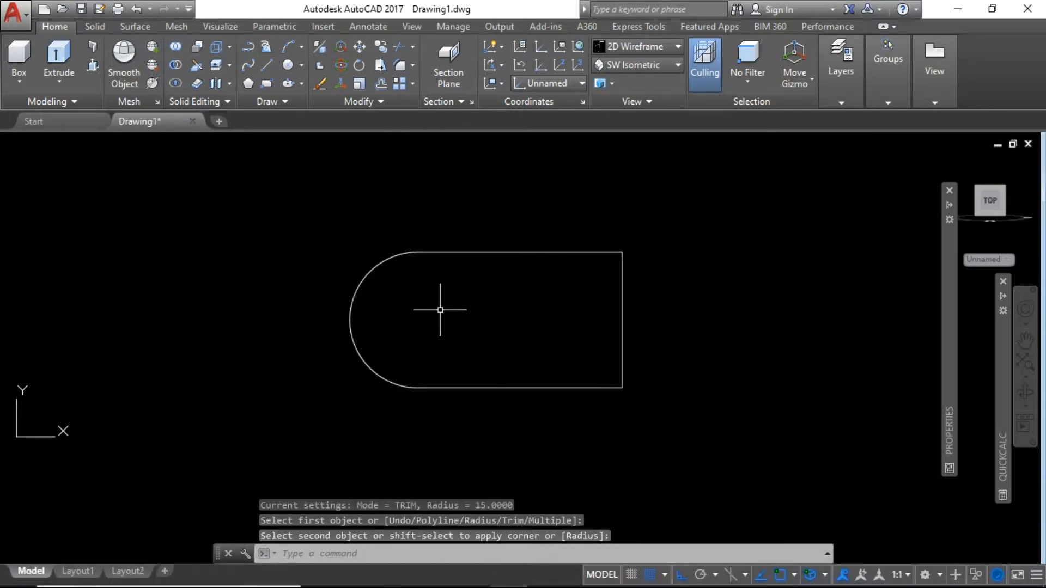
text(c)
key(Return)
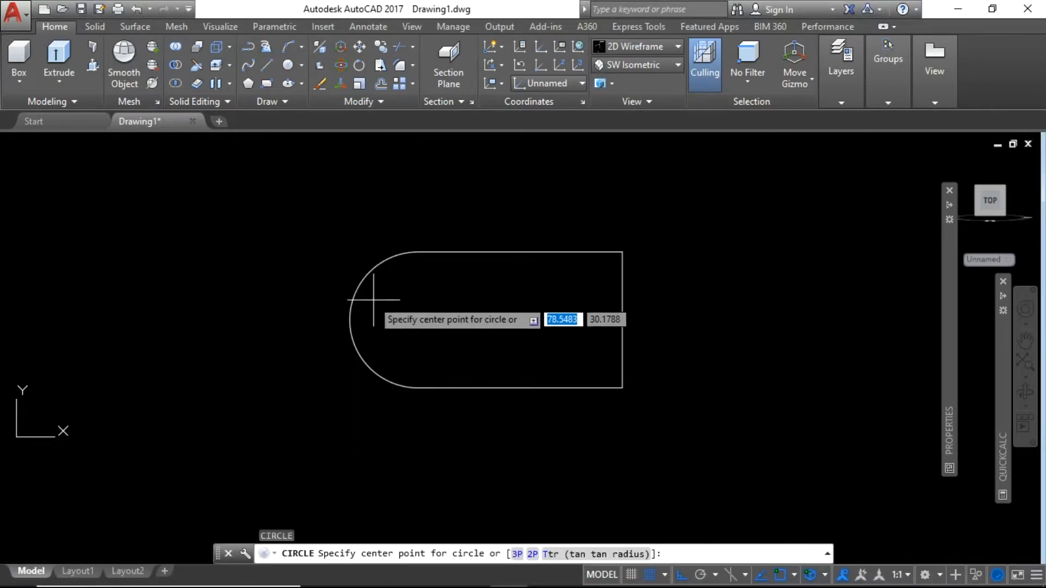
click(418, 319)
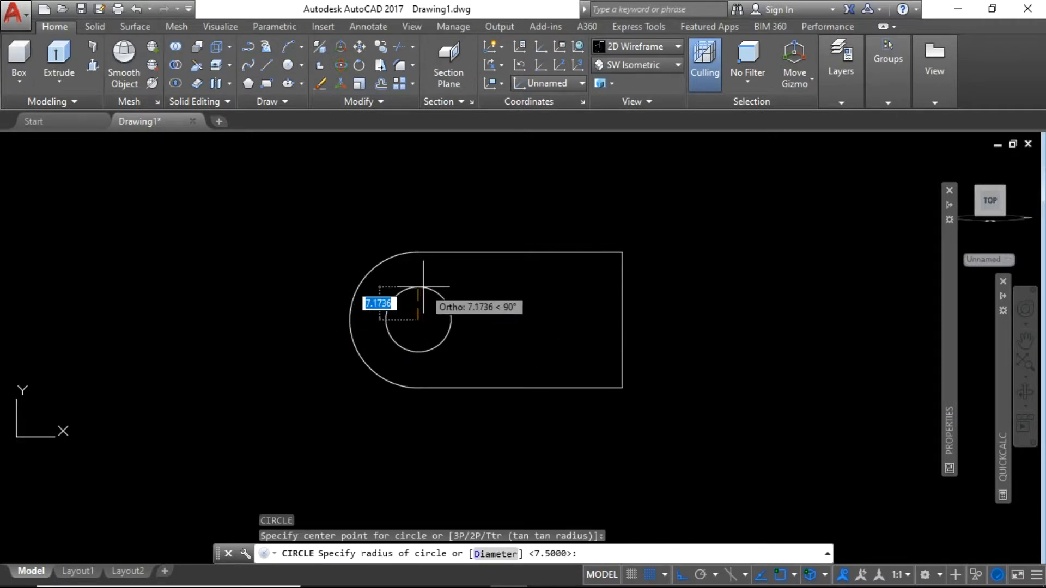
text(7.5)
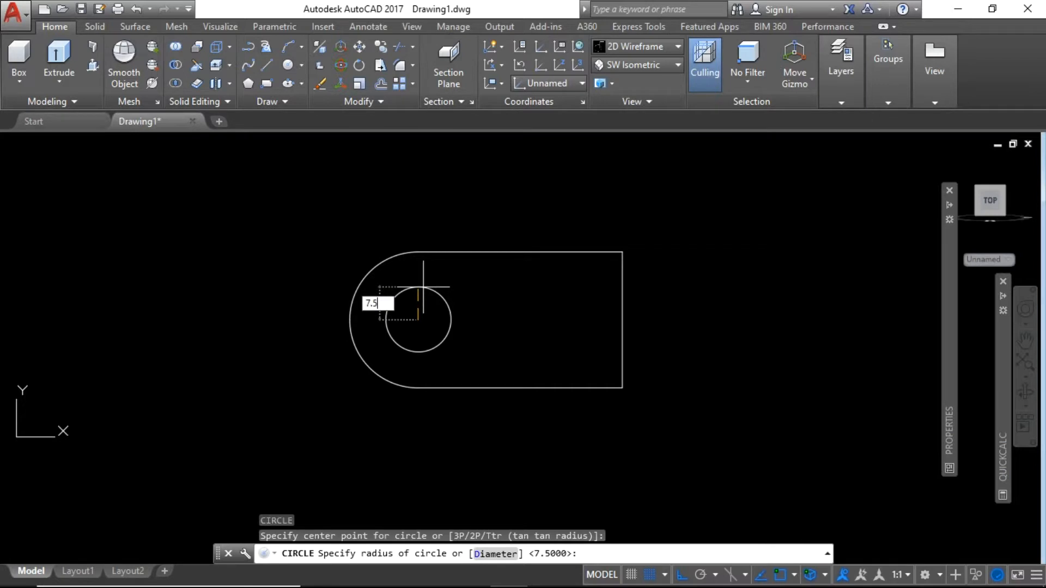
key(Return)
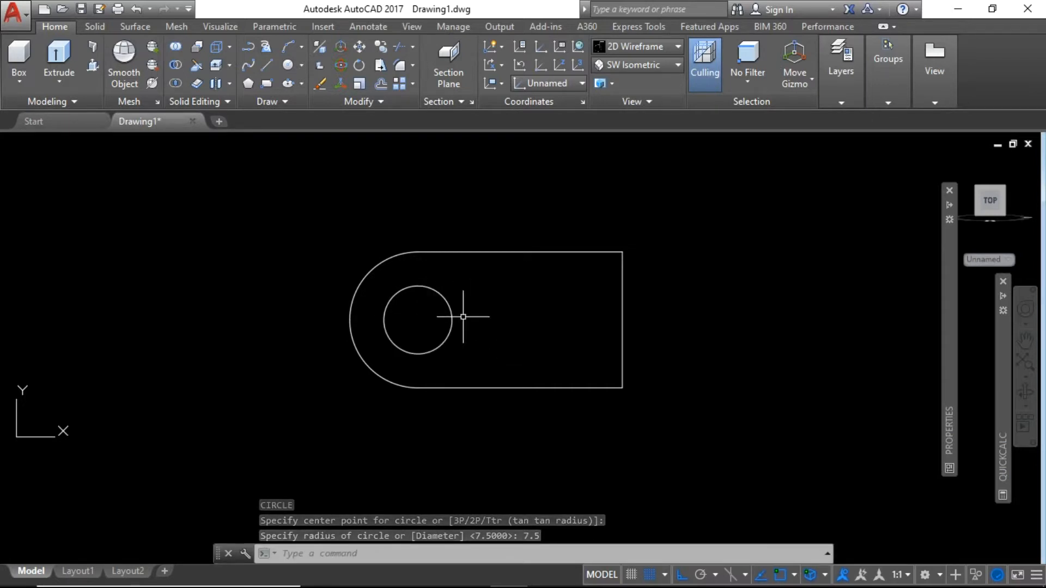
Consult the reference image and draw a vertical line from the circle's centre to just above the profile's top edge.
mouse_move(507, 582)
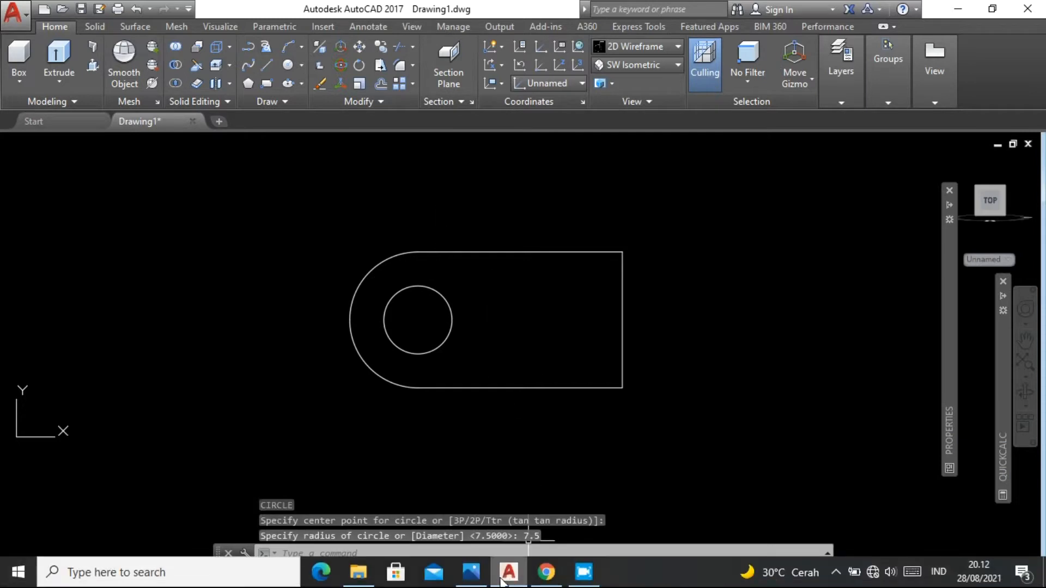
click(471, 572)
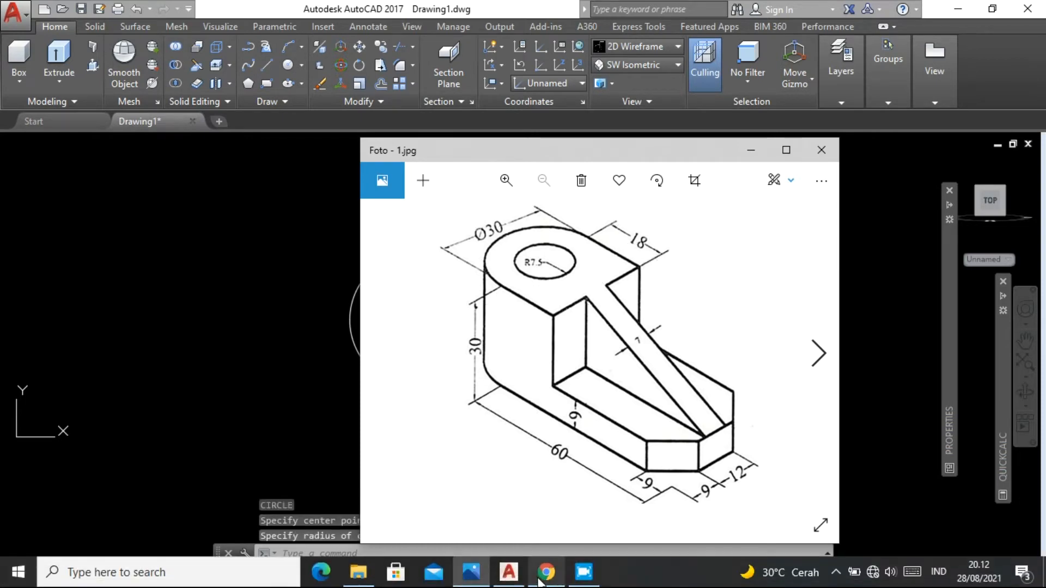
click(508, 577)
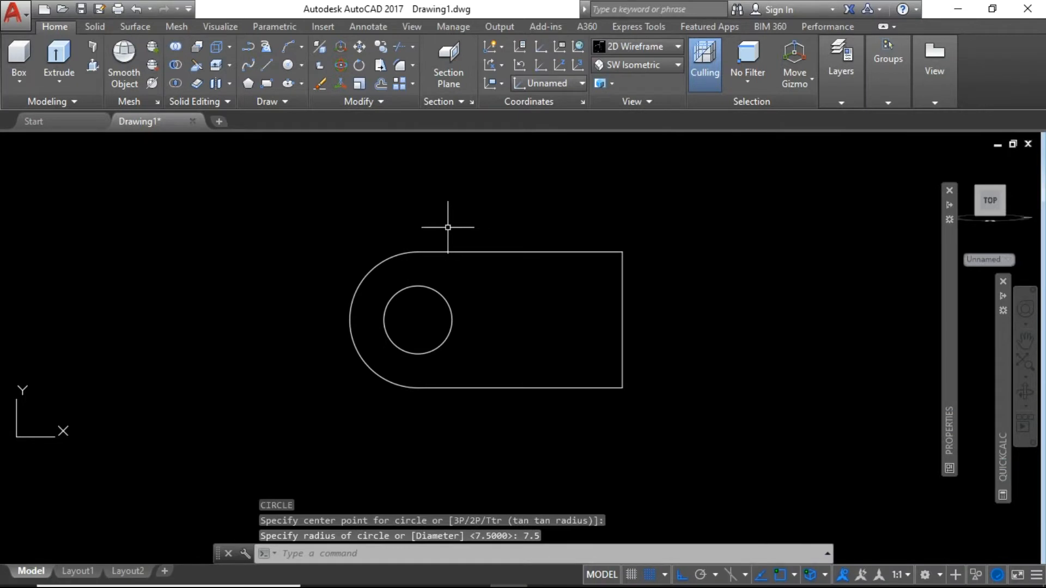
text(l)
key(Return)
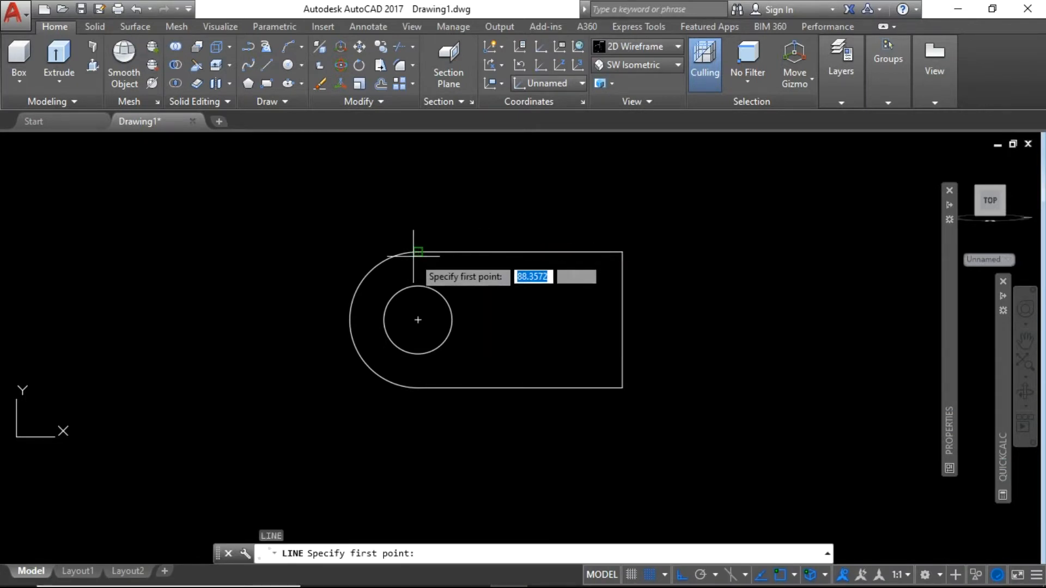
click(417, 320)
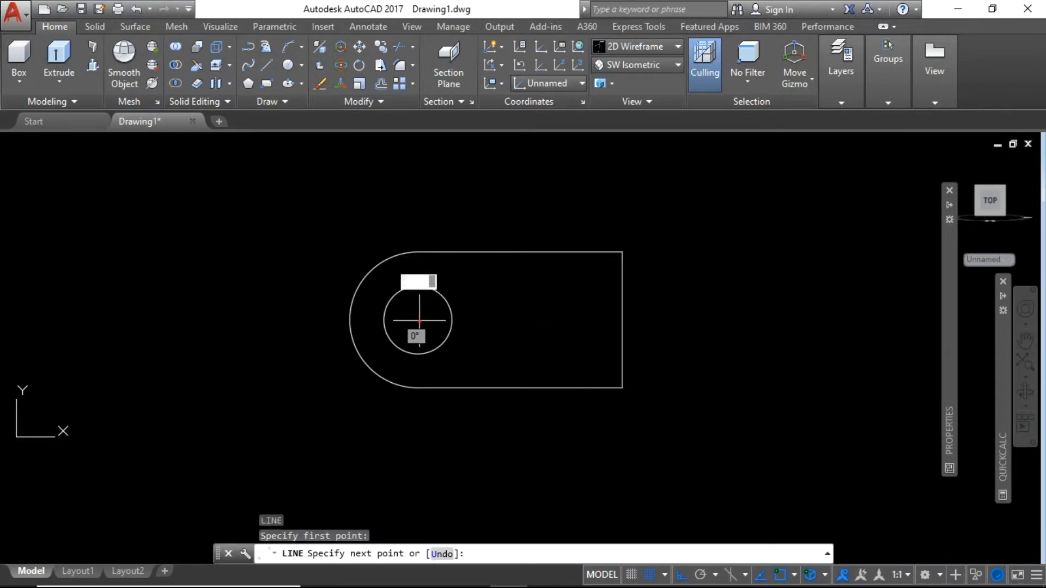
click(433, 238)
key(Return)
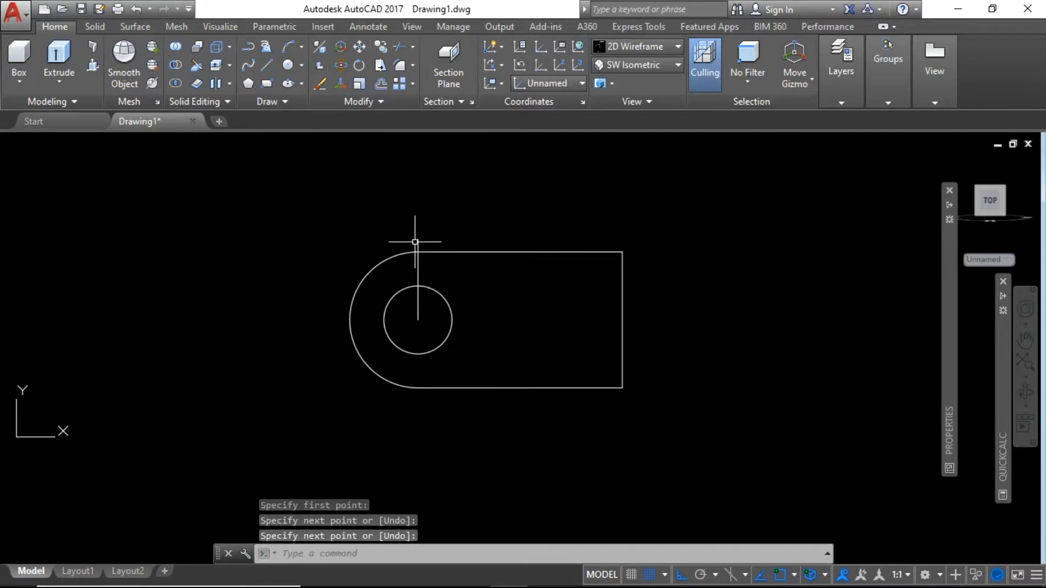
Move the vertical line 18 units to the right of the circle's centre.
text(m)
key(Return)
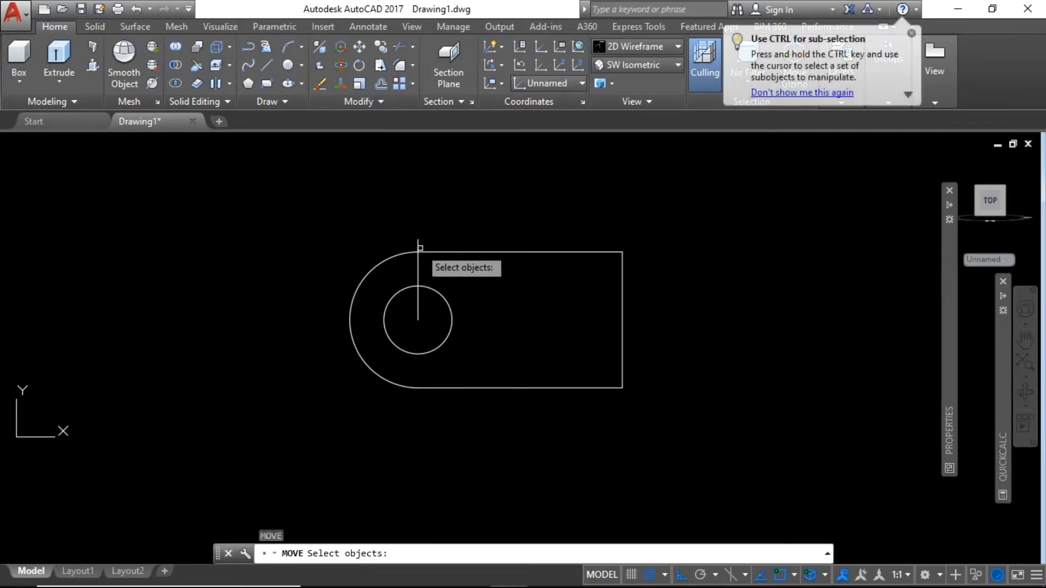
click(418, 249)
key(Return)
click(438, 214)
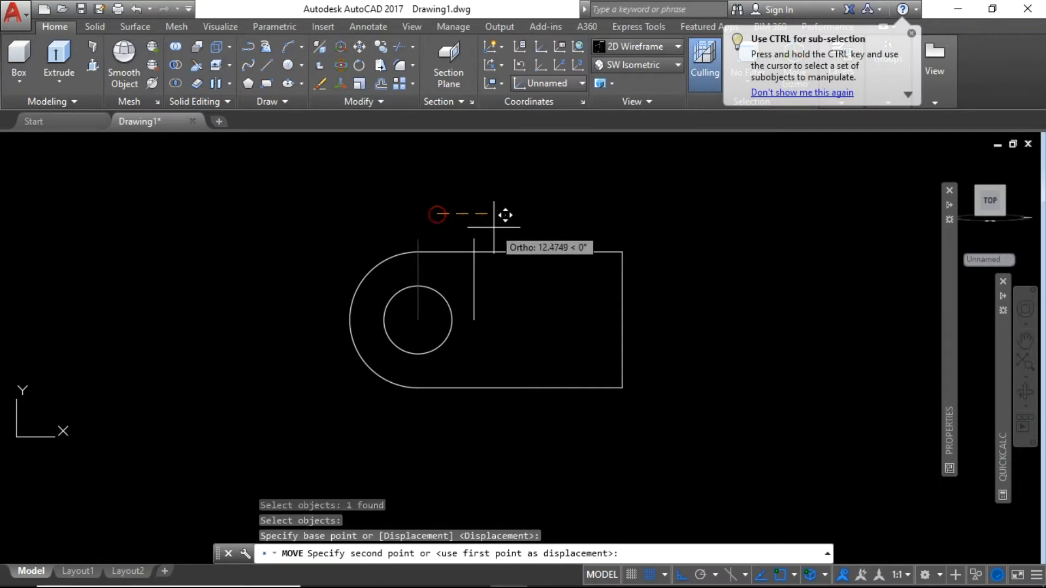
text(18)
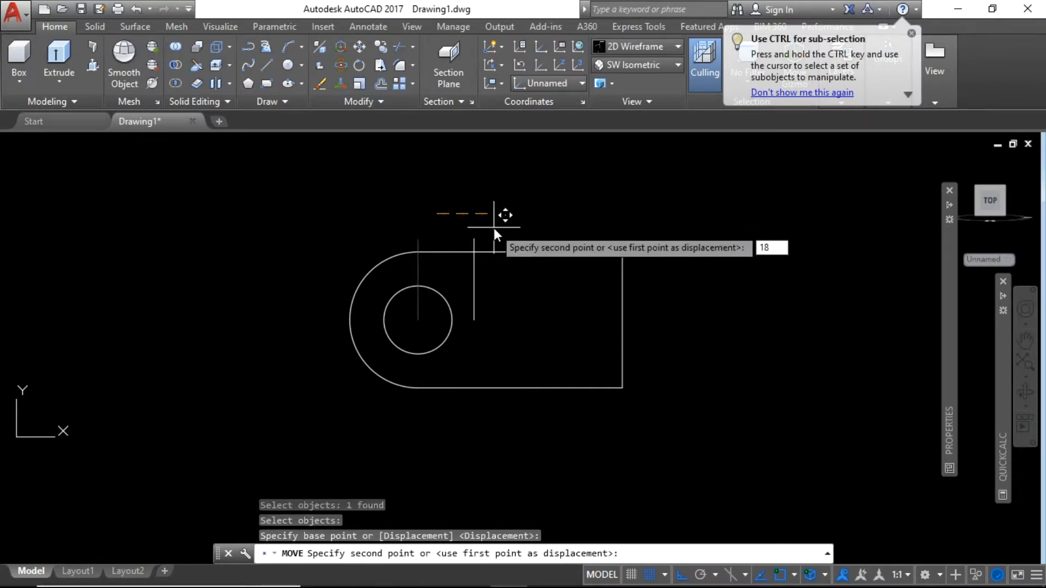
key(Return)
Stretch the vertical line's lower end down past the profile's bottom edge.
click(532, 328)
click(496, 307)
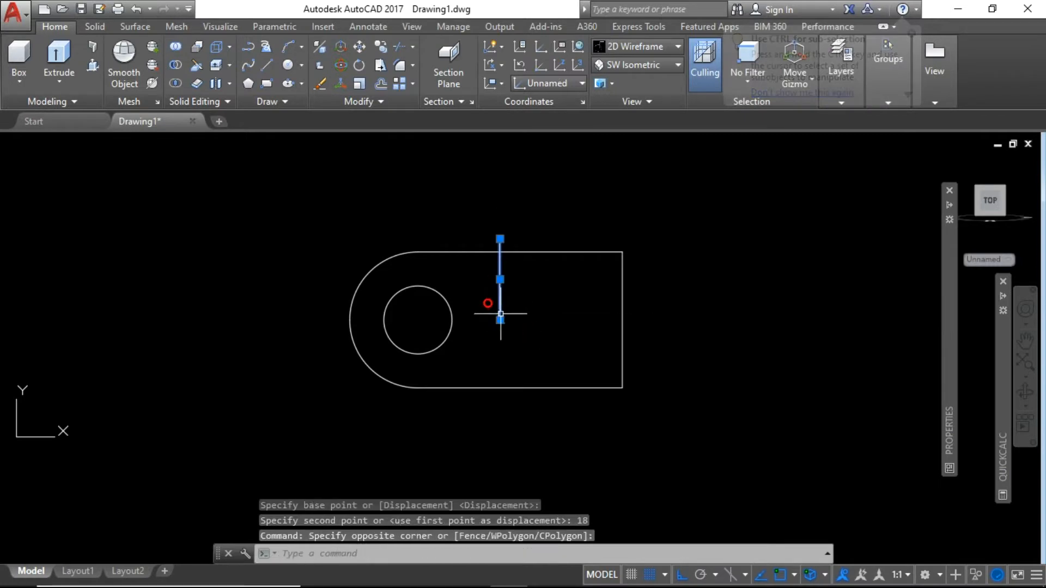
click(500, 320)
click(515, 418)
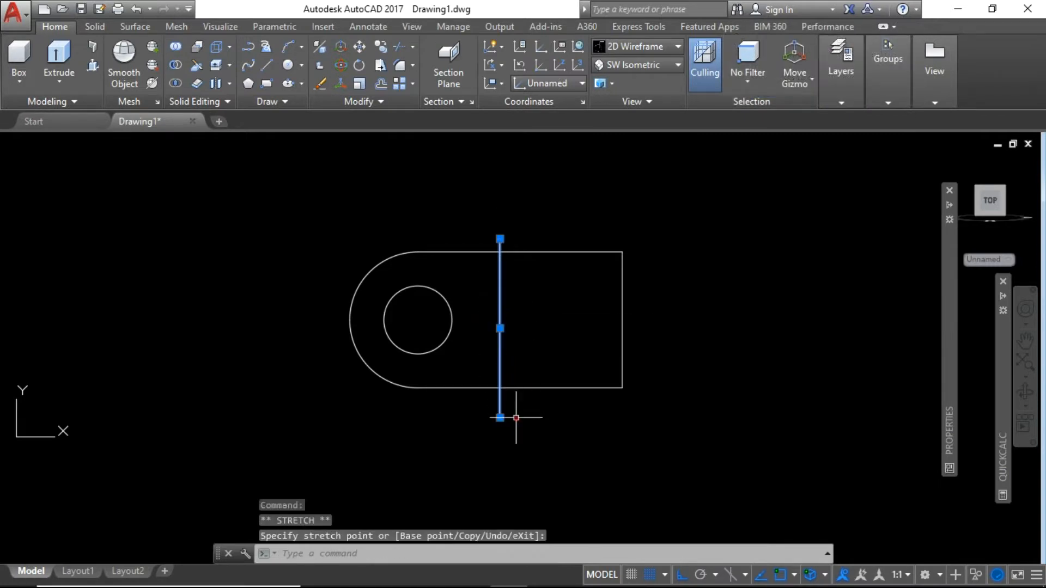
key(Escape)
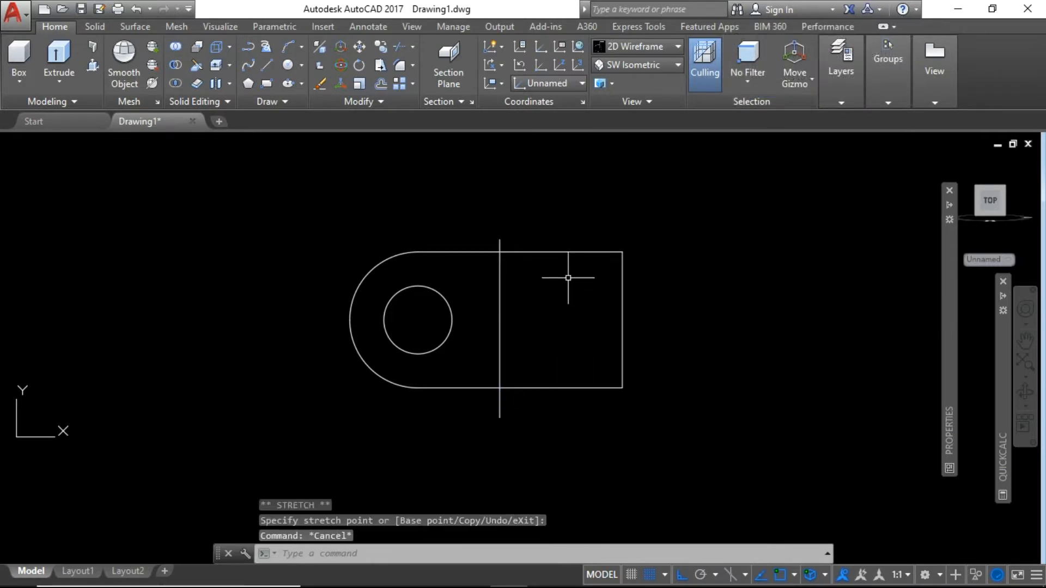
Trim both ends of the vertical line that extend beyond the profile's top and bottom edges.
text(tr)
key(Return)
key(Return)
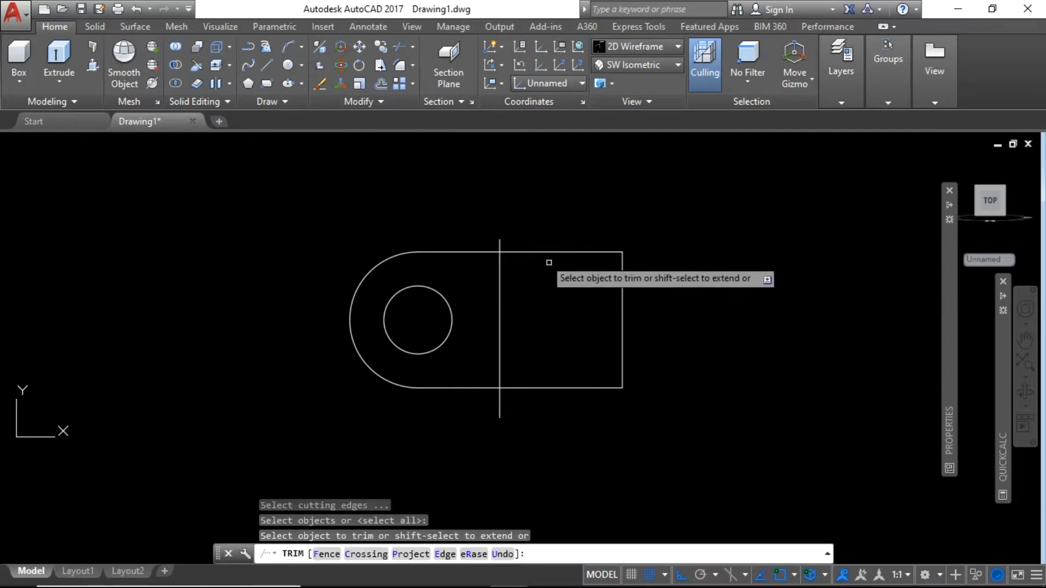
click(499, 246)
click(498, 403)
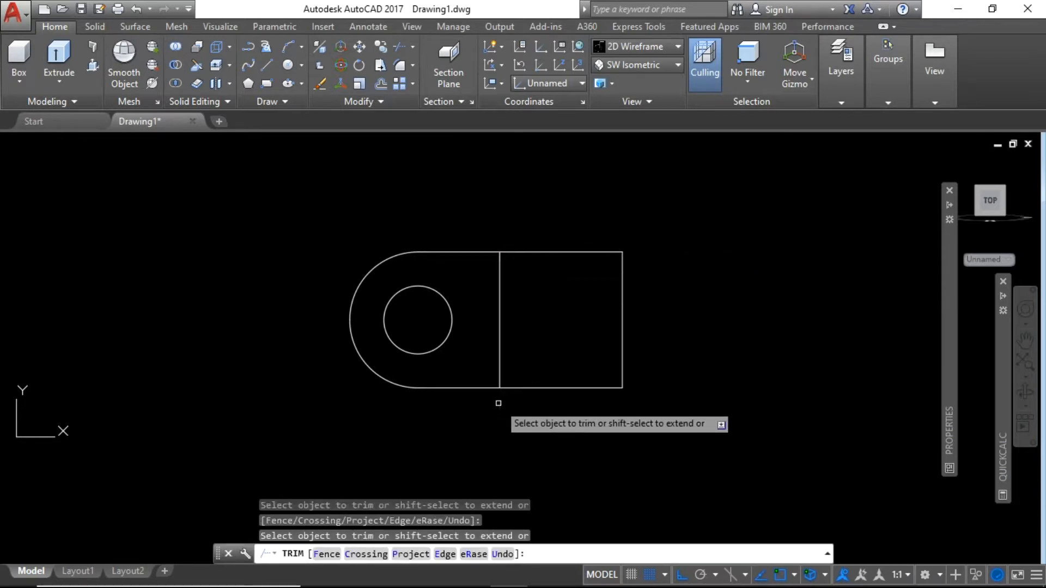
key(Return)
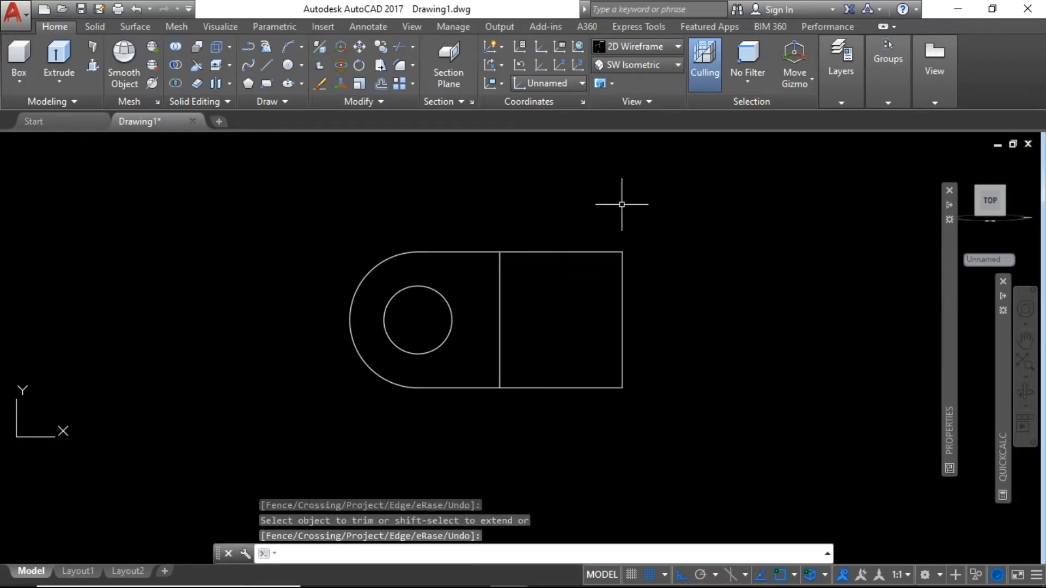
Draw a horizontal centre line from the vertical divider's midpoint to the midpoint of the profile's right edge.
text(l)
key(Return)
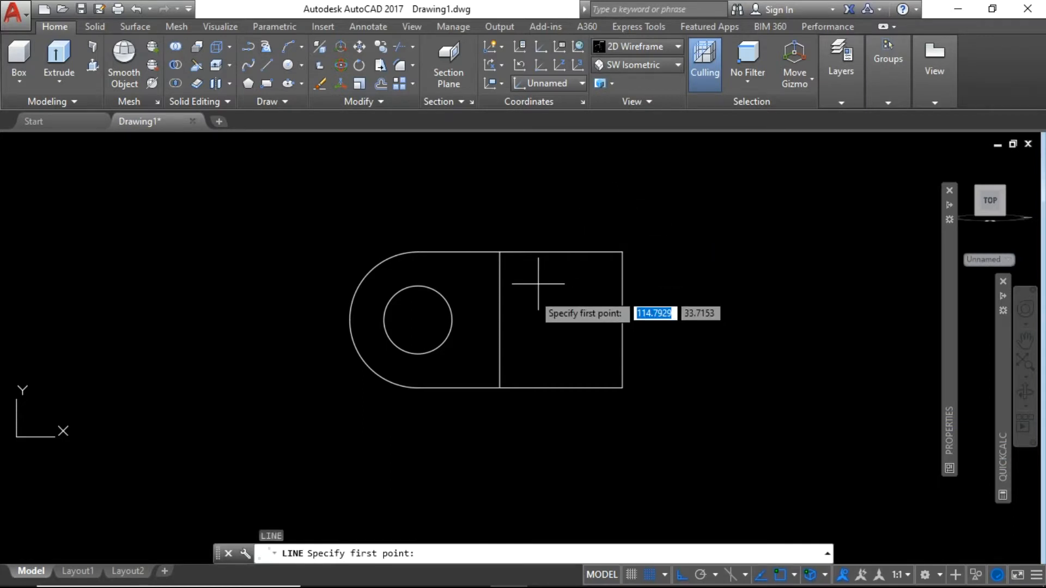
click(500, 320)
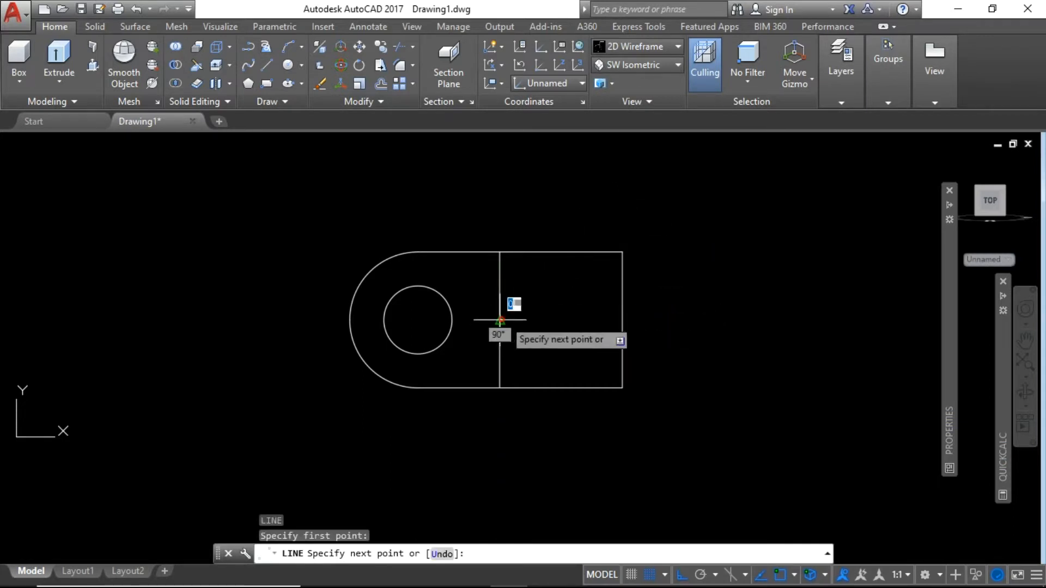
click(622, 320)
key(Return)
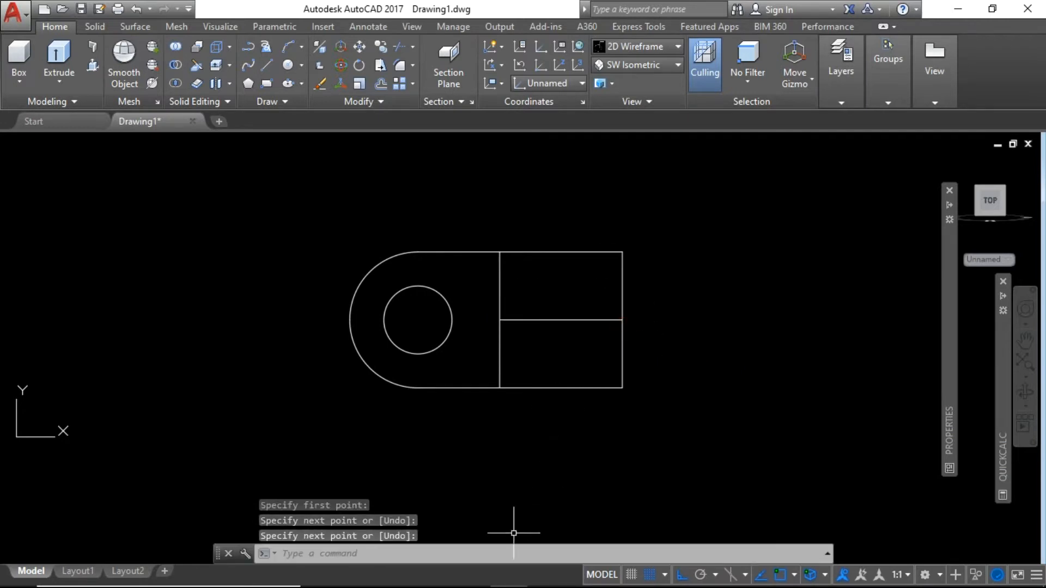
Check the rib and chamfer dimensions in the reference image 1.jpg and return to AutoCAD.
click(471, 577)
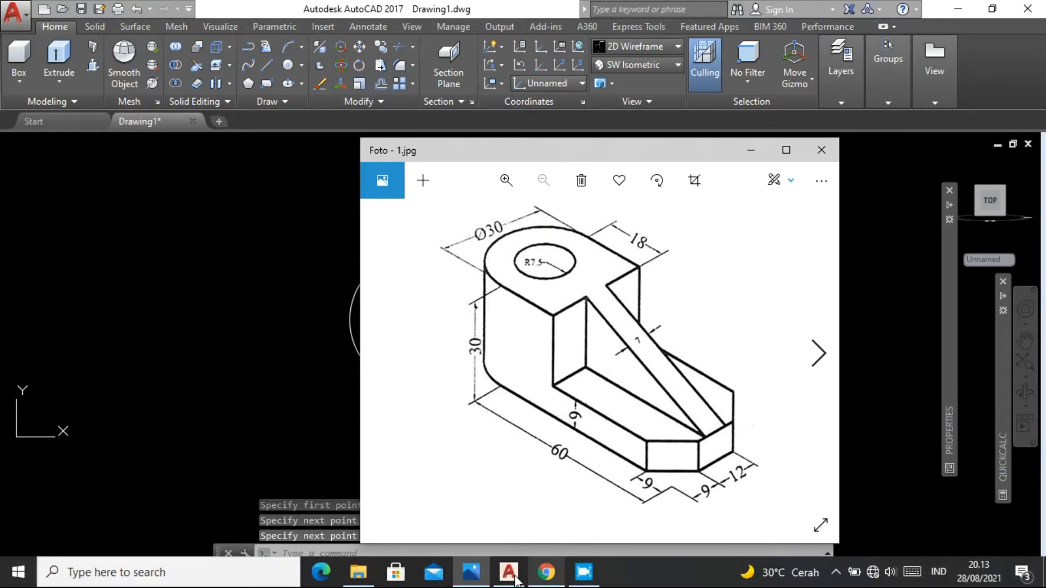
click(515, 582)
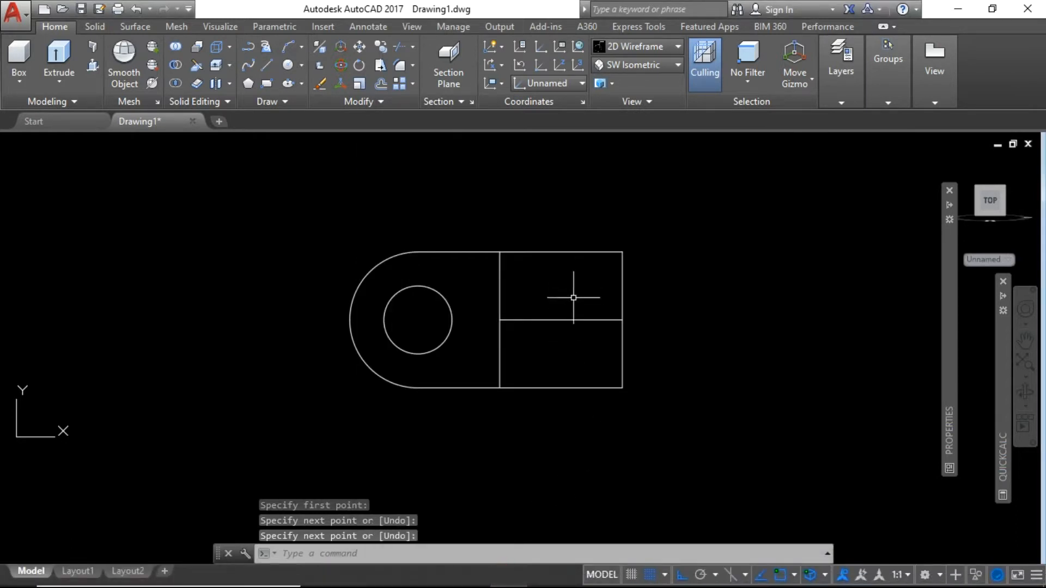
Offset the horizontal centre line 3.5 to both sides to form the rib edges, and delete the original centre line.
text(o)
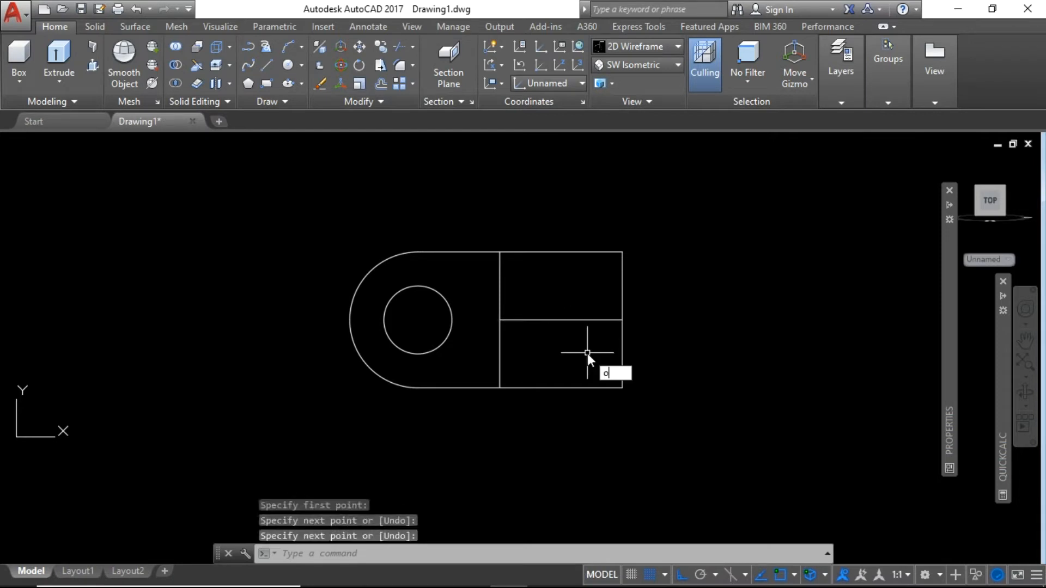
key(Return)
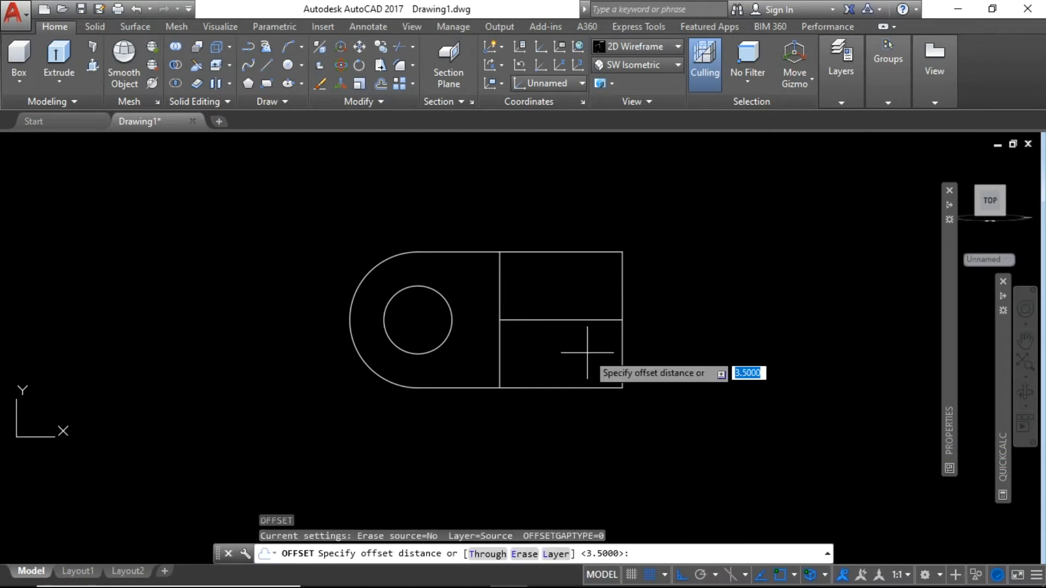
text(3.5)
key(Return)
click(566, 319)
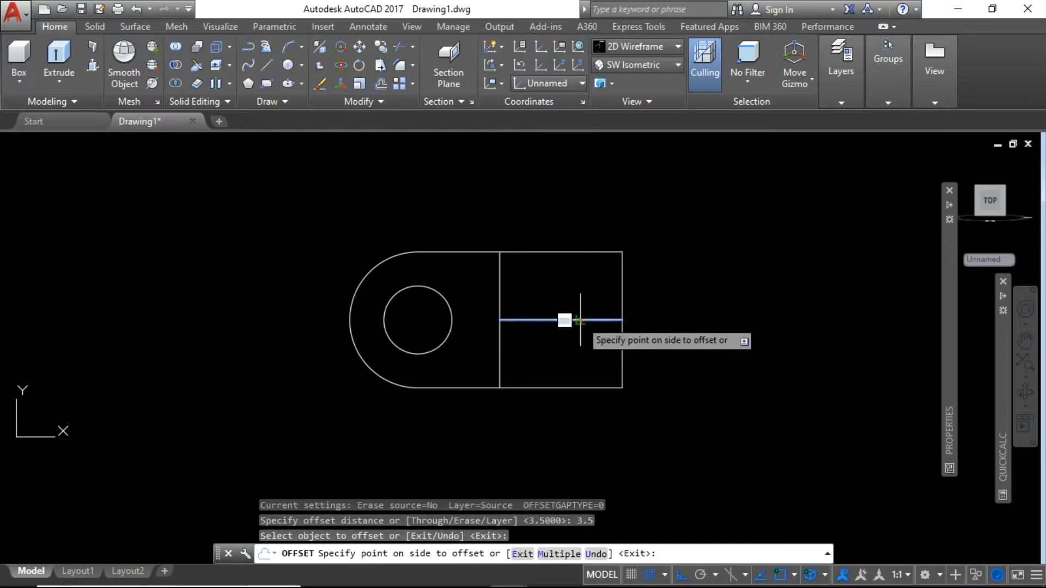
click(589, 281)
click(591, 320)
click(580, 359)
key(Return)
click(576, 321)
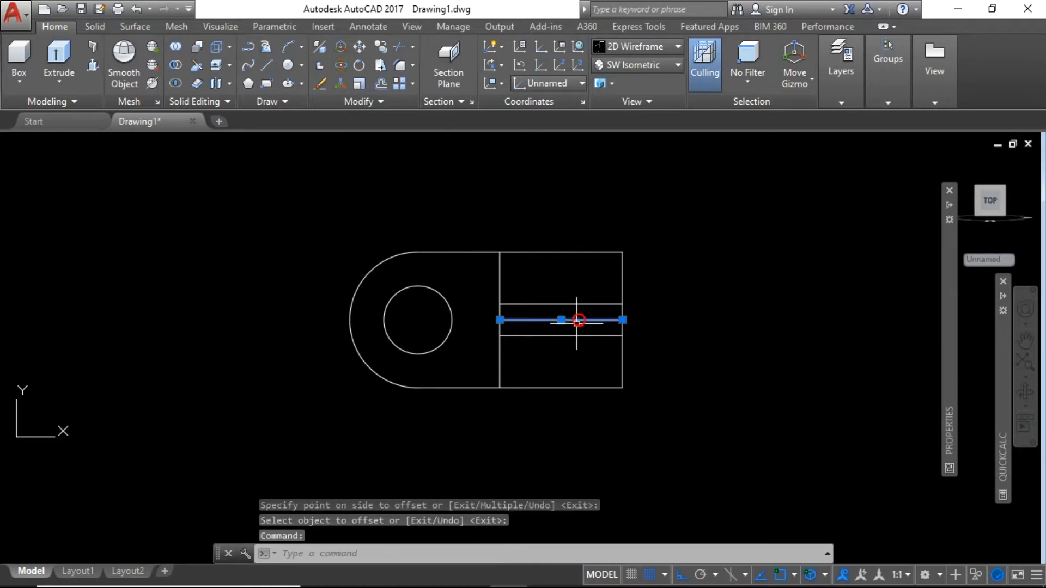
key(Delete)
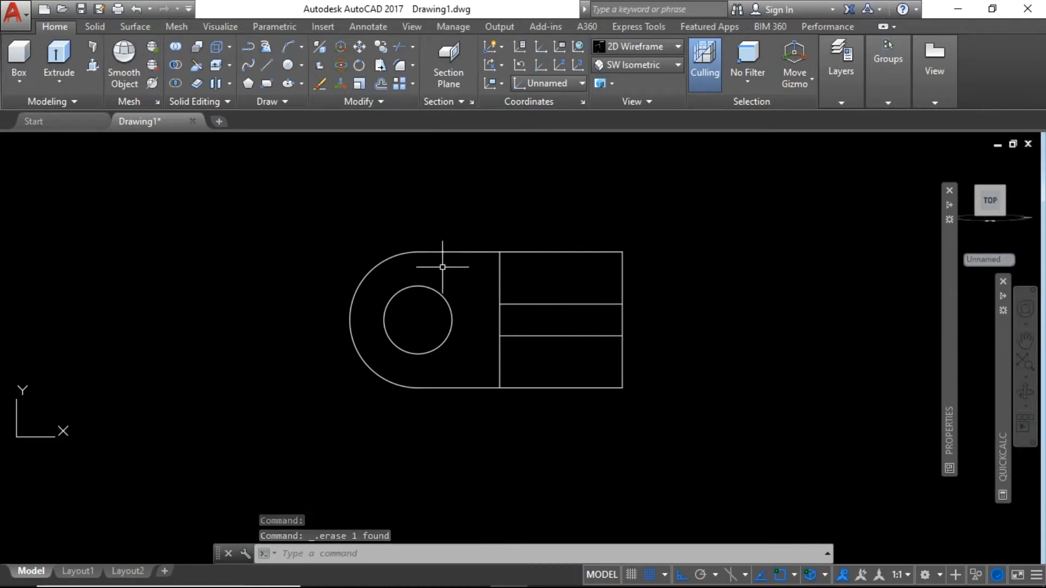
Measure the spacing between the two rib lines at the profile's right edge with a temporary linear dimension.
click(368, 28)
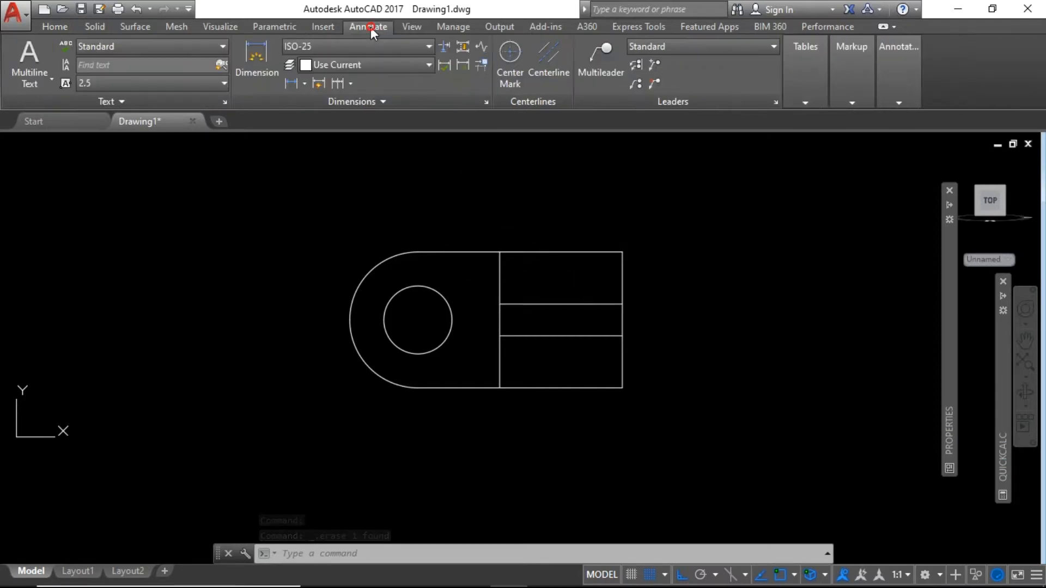
click(293, 85)
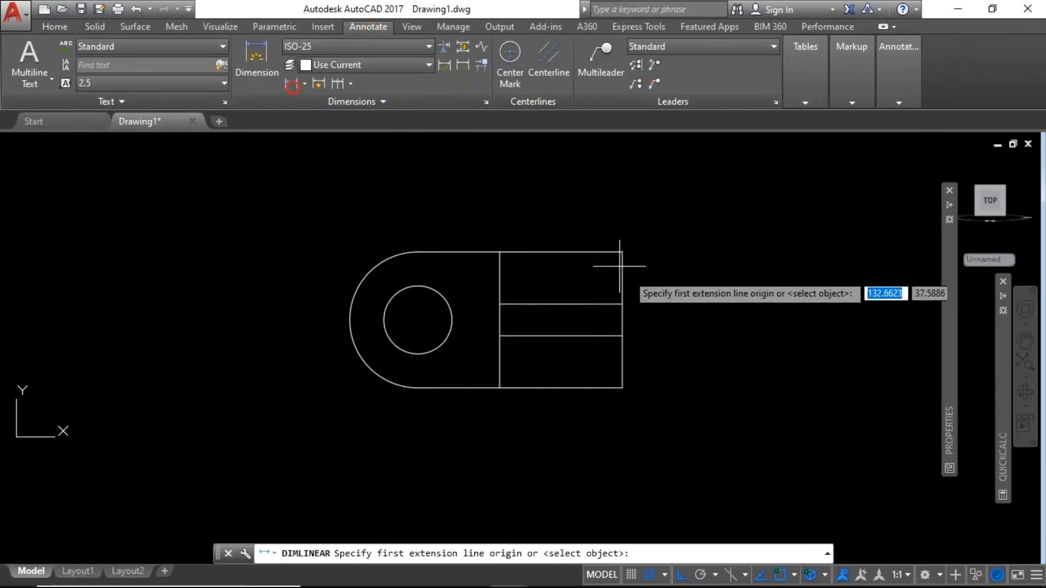
click(622, 303)
click(623, 335)
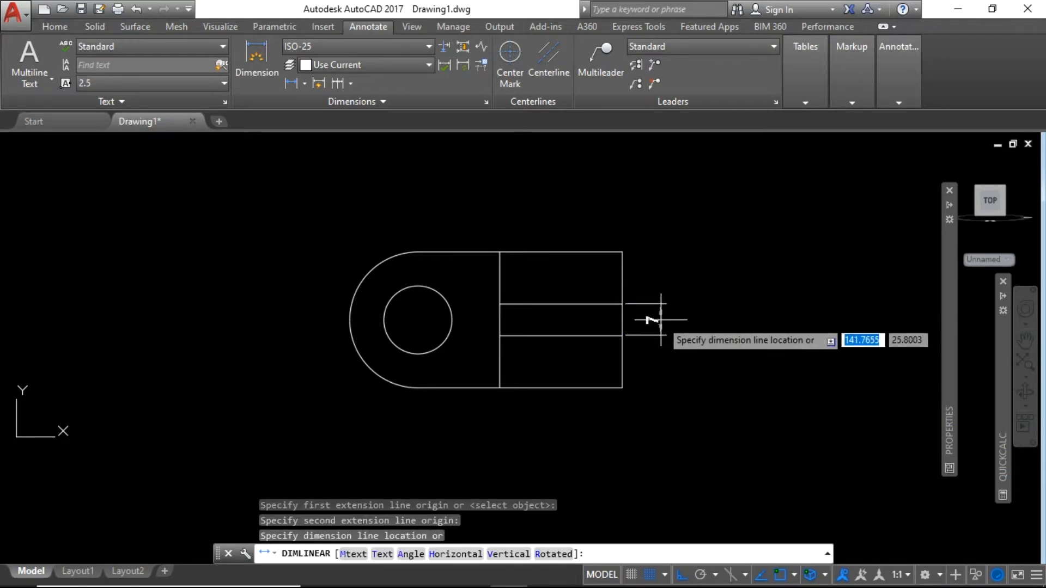
key(Escape)
Measure the profile's overall length and the height of its right edge with temporary linear dimensions.
key(space)
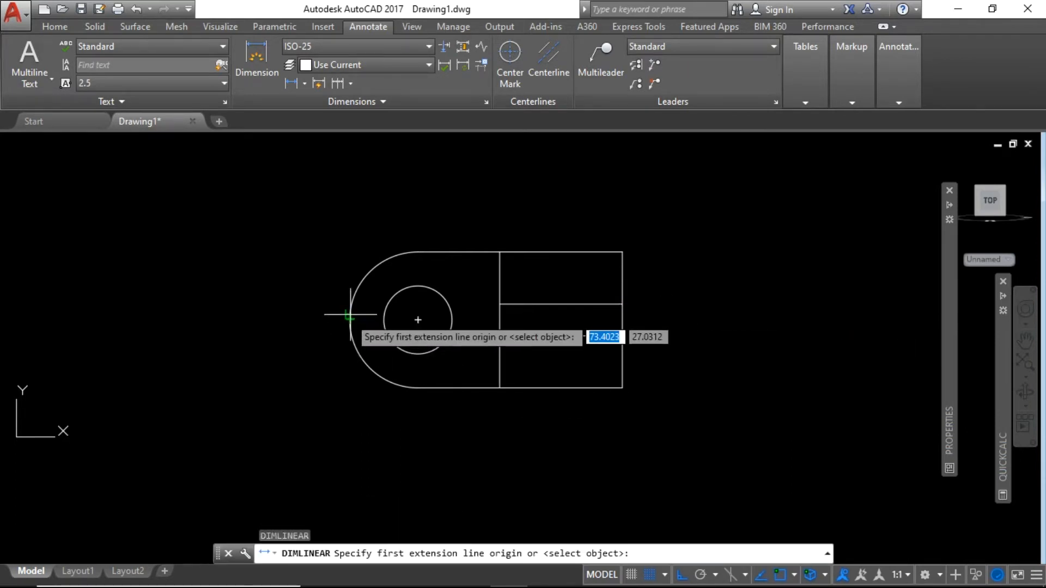
click(349, 320)
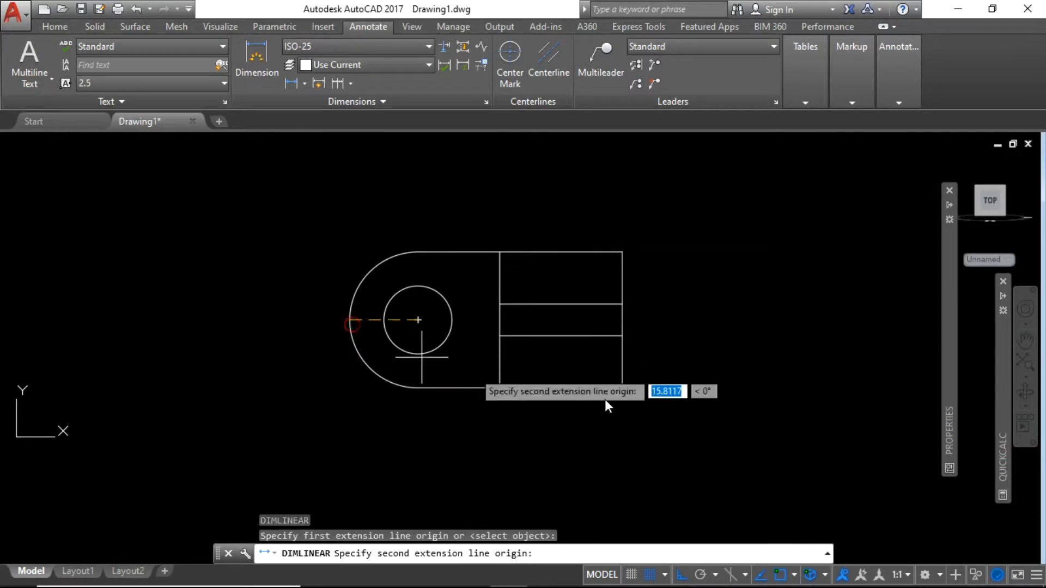
click(623, 390)
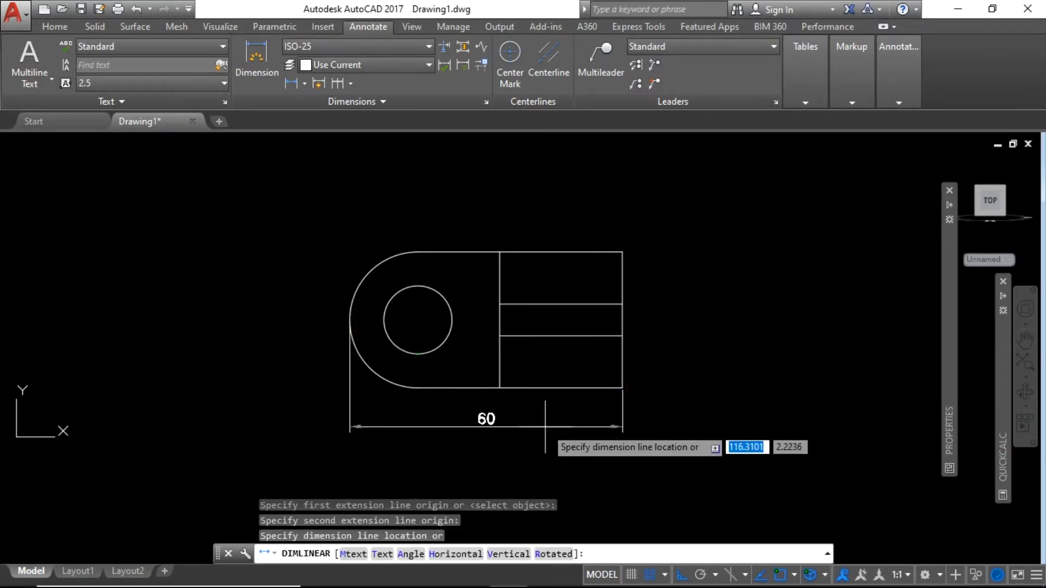
key(Escape)
key(space)
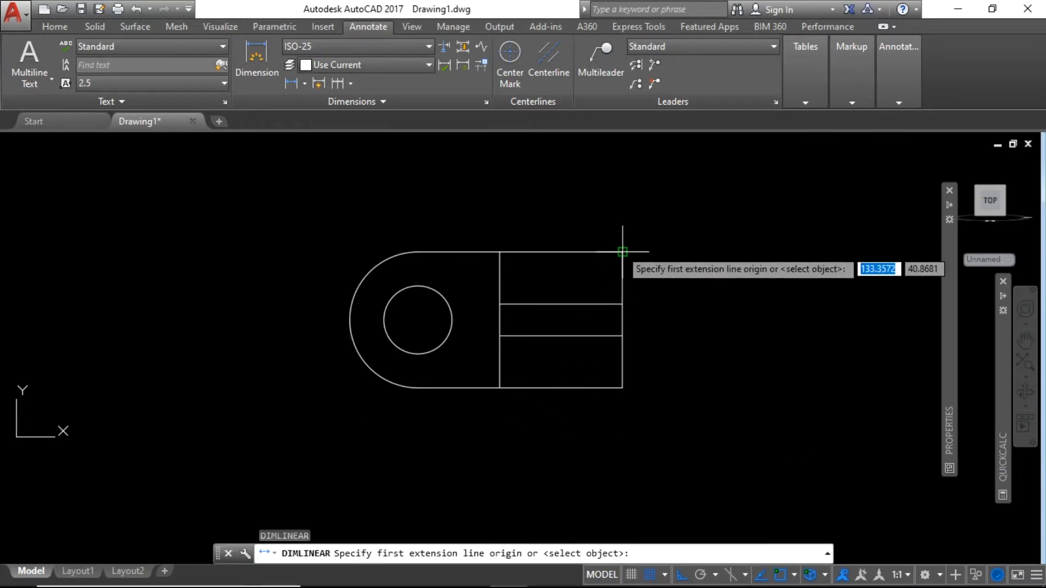
click(623, 252)
click(622, 388)
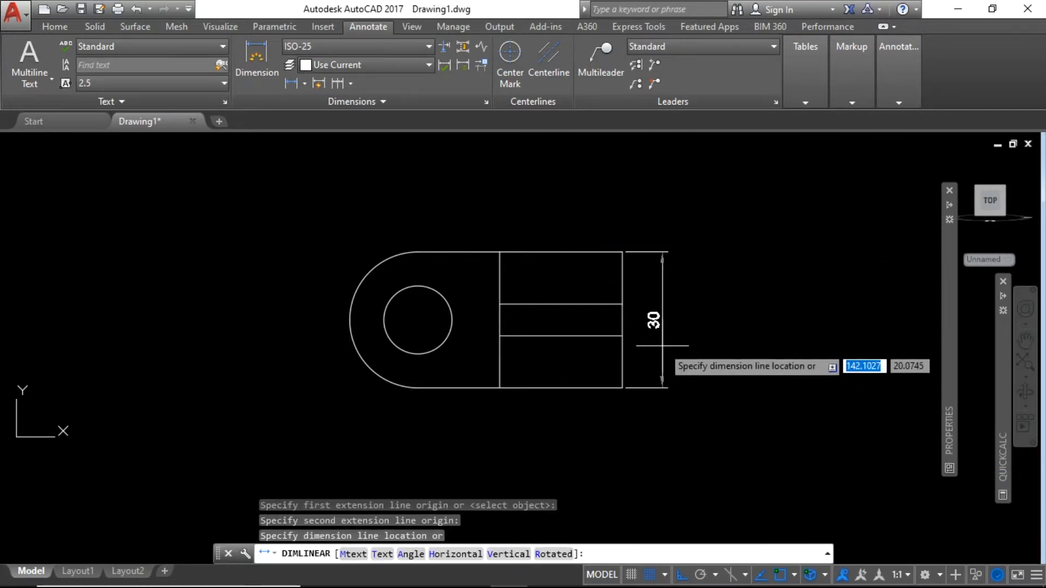
key(Escape)
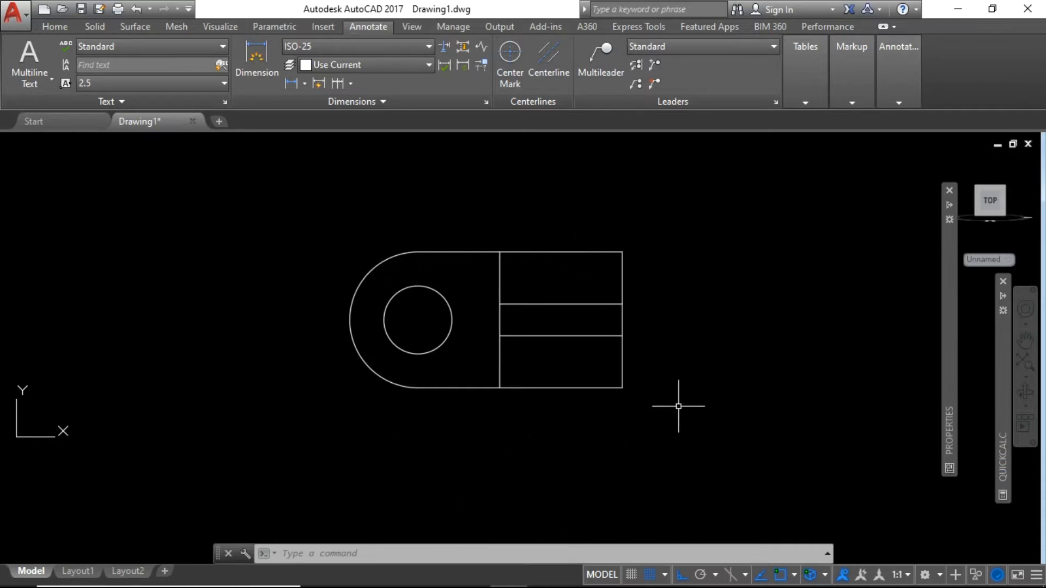
Join the outer lines and arcs of the profile into a single closed polyline, leaving out the circle and inner lines.
text(J)
key(Return)
click(649, 405)
click(597, 373)
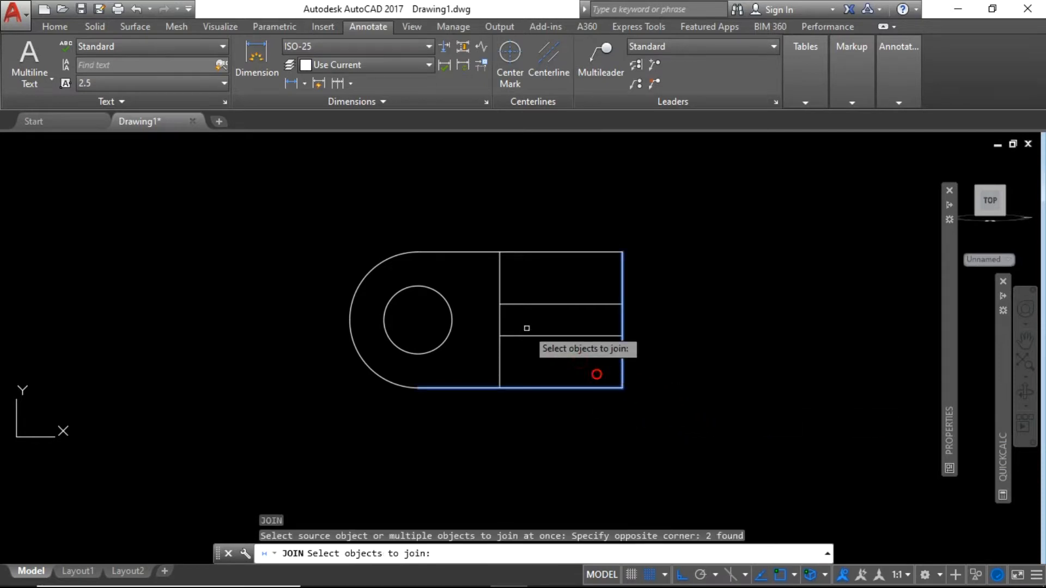
click(563, 264)
click(526, 228)
click(437, 265)
click(351, 227)
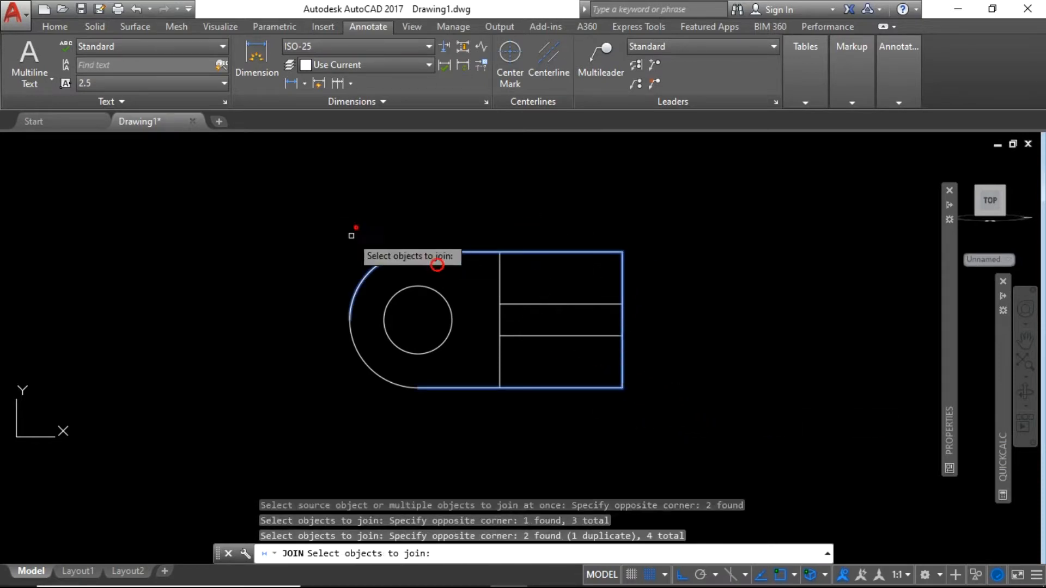
click(374, 402)
click(314, 292)
key(Return)
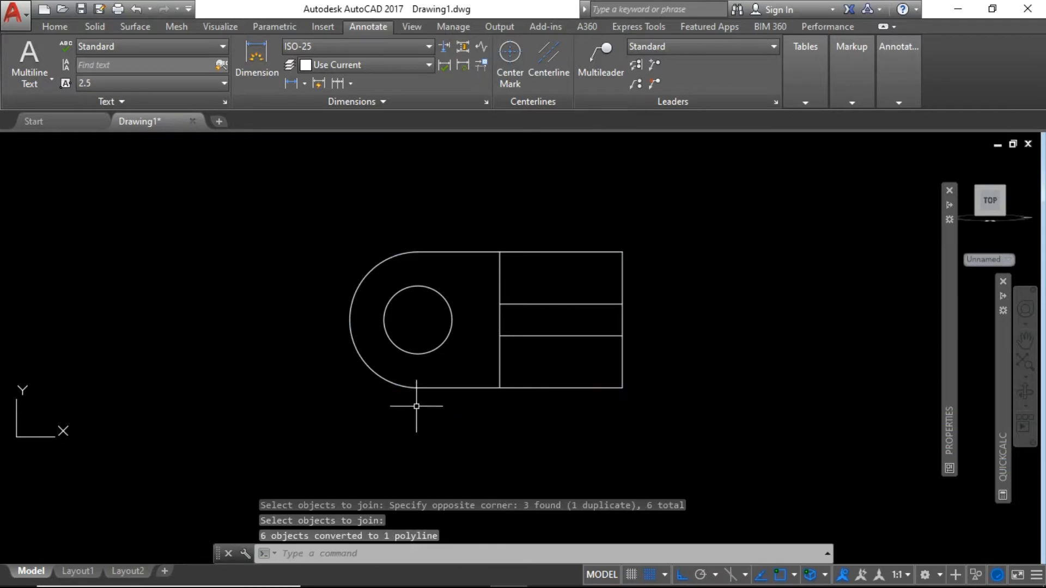
click(437, 390)
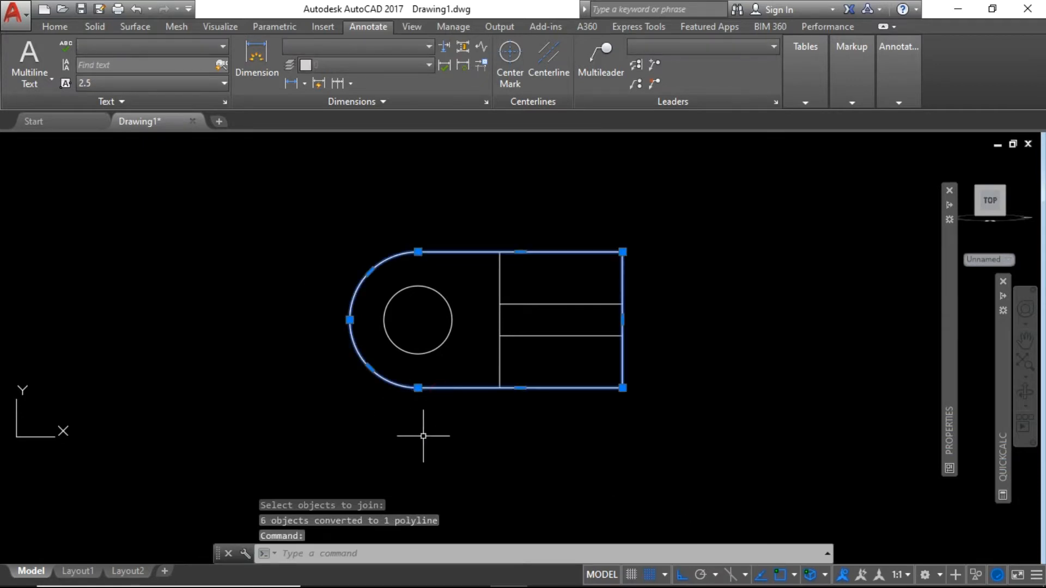
key(Escape)
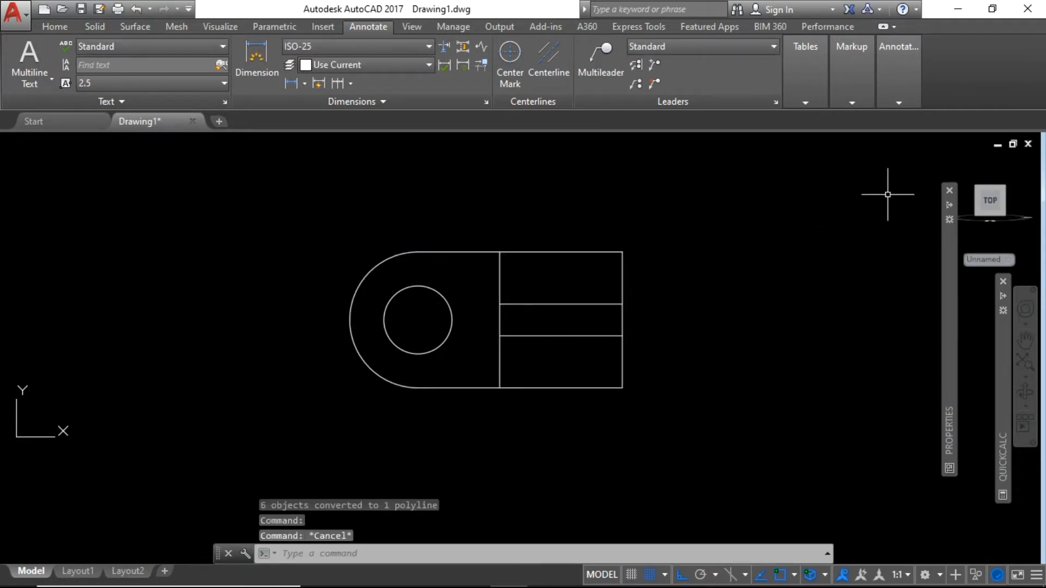
Switch to an isometric view and rotate the whole profile 90 degrees in 3D about the X axis through the divider's lower endpoint.
click(952, 161)
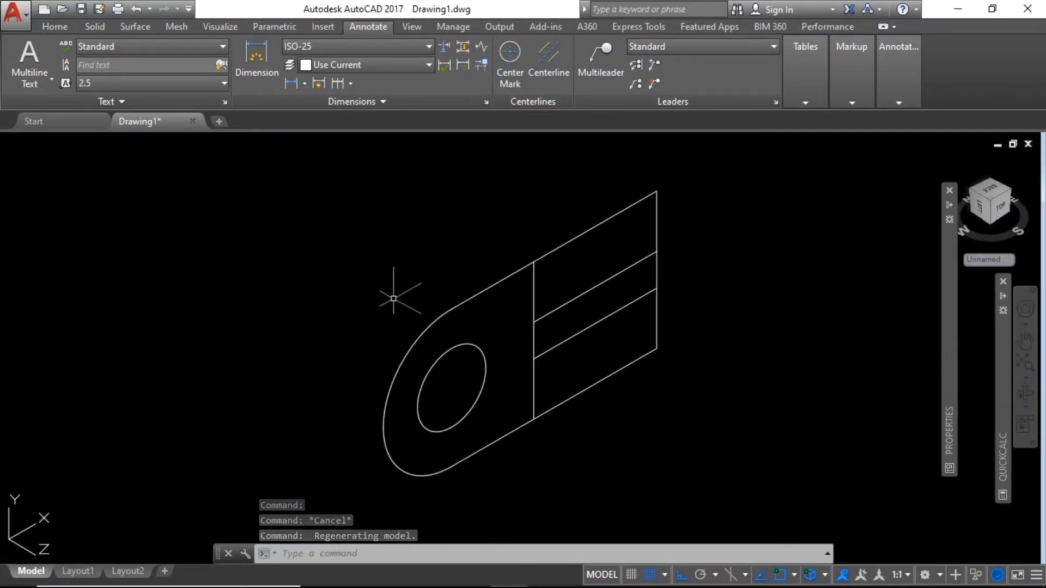
scroll(380, 299, down, 2)
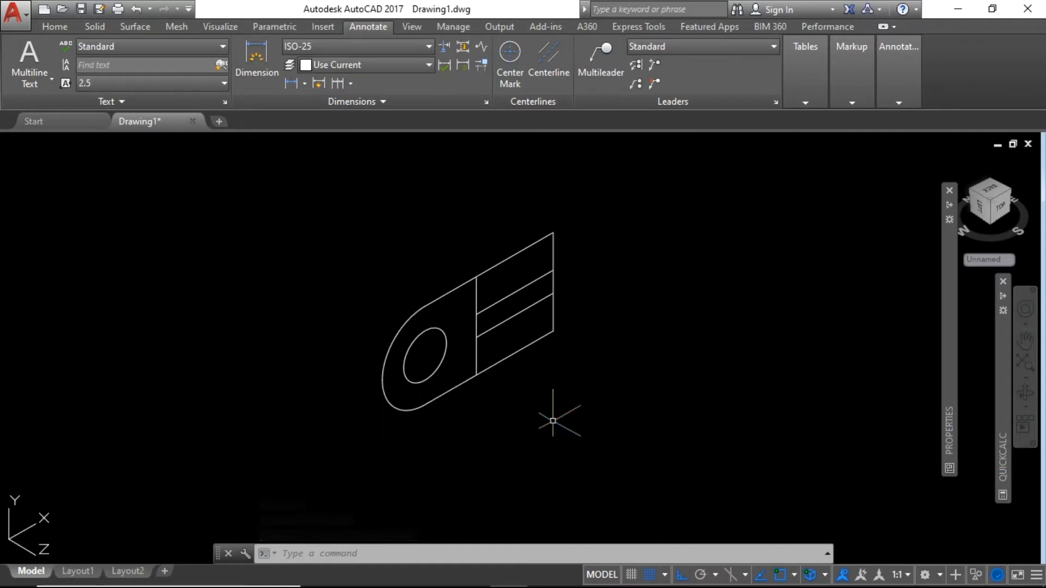
text(RO)
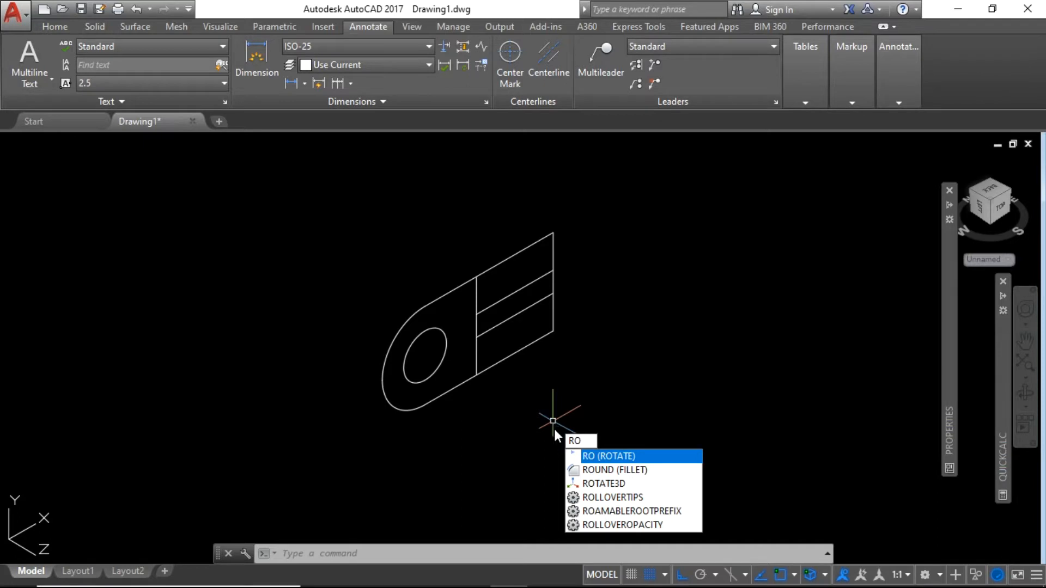
click(601, 484)
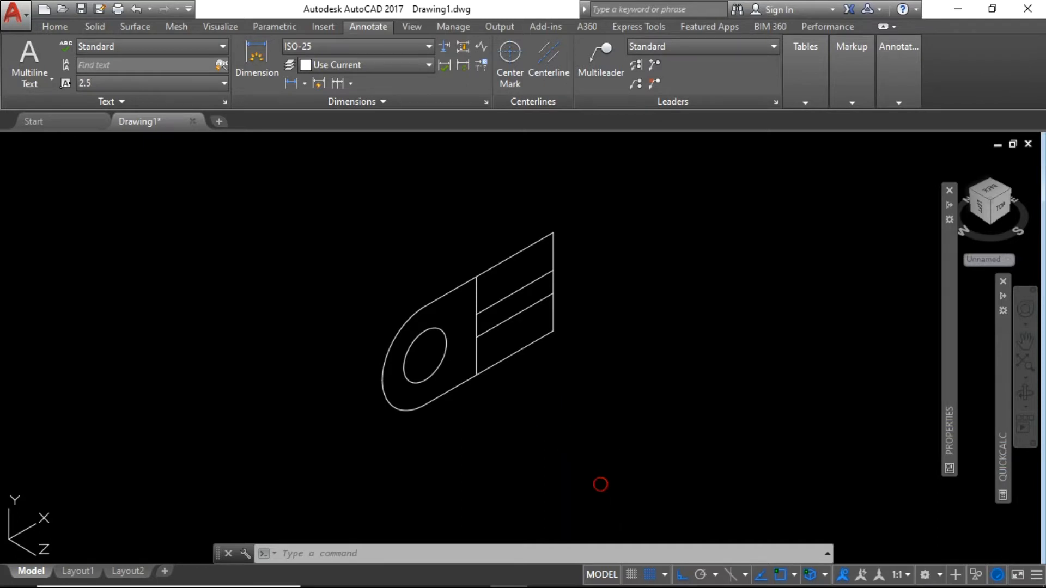
click(626, 439)
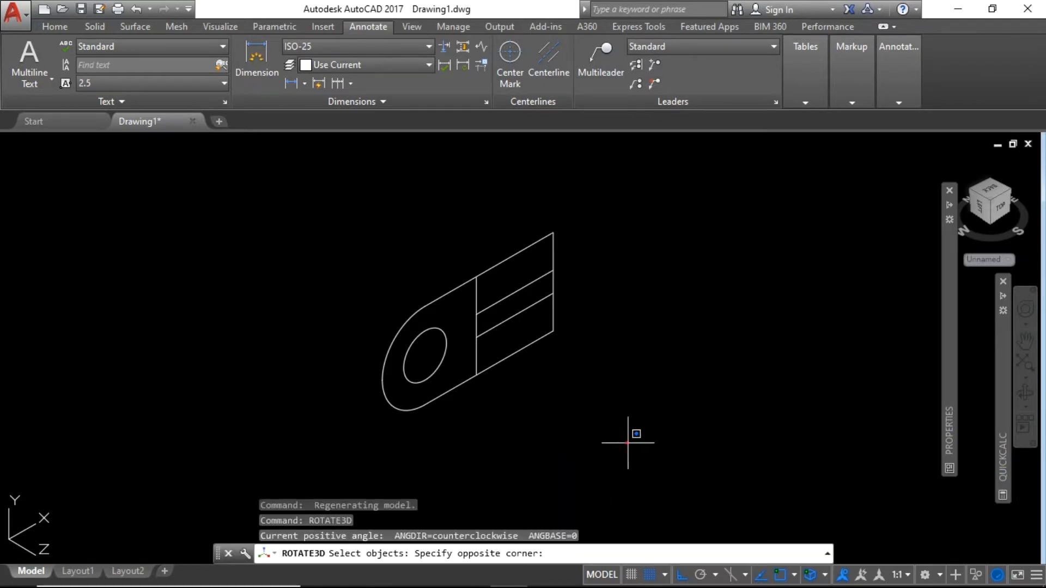
click(345, 202)
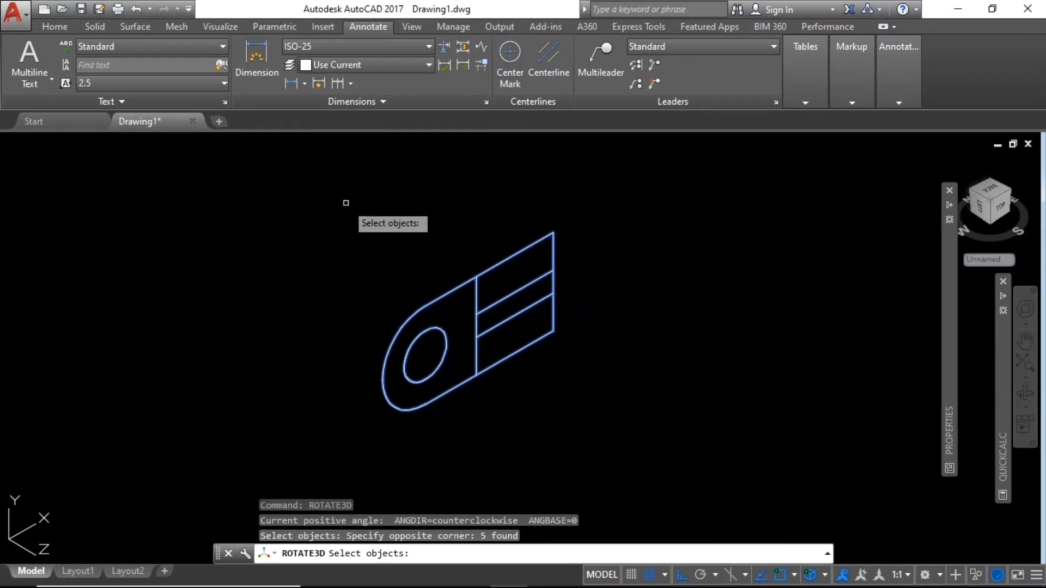
key(Return)
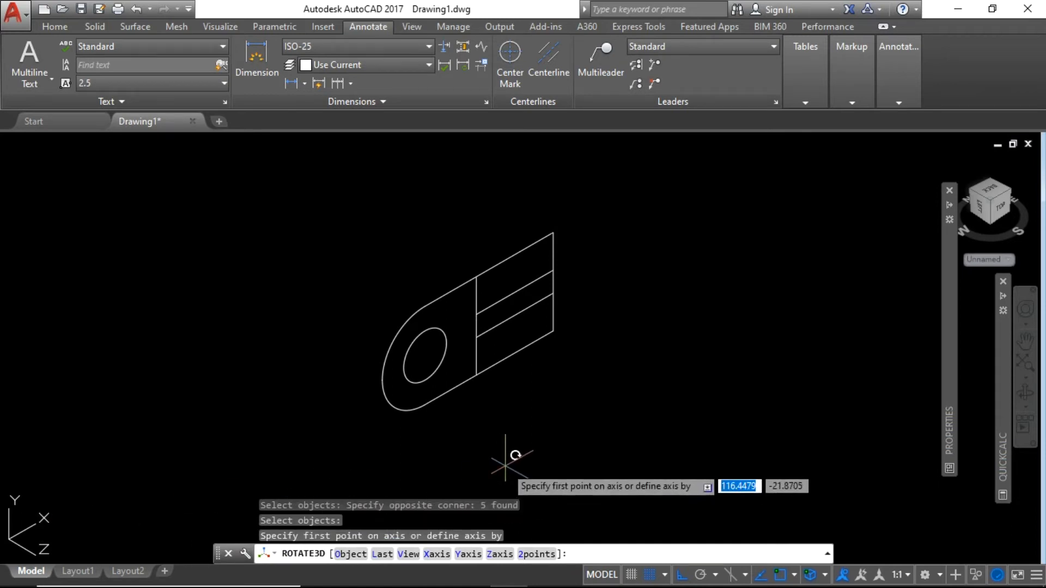
text(x)
key(Return)
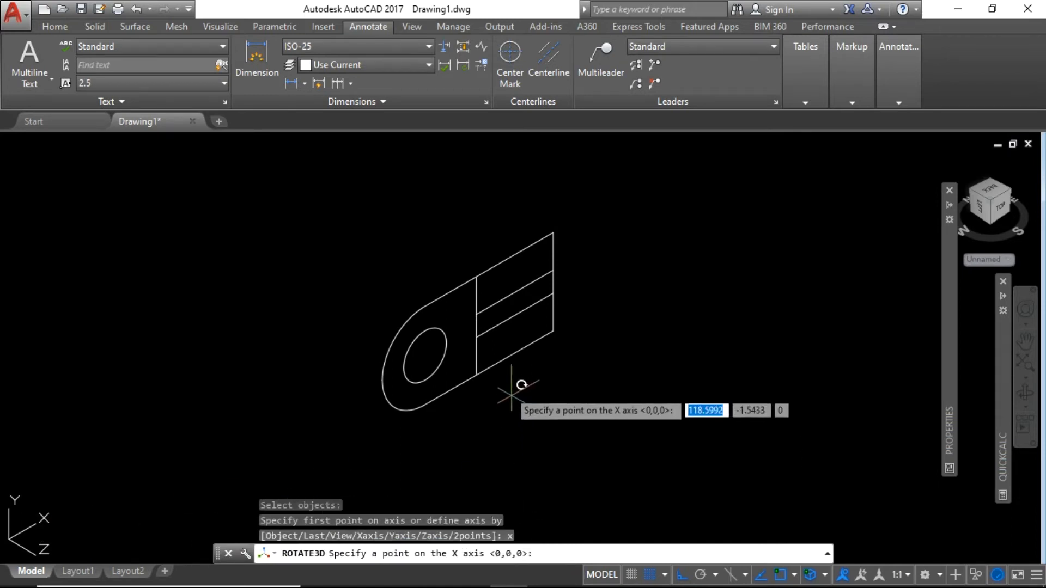
click(477, 375)
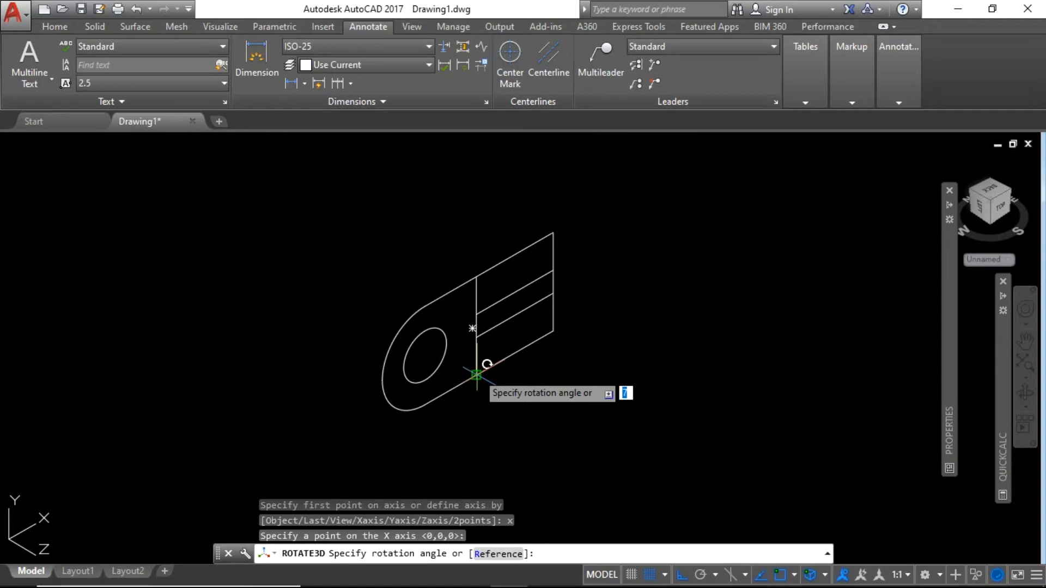
text(90)
key(Return)
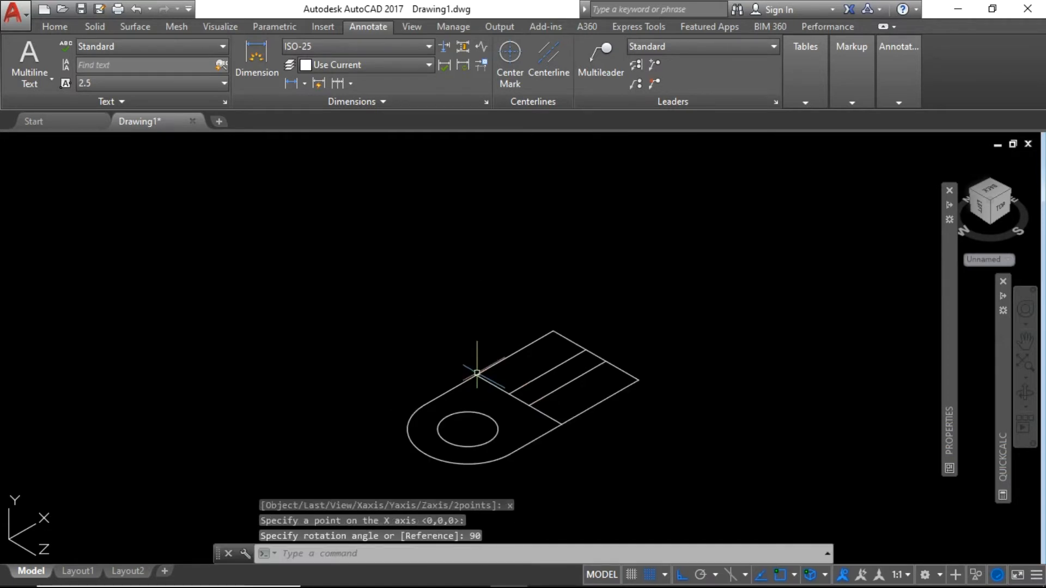
Reset the user coordinate system to World.
scroll(448, 278, down, 2)
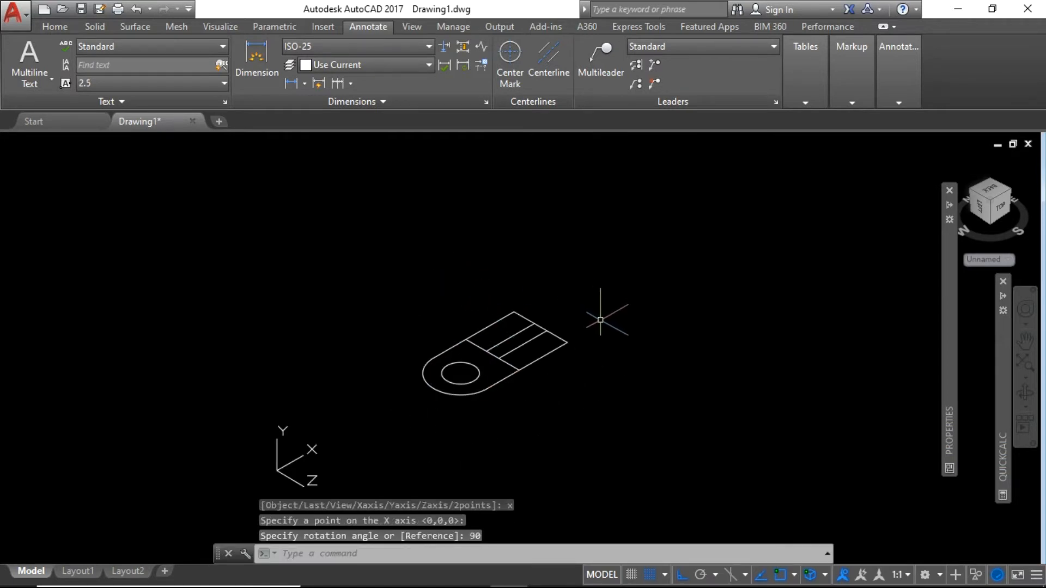
scroll(600, 320, up, 2)
text(ucs)
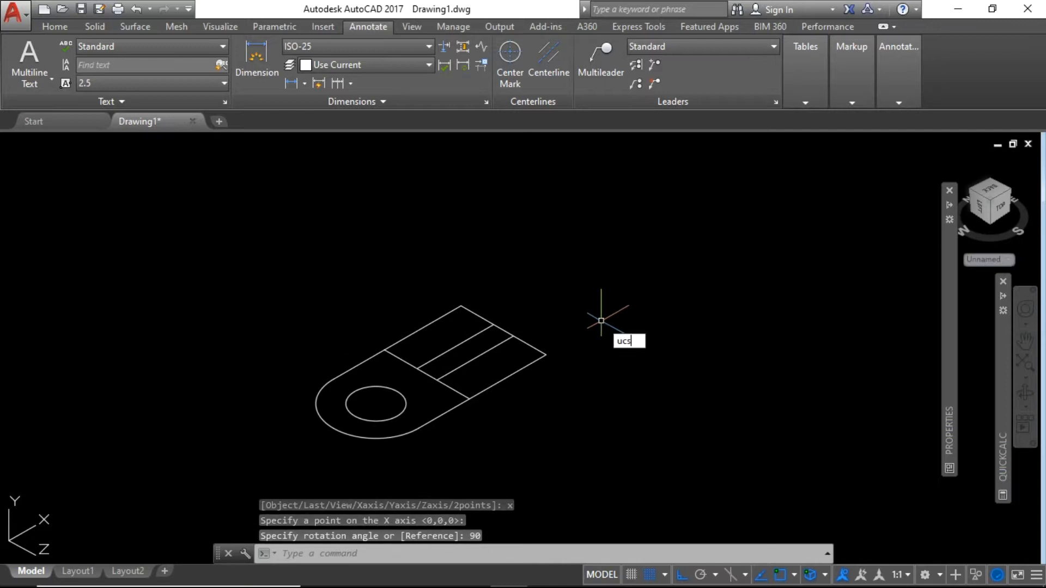
key(Return)
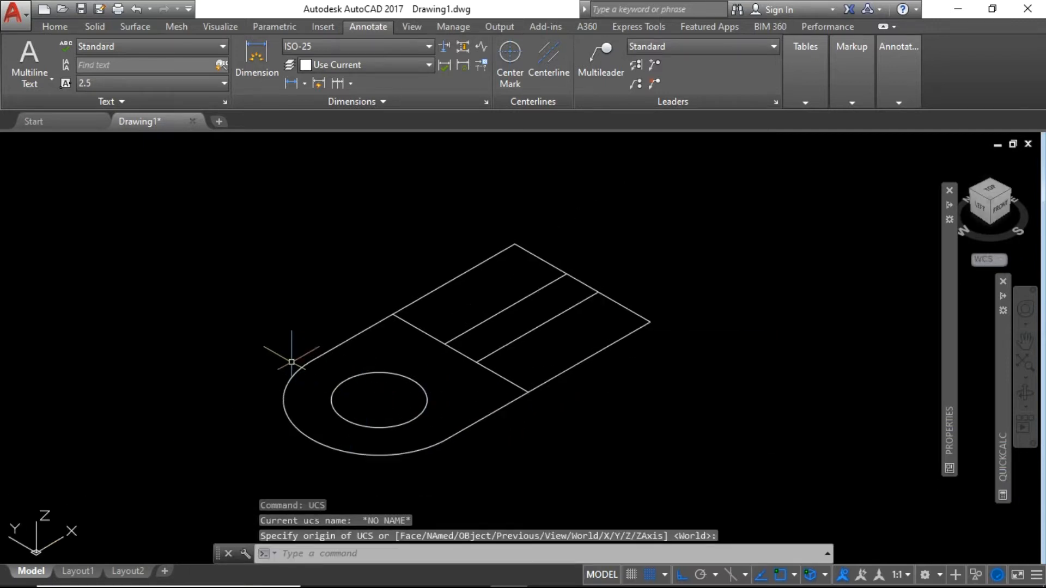
Extrude the closed outer profile and the circle together to a height of 30, as dimensioned in the reference image.
scroll(354, 364, down, 2)
scroll(381, 365, up, 4)
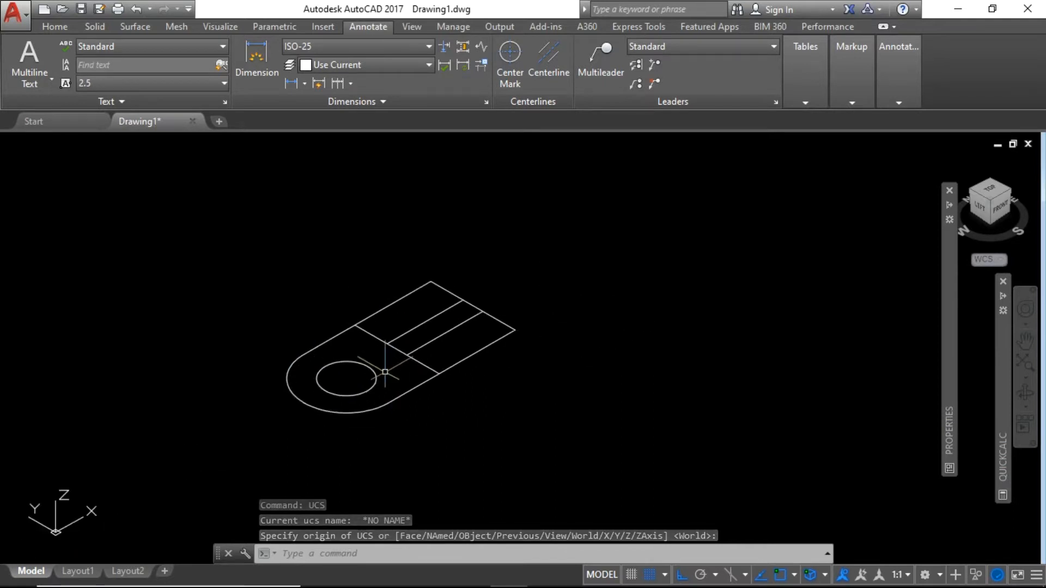
text(ext)
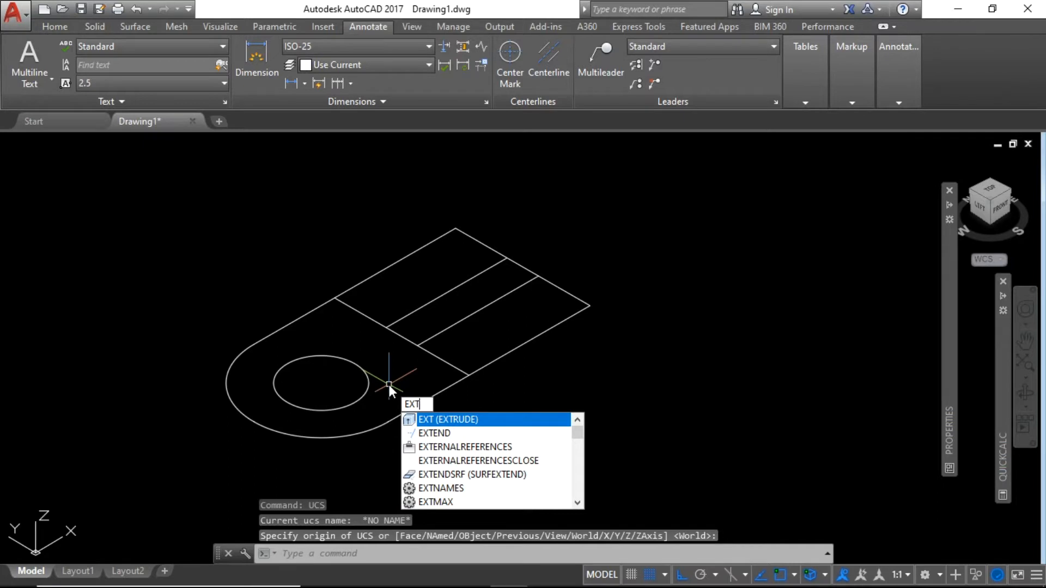
key(Return)
click(397, 439)
click(344, 388)
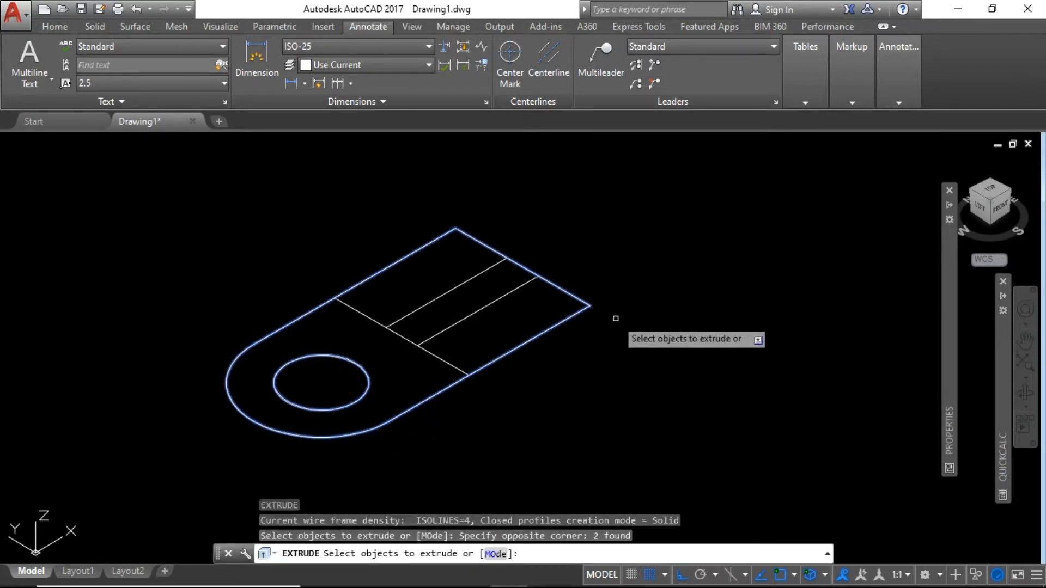
key(Return)
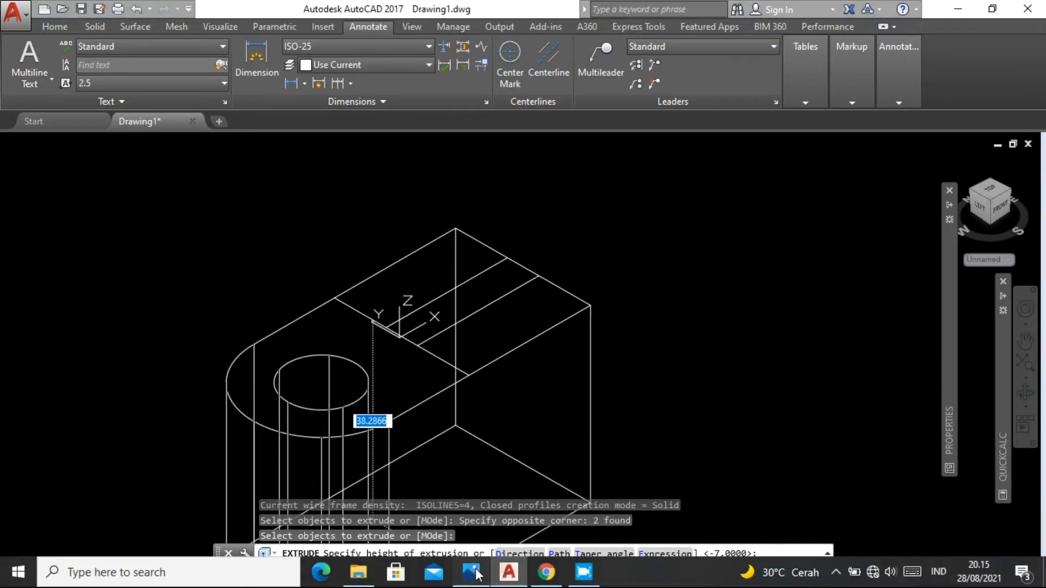
click(473, 572)
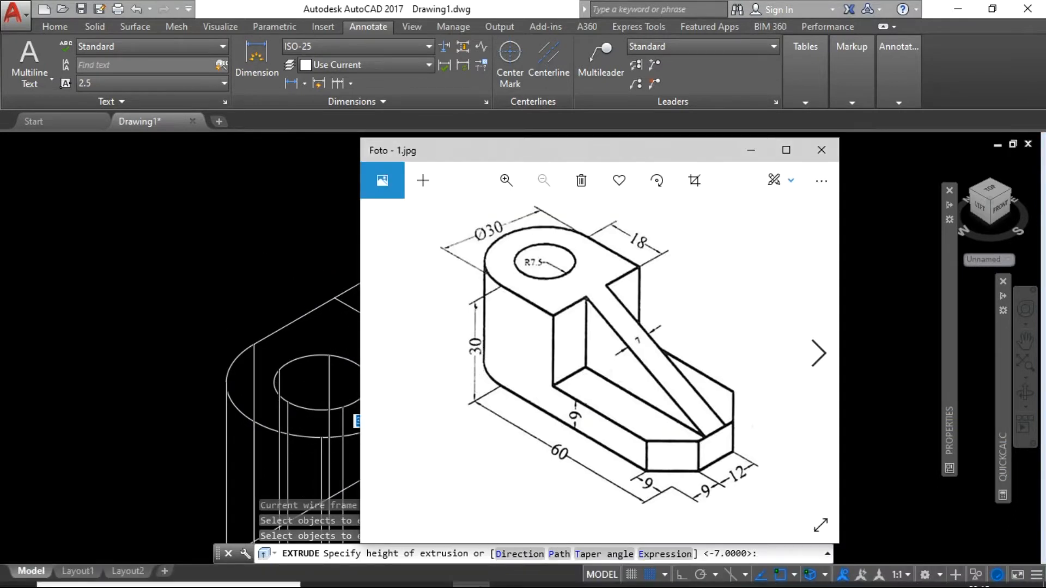
click(494, 579)
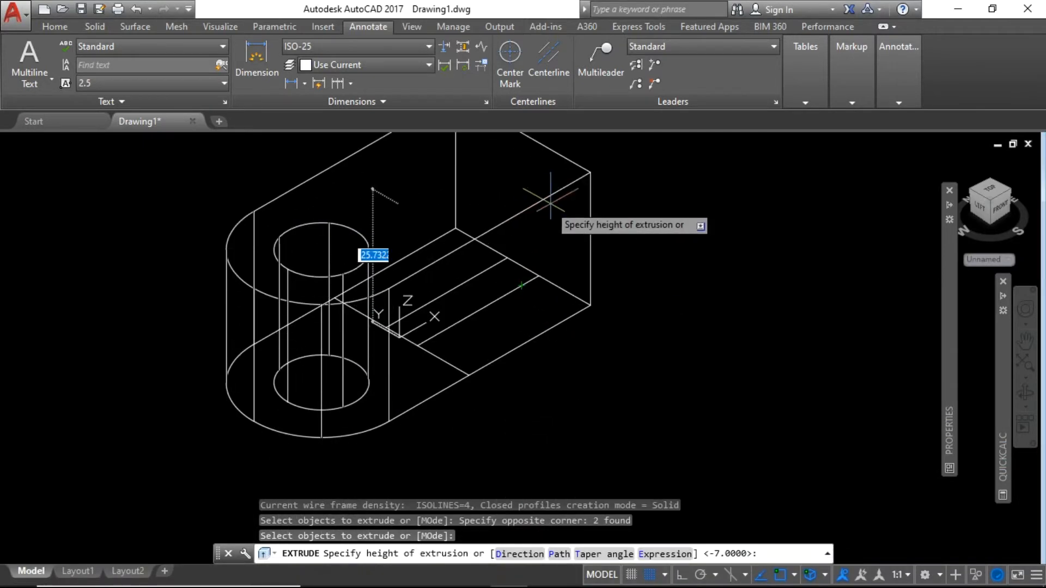
text(30)
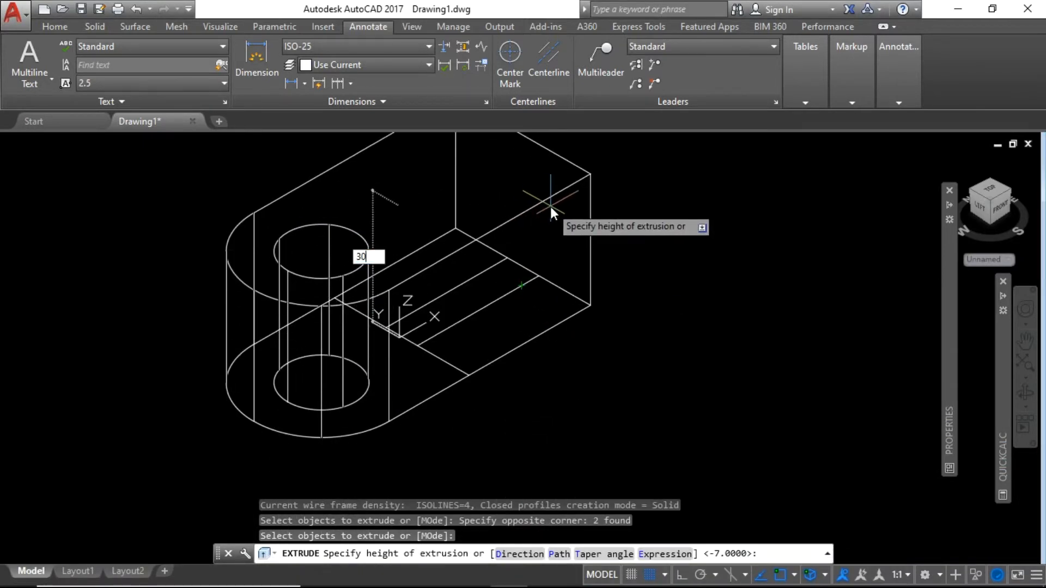
key(Return)
Move the divider and the two rib lines straight up by 30 onto the top face of the solid.
scroll(462, 430, down, 2)
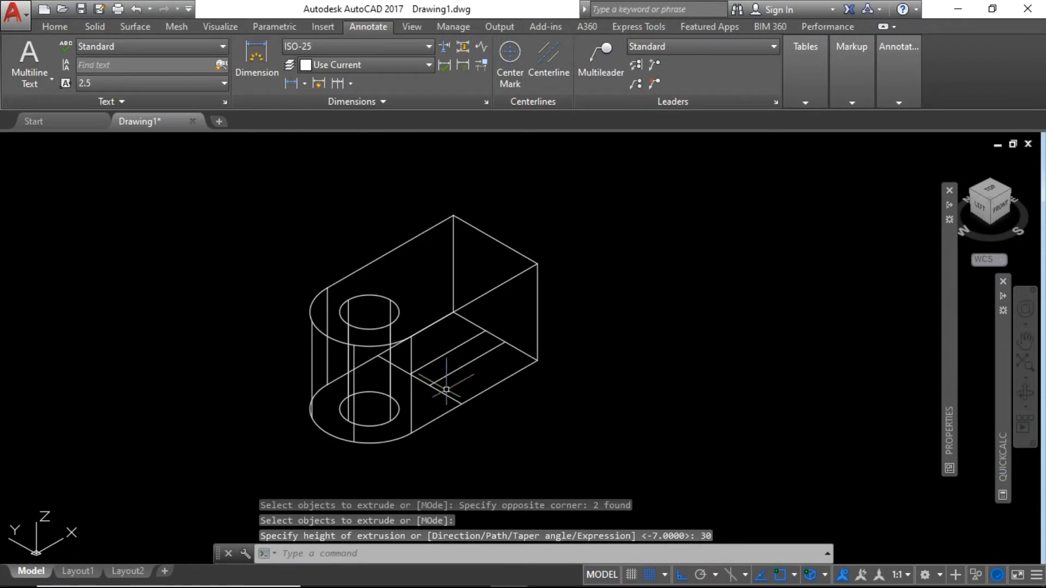
scroll(295, 344, down, 2)
scroll(363, 289, up, 2)
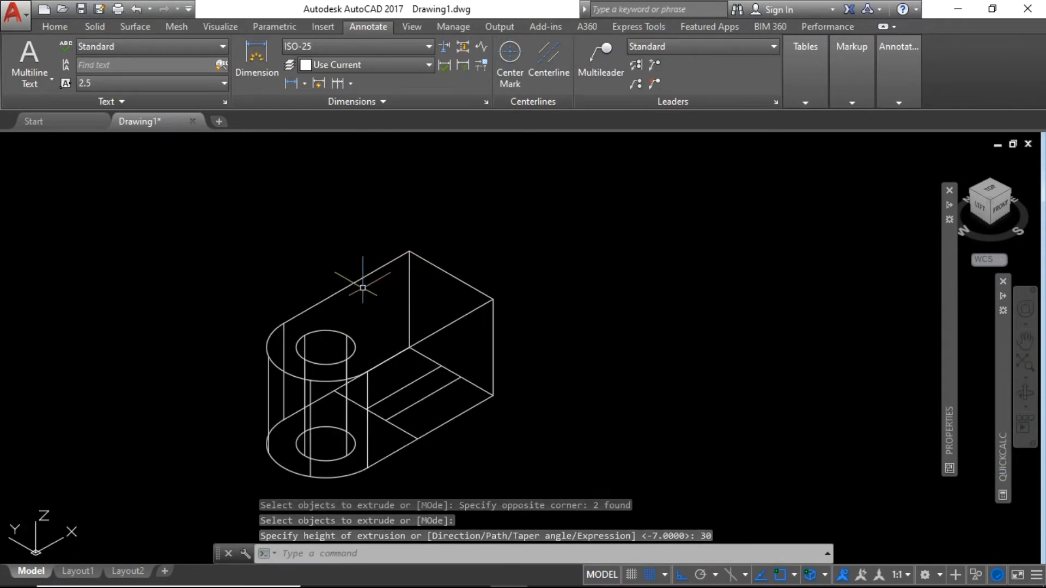
scroll(395, 438, up, 3)
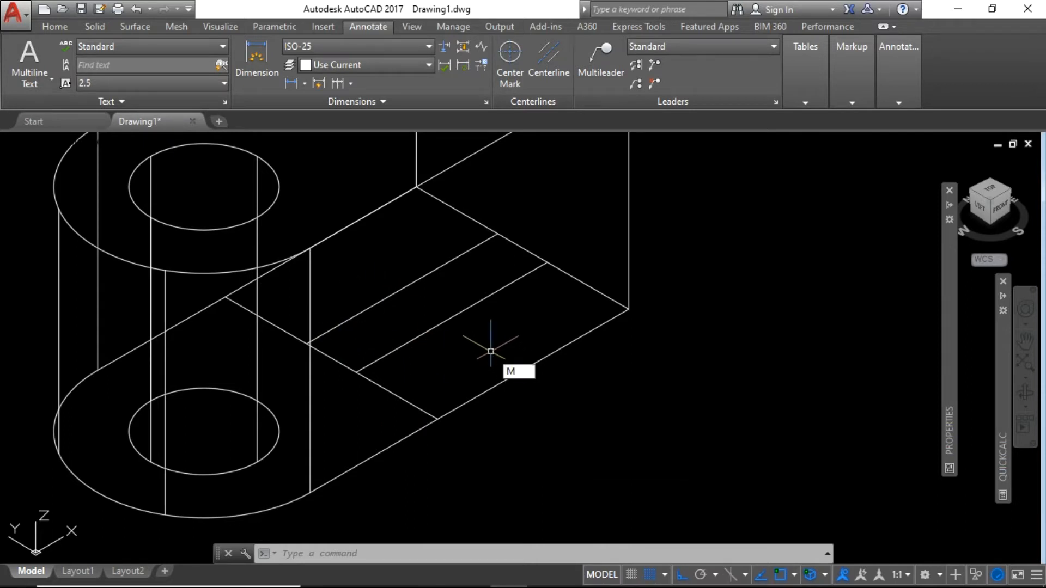
key(Return)
click(389, 414)
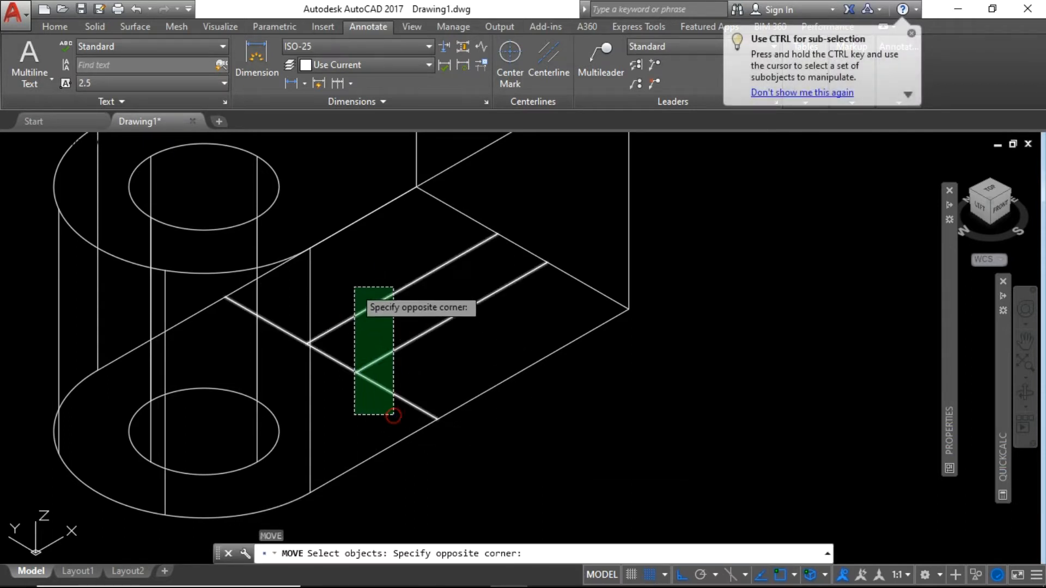
click(349, 293)
scroll(468, 358, down, 2)
key(Return)
click(631, 288)
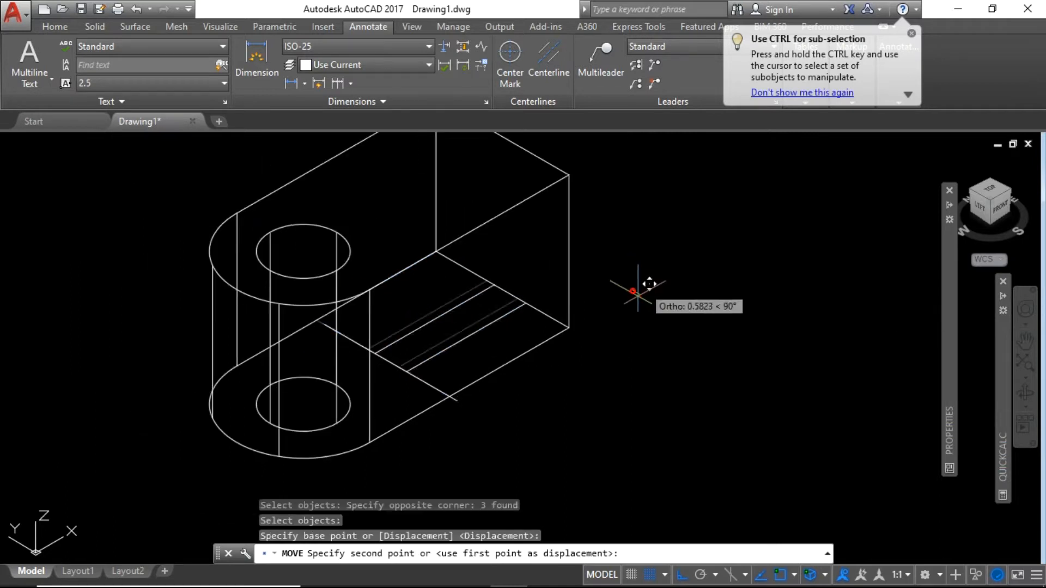
text(30)
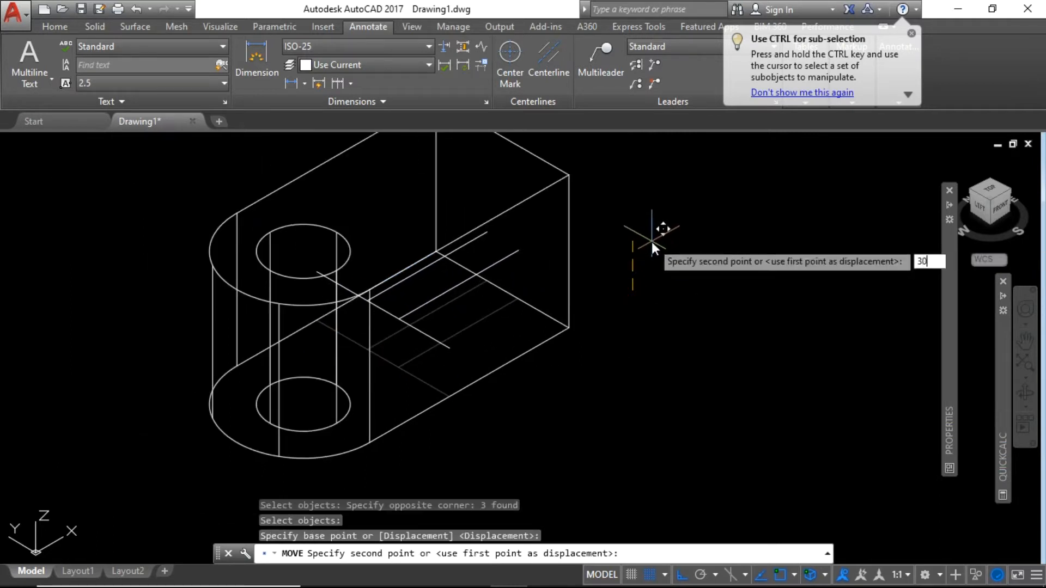
key(Return)
Subtract the inner cylinder from the extruded body to cut the through hole.
scroll(515, 422, down, 2)
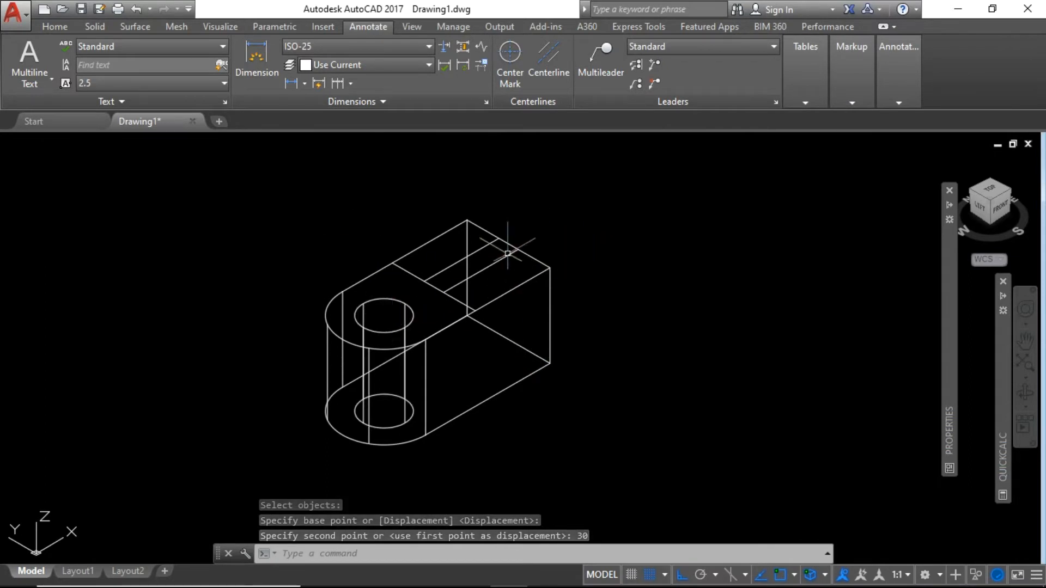
click(58, 26)
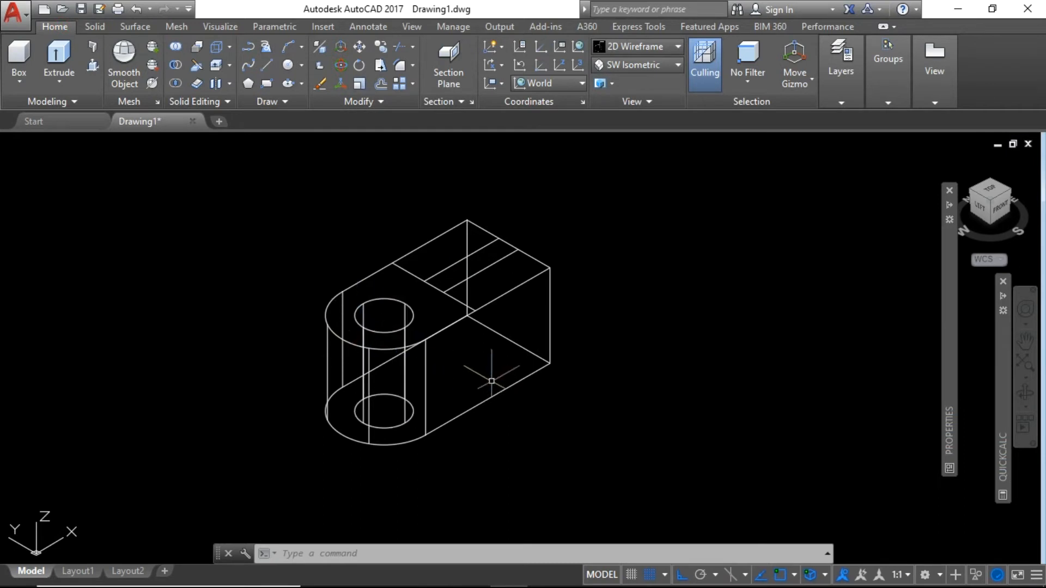
text(SU)
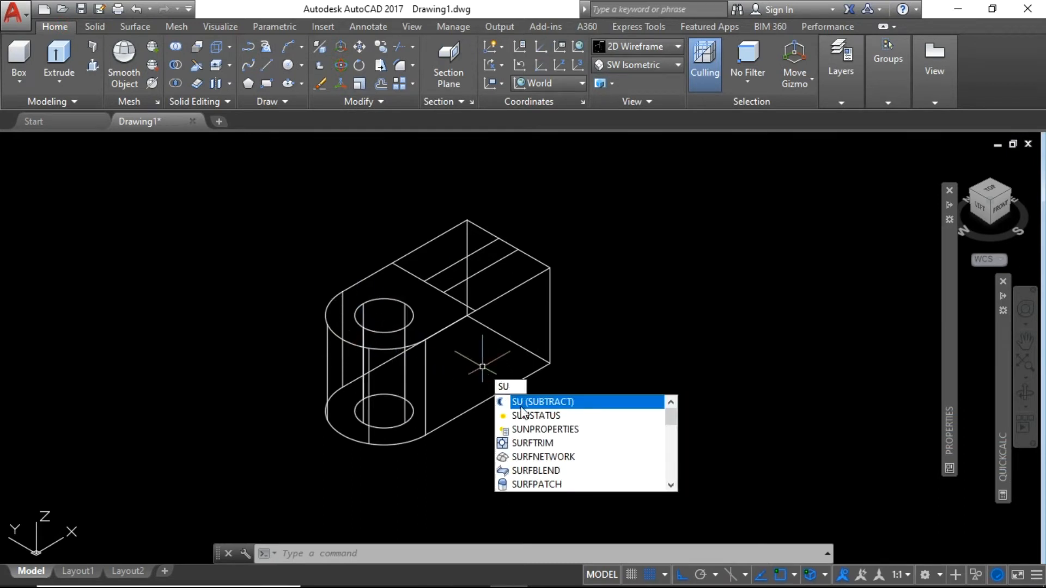
click(525, 405)
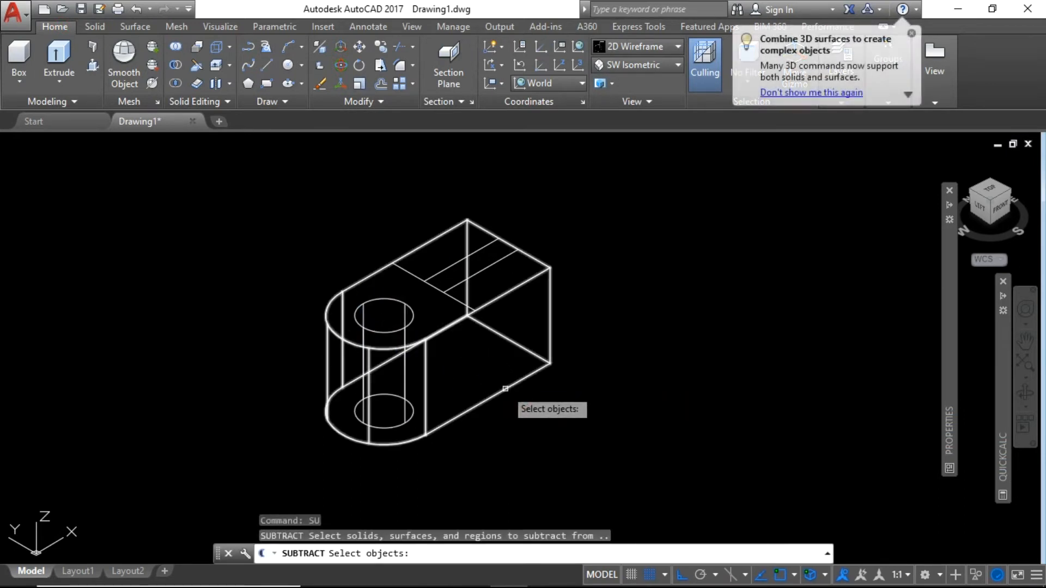
click(507, 387)
key(Return)
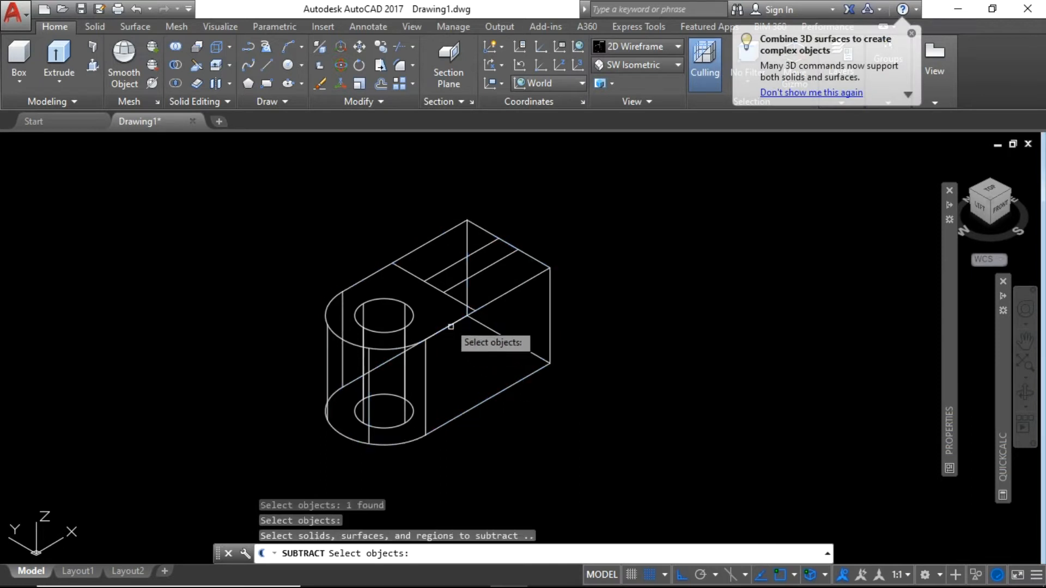
click(408, 307)
key(Return)
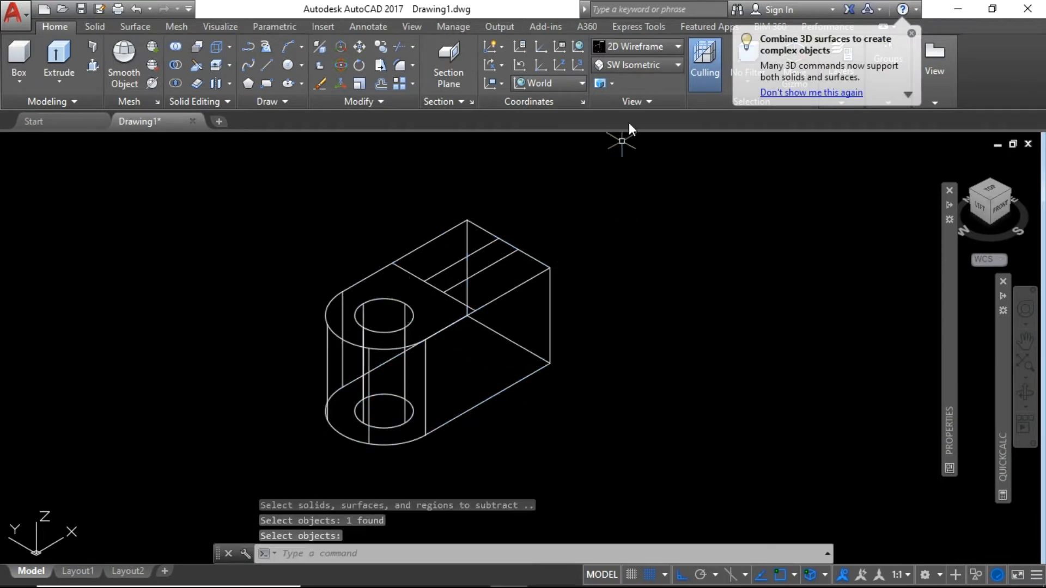
click(678, 47)
click(682, 77)
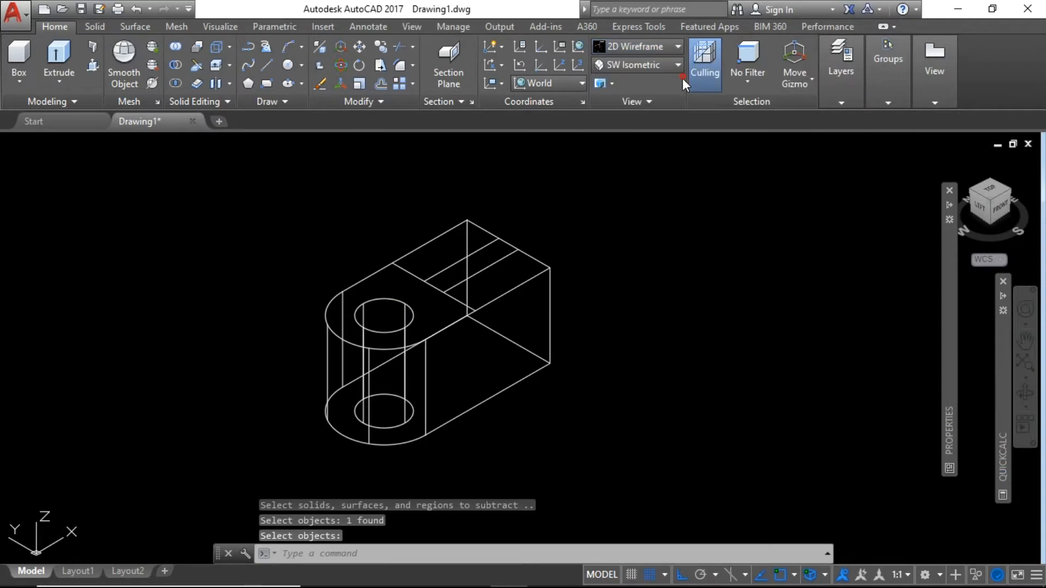
click(678, 45)
click(626, 77)
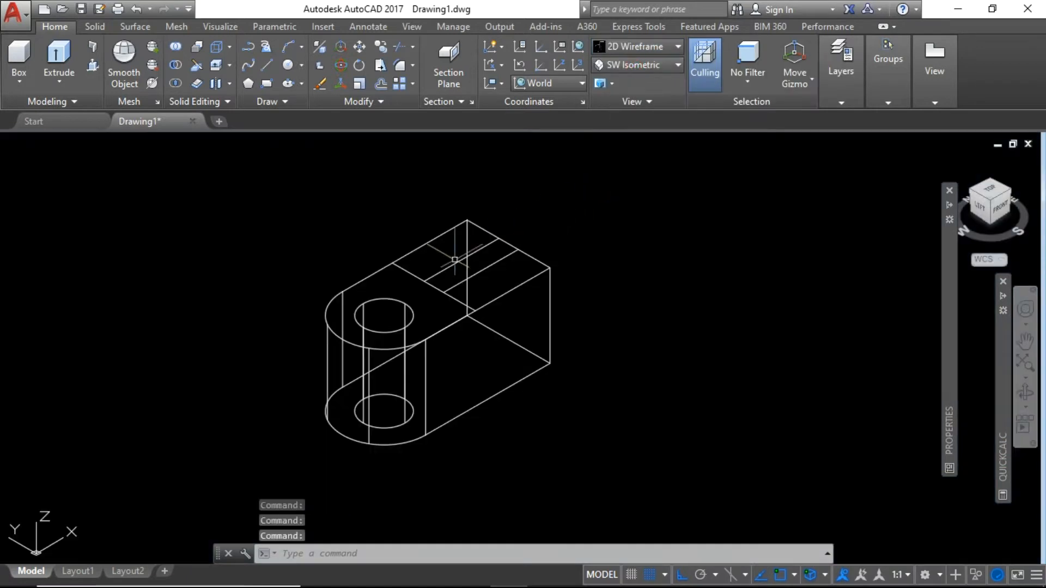
Check the height dimensions in the reference image and calculate the cut depth beside the rib as 30-9.
scroll(482, 269, down, 1)
scroll(488, 264, up, 3)
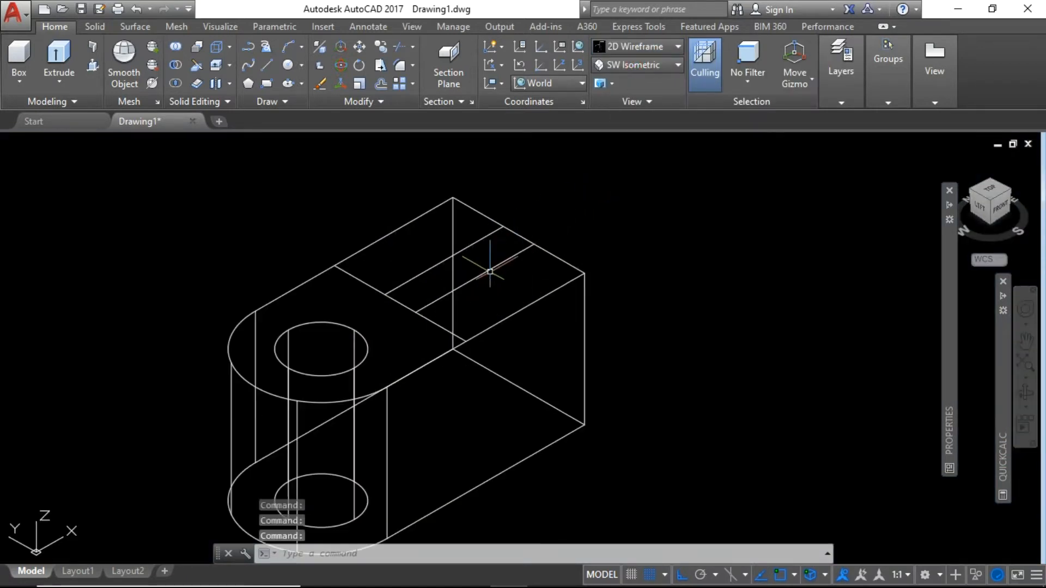
mouse_move(447, 586)
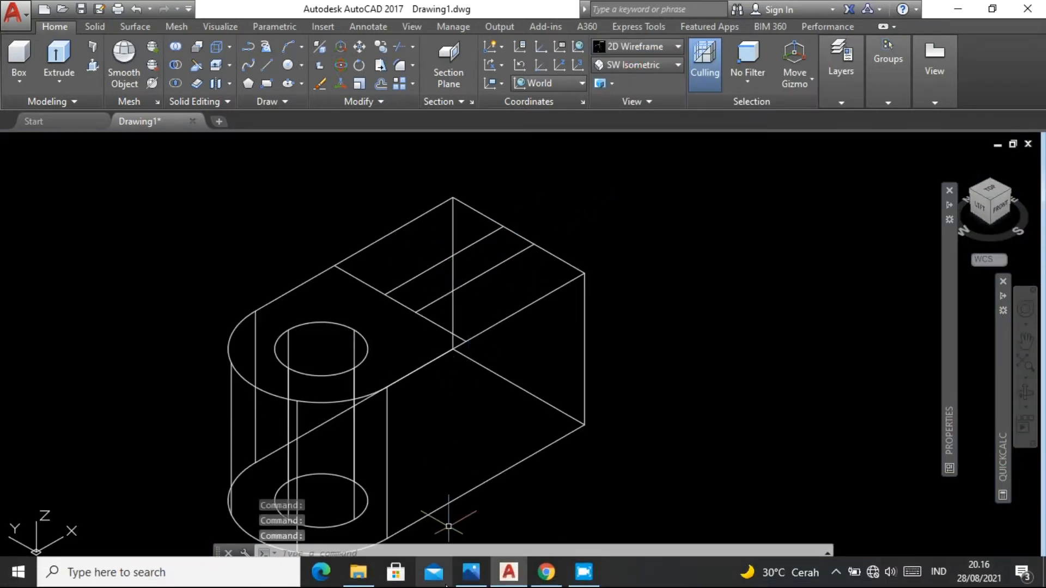
click(470, 574)
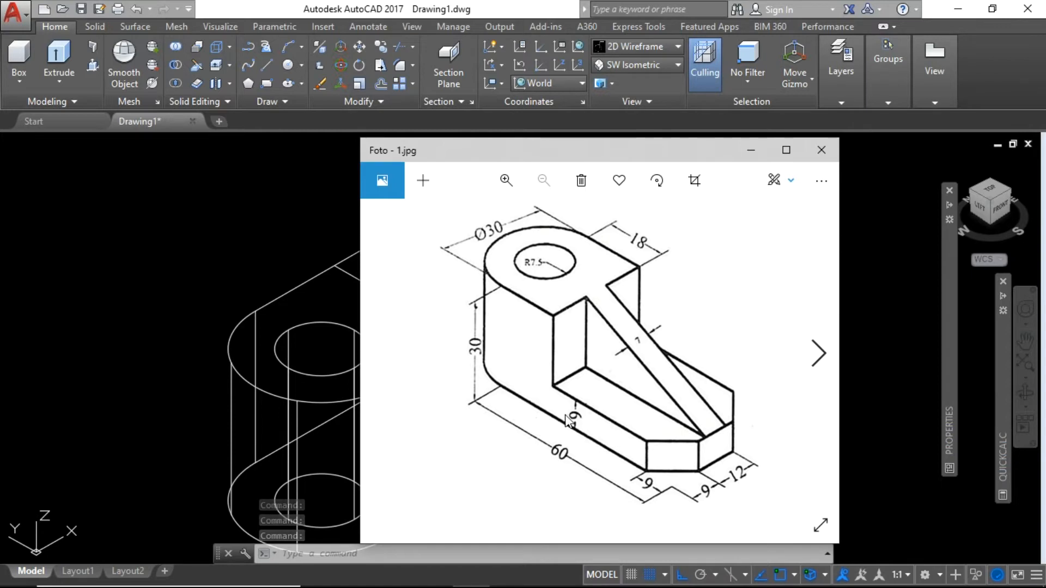
click(1002, 461)
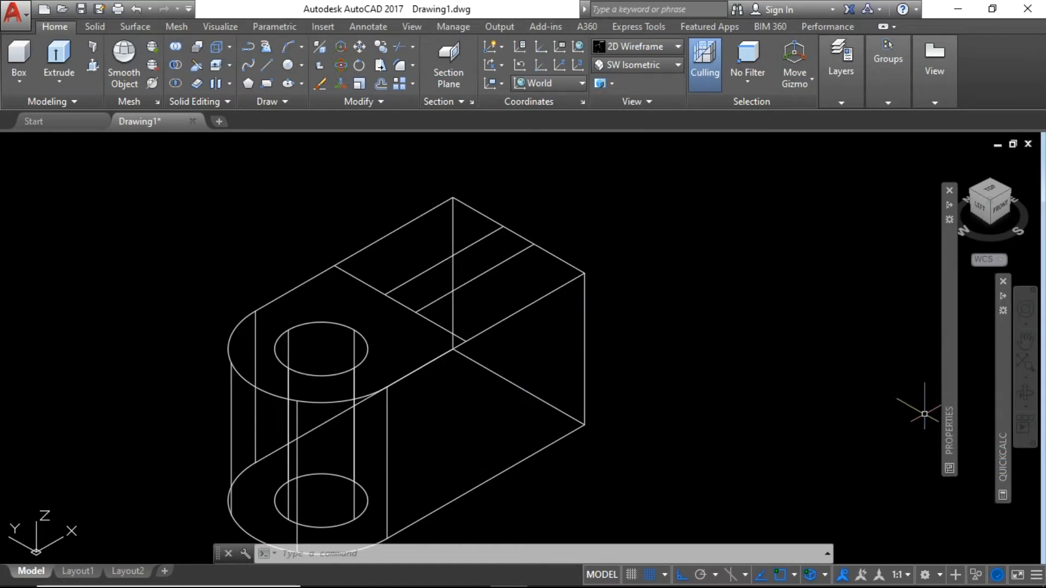
mouse_move(1002, 452)
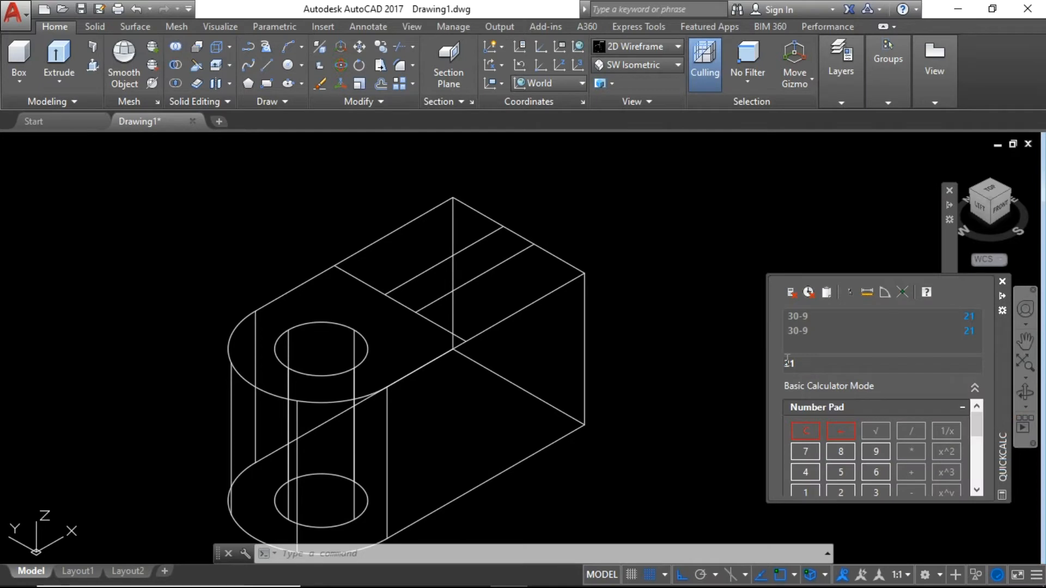
Presspull the top-face area in front of the rib lines downward by 21 to cut away the material.
scroll(375, 349, down, 2)
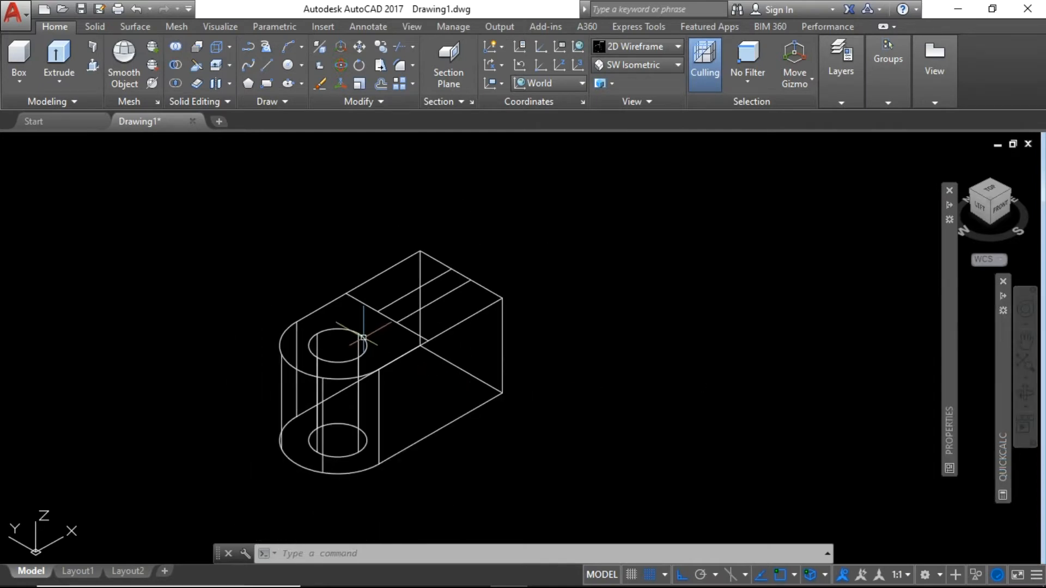
click(93, 27)
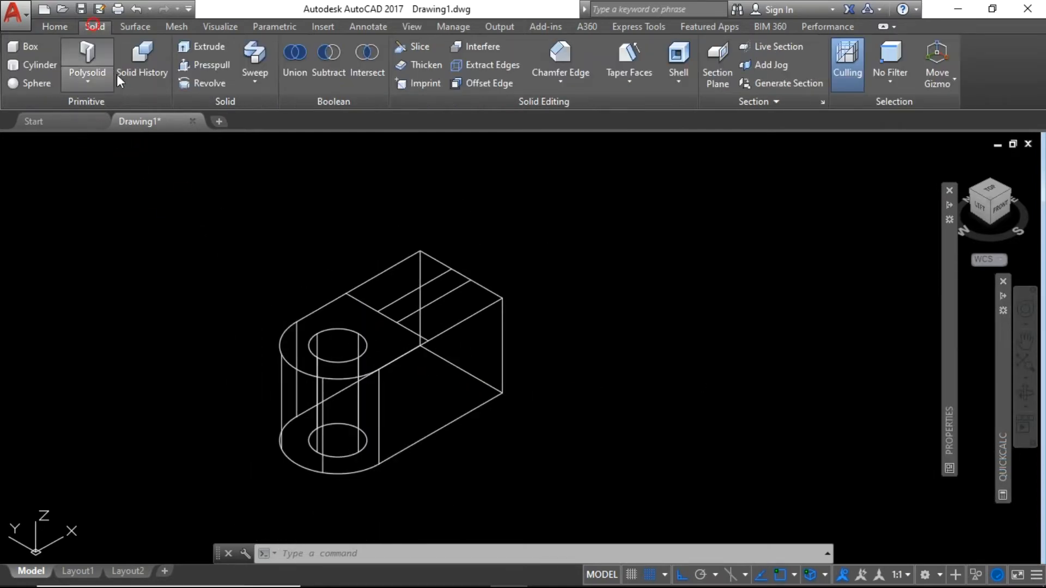
click(198, 67)
scroll(493, 340, down, 2)
scroll(490, 341, up, 4)
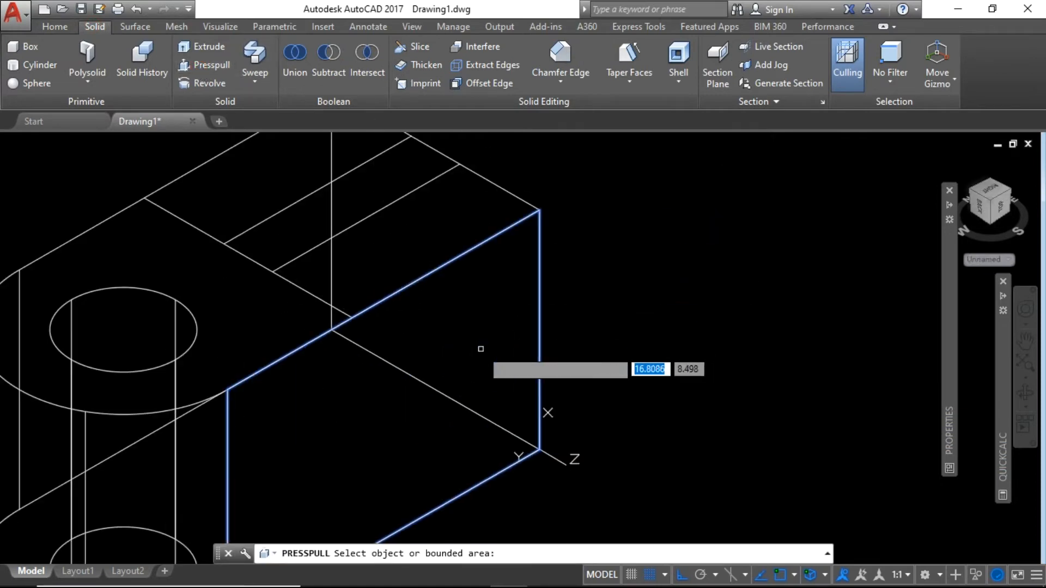
click(442, 219)
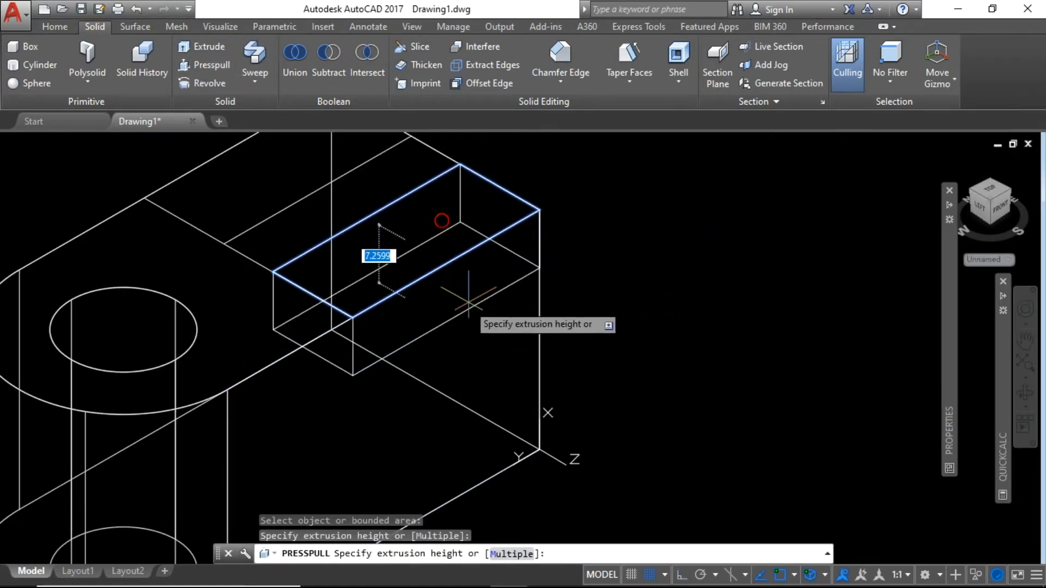
text(21)
key(Return)
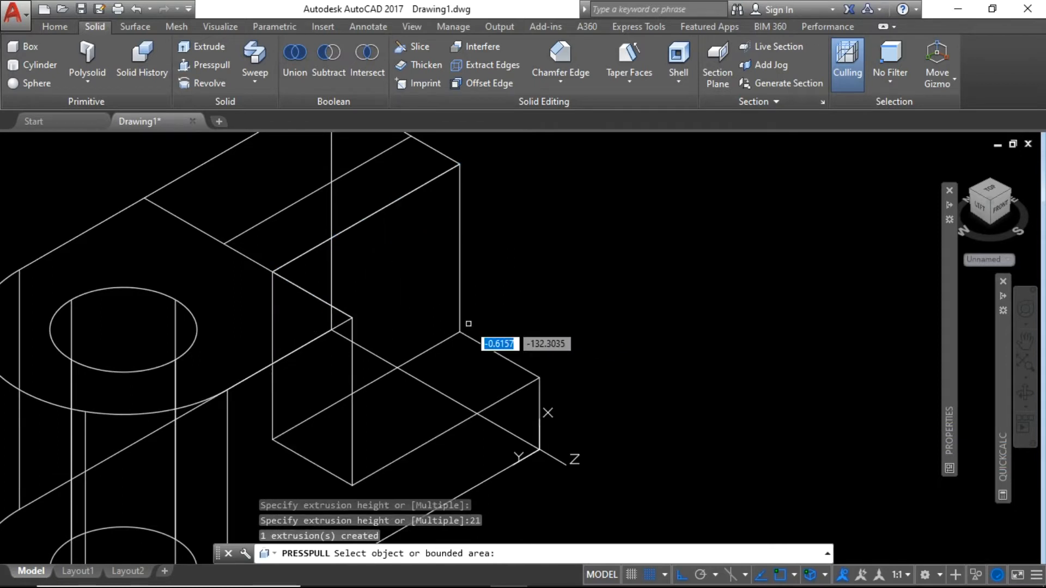
Presspull the matching top-face area behind the rib lines downward by 21 and finish the cuts.
click(274, 159)
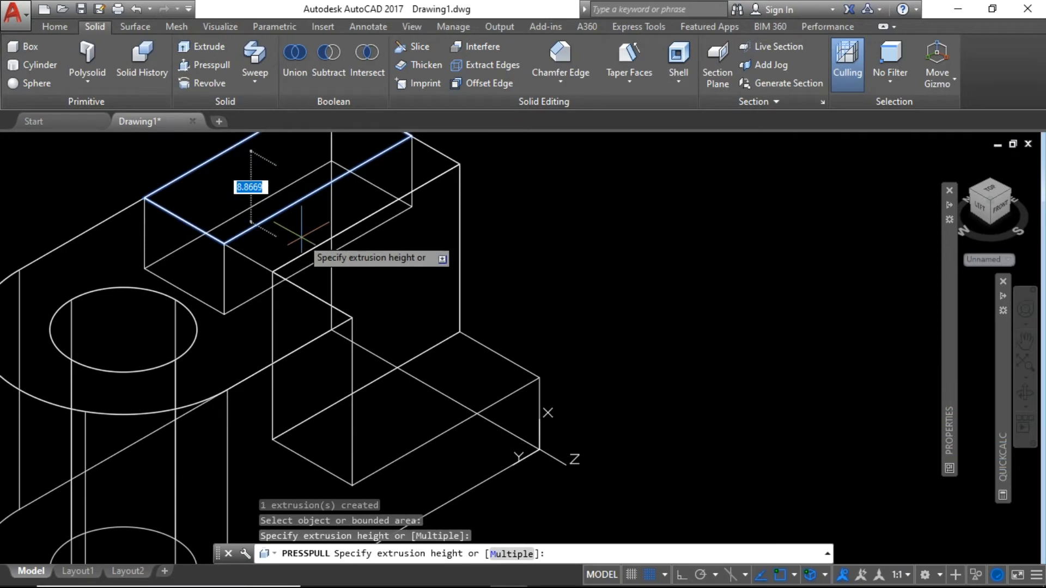
text(21)
key(Return)
scroll(647, 305, down, 2)
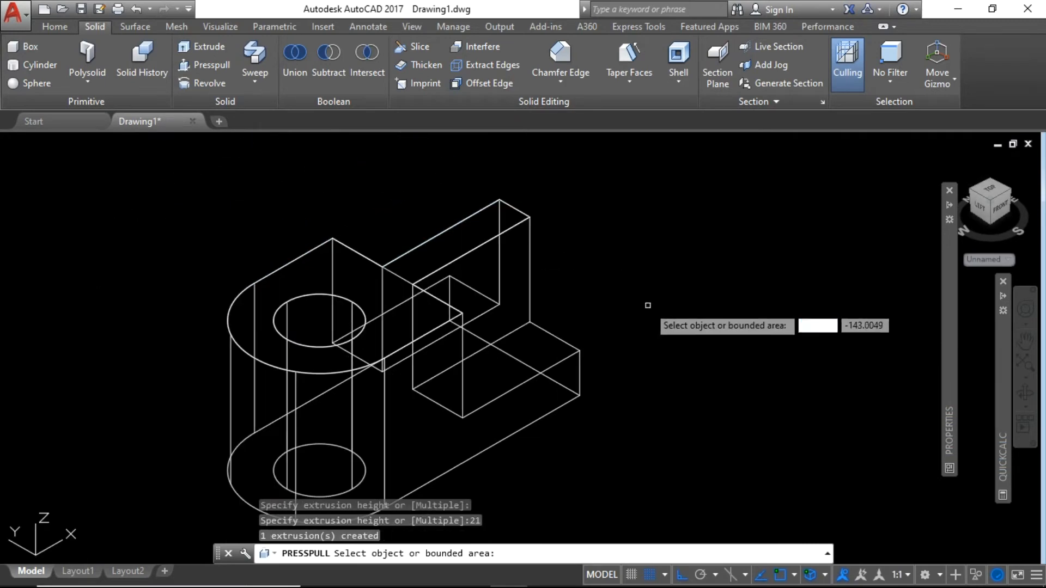
key(Return)
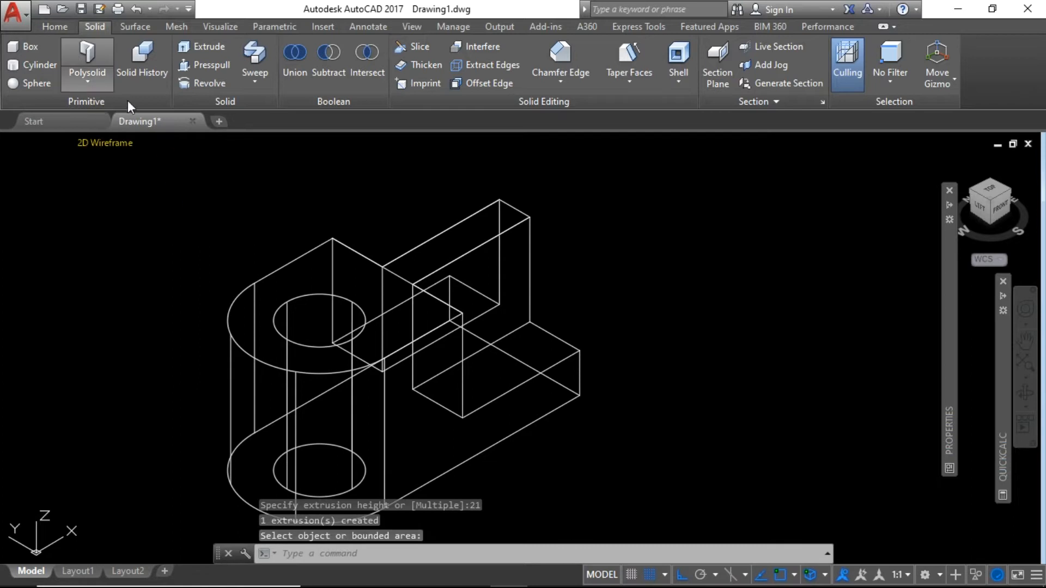
Draw a diagonal line on the rib's side face from its lower outer corner to its upper corner at the block.
text(L)
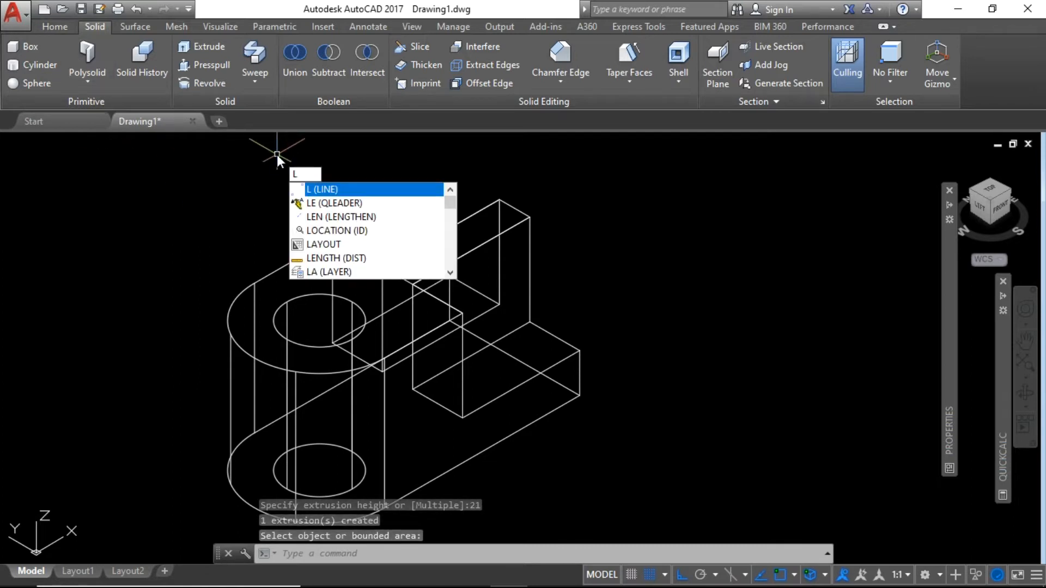
key(Return)
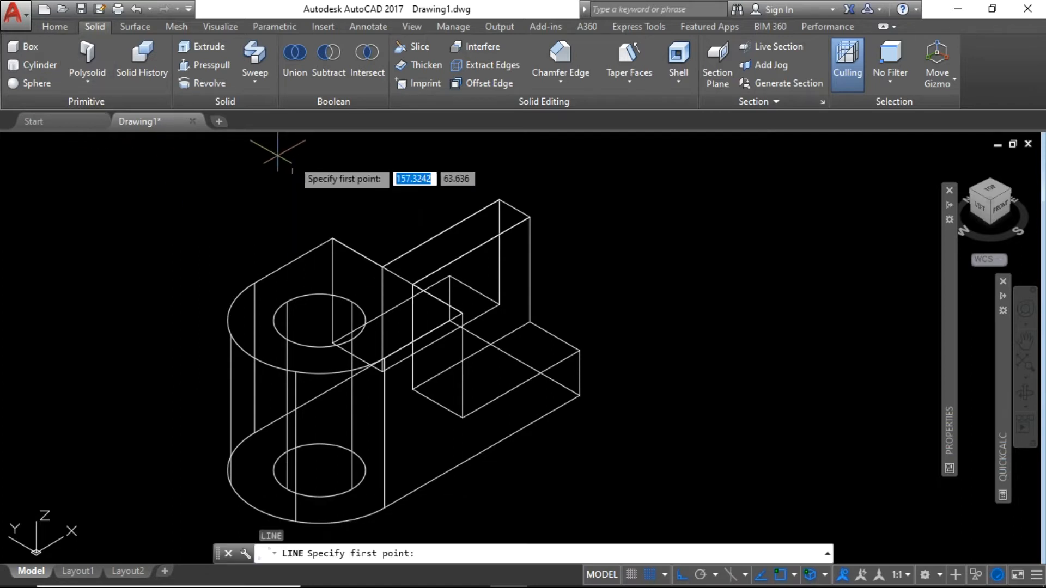
click(529, 321)
scroll(422, 269, up, 4)
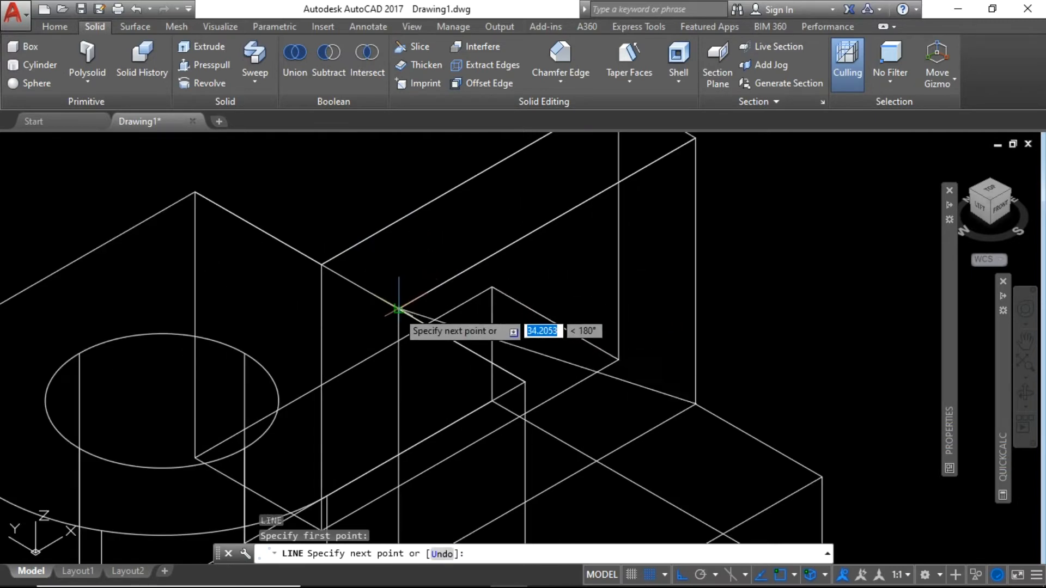
click(398, 309)
key(Return)
scroll(398, 309, down, 4)
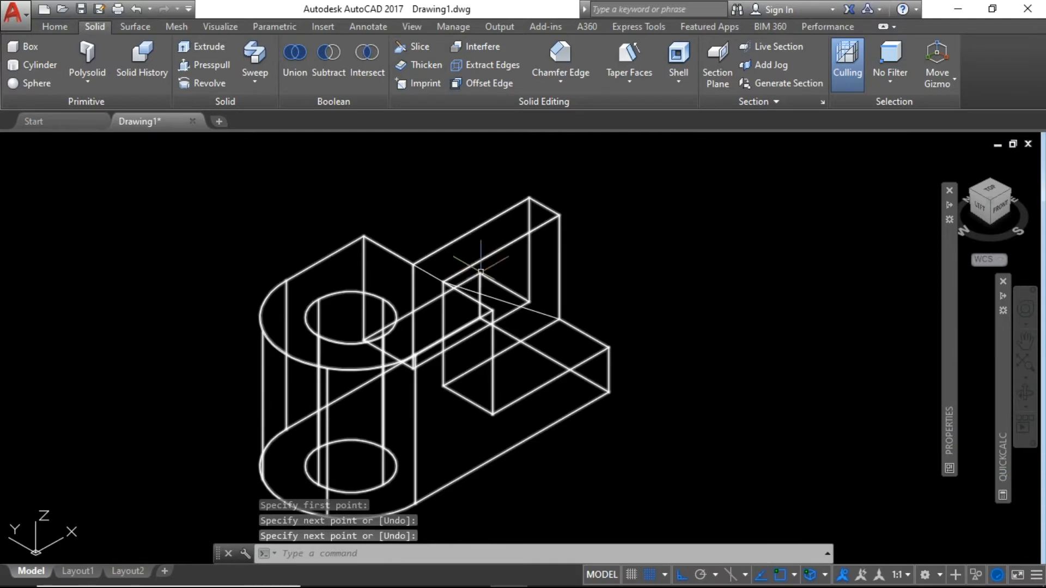
Presspull the triangular area above the diagonal line through the rib's full thickness to cut away the slope.
click(1025, 394)
drag(528, 350, 437, 328)
scroll(440, 330, up, 2)
scroll(415, 285, up, 3)
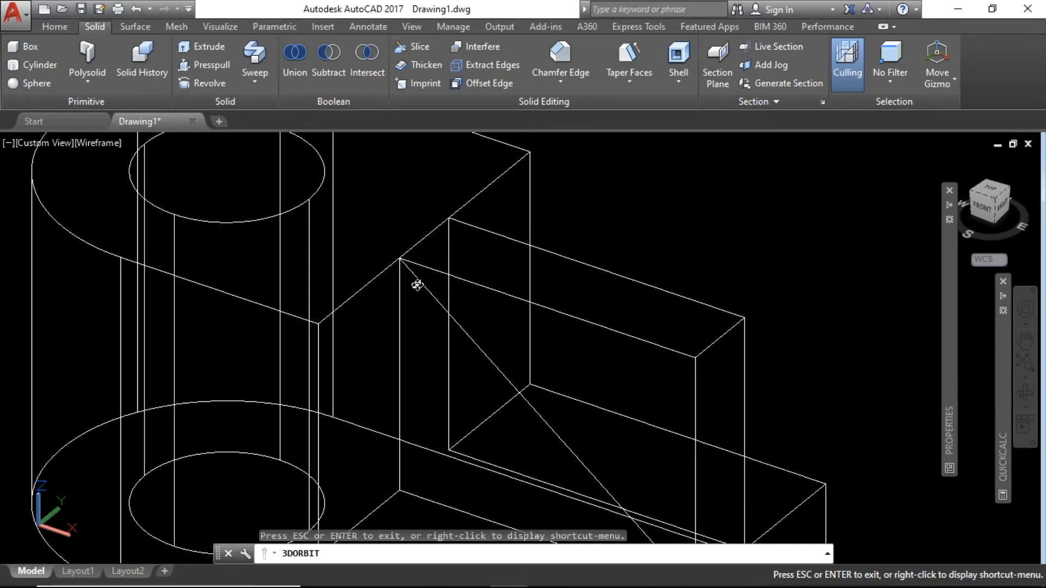
scroll(430, 327, down, 2)
drag(562, 240, 607, 216)
right_click(607, 216)
click(647, 229)
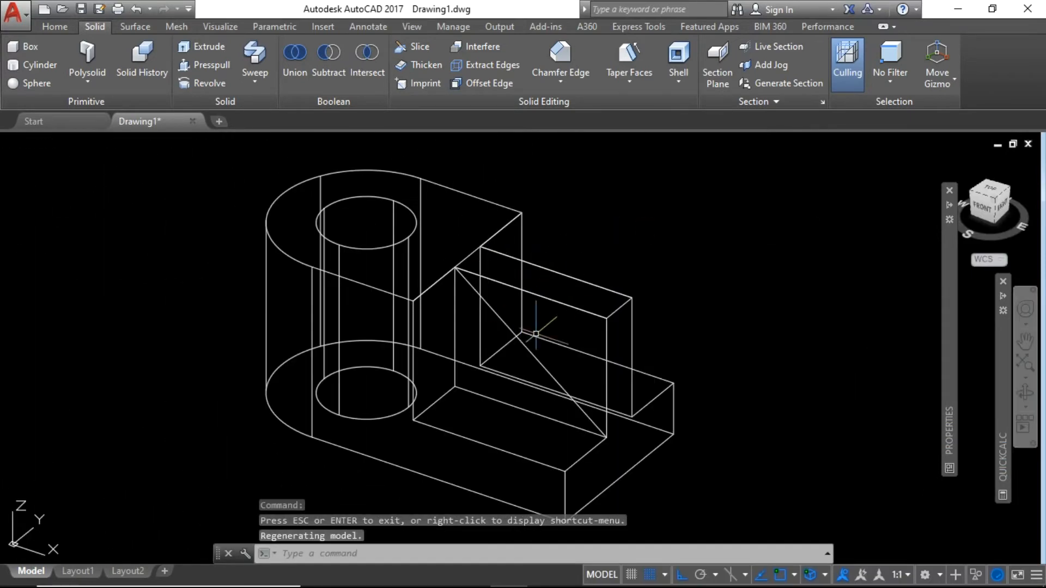
click(197, 66)
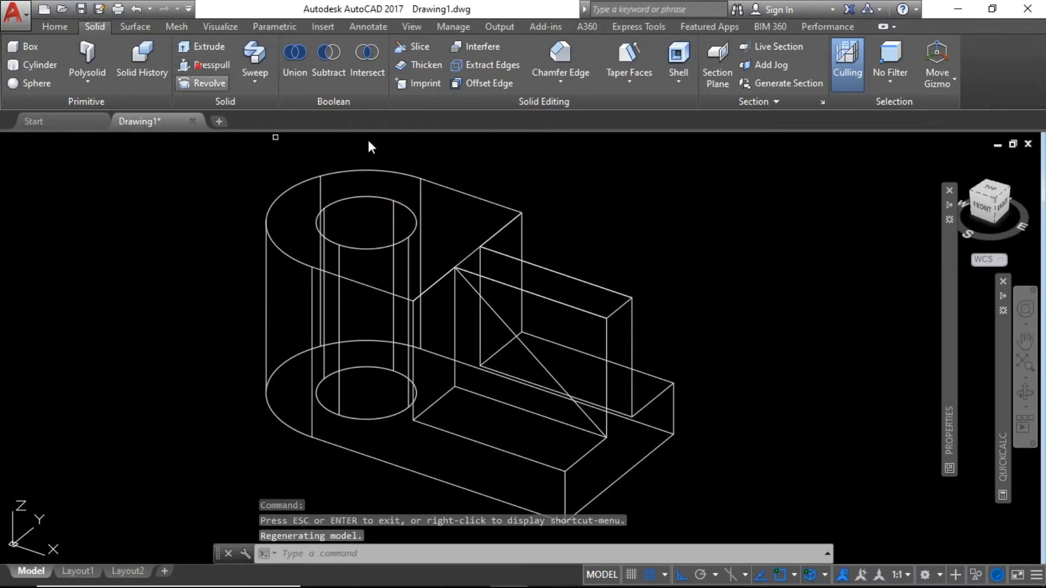
click(556, 330)
click(632, 297)
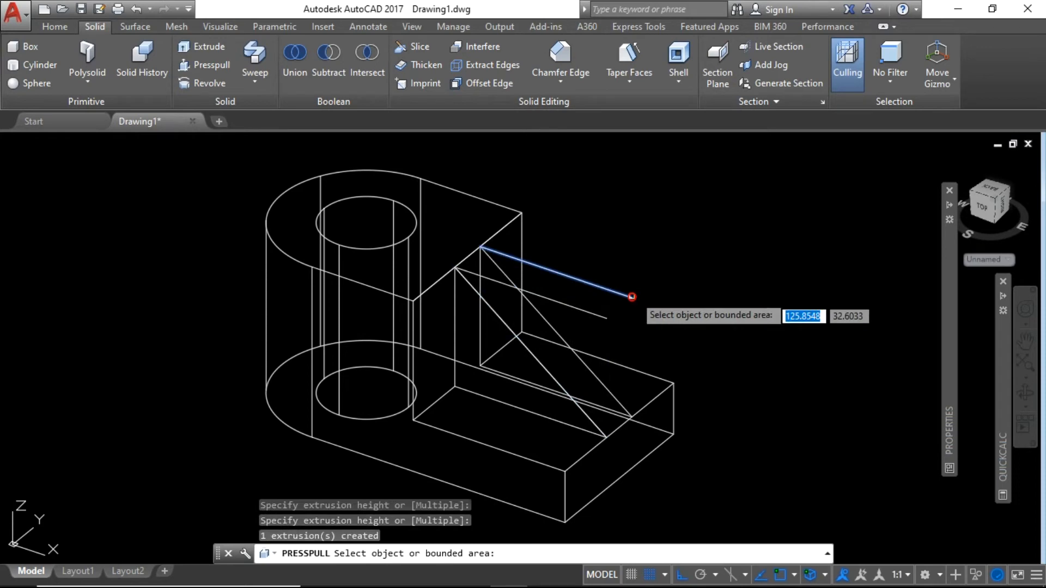
key(Return)
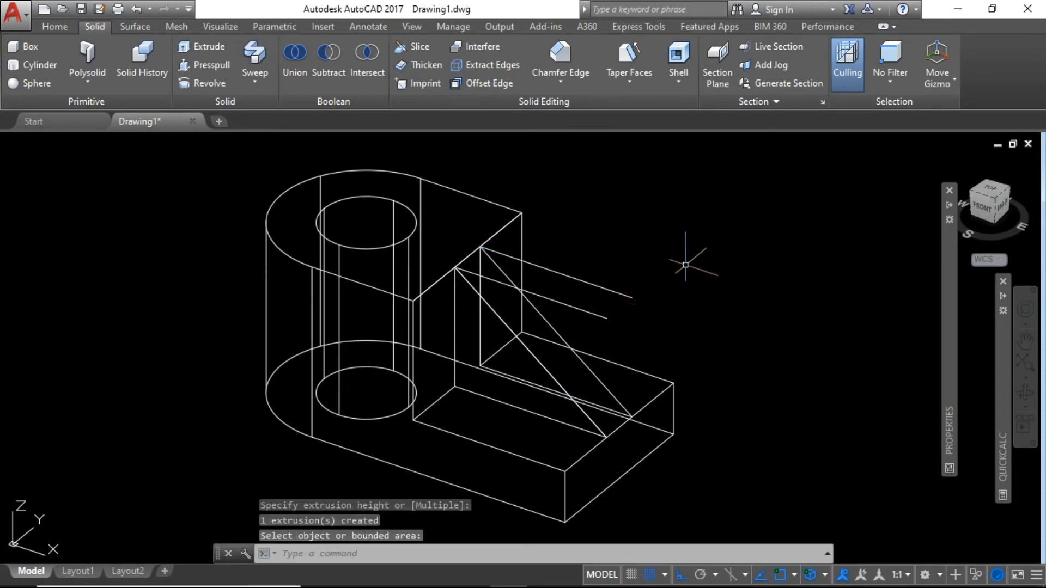
Delete the two leftover rib guide lines and the remaining construction line at the top of the block.
click(621, 341)
click(582, 227)
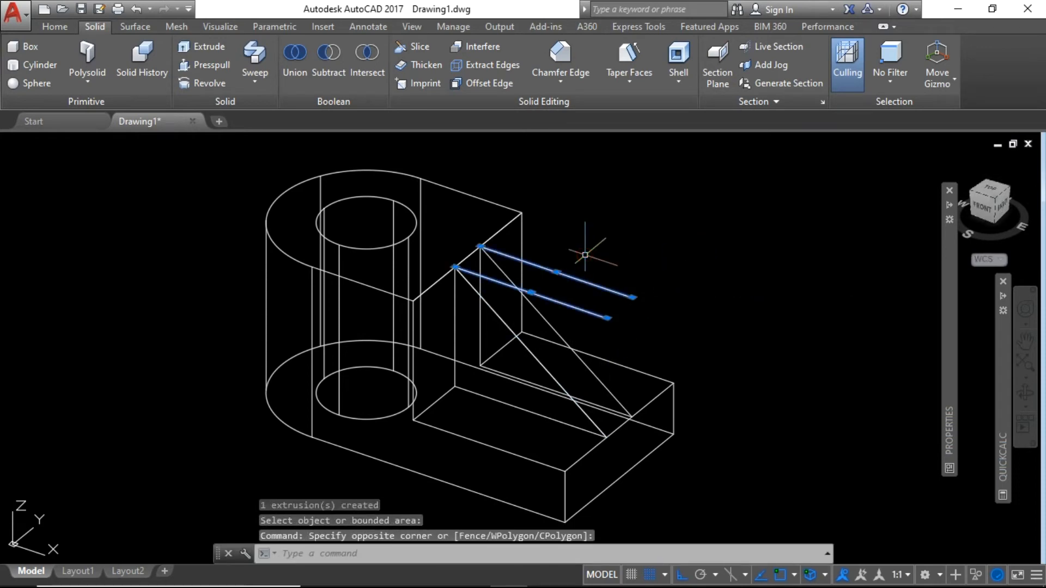
key(Delete)
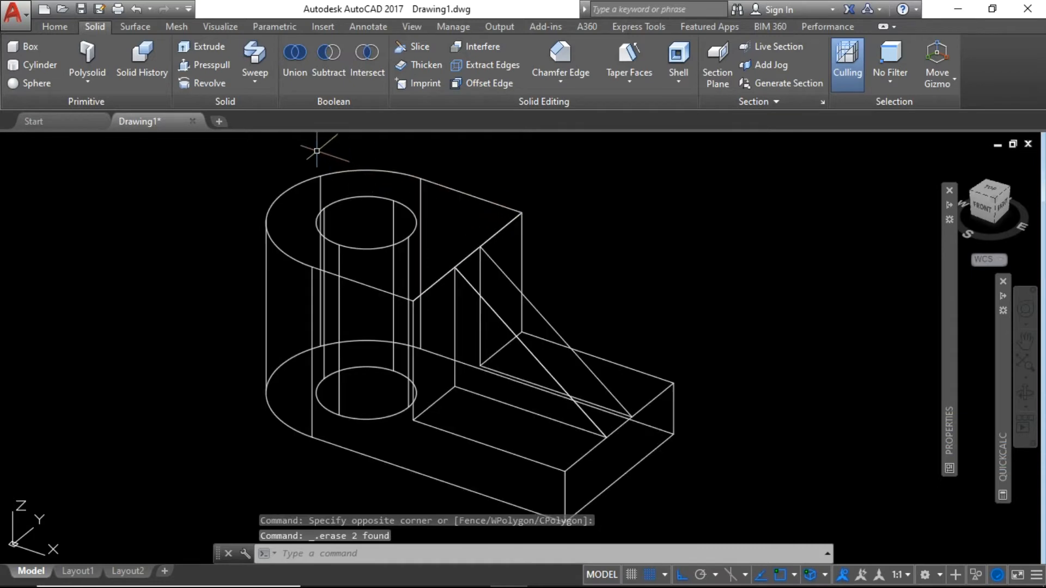
click(299, 144)
click(584, 319)
key(Delete)
scroll(467, 367, up, 3)
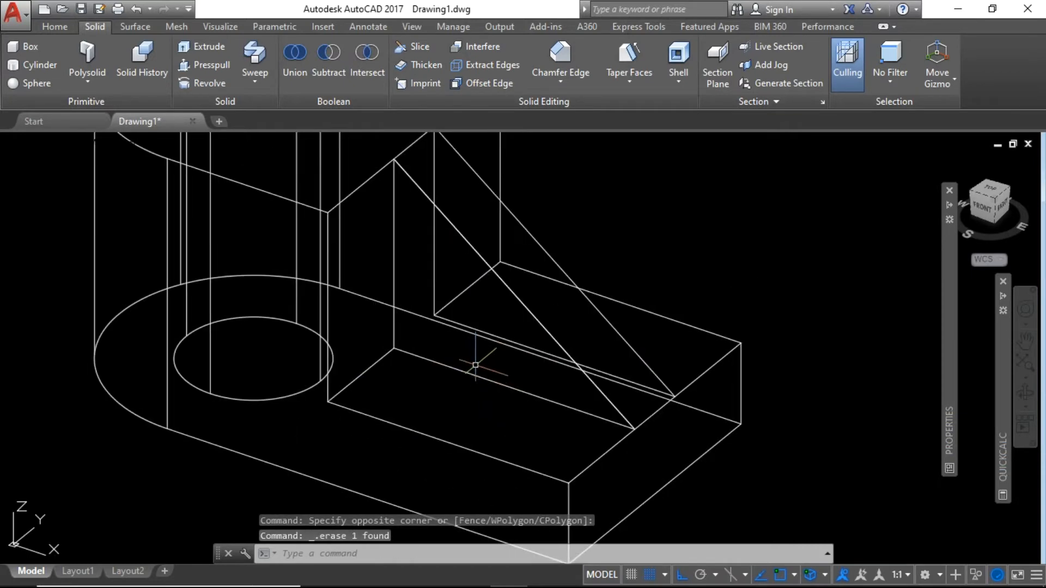
Show the model in the Conceptual visual style to examine the finished rib and cuts.
scroll(468, 398, down, 4)
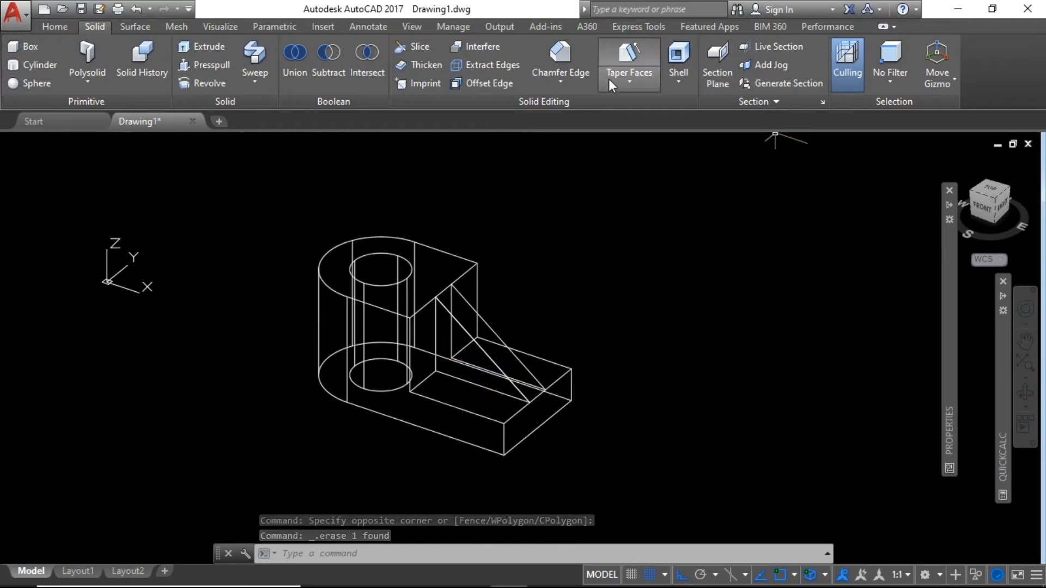
click(52, 27)
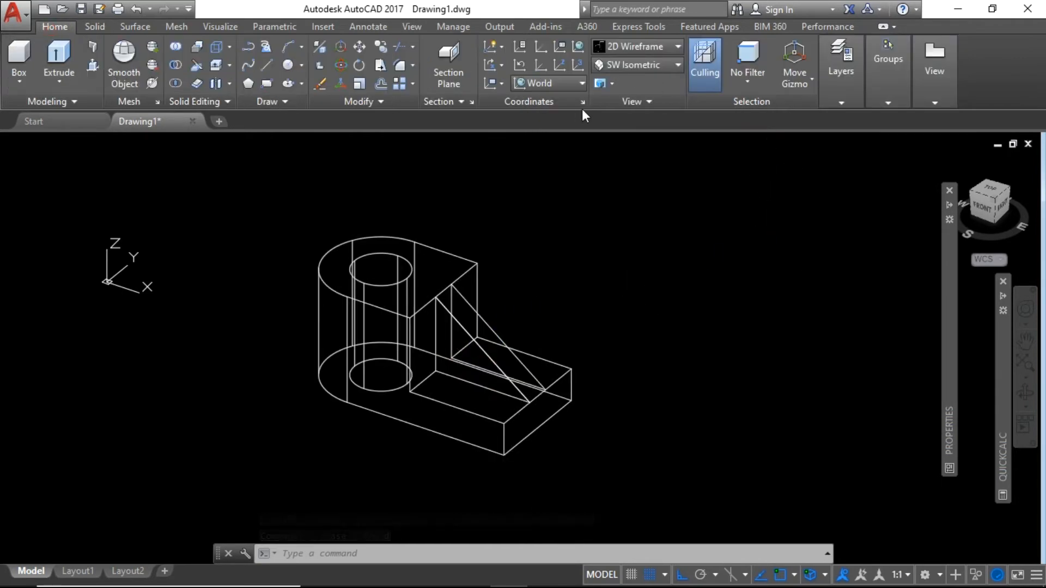
click(667, 47)
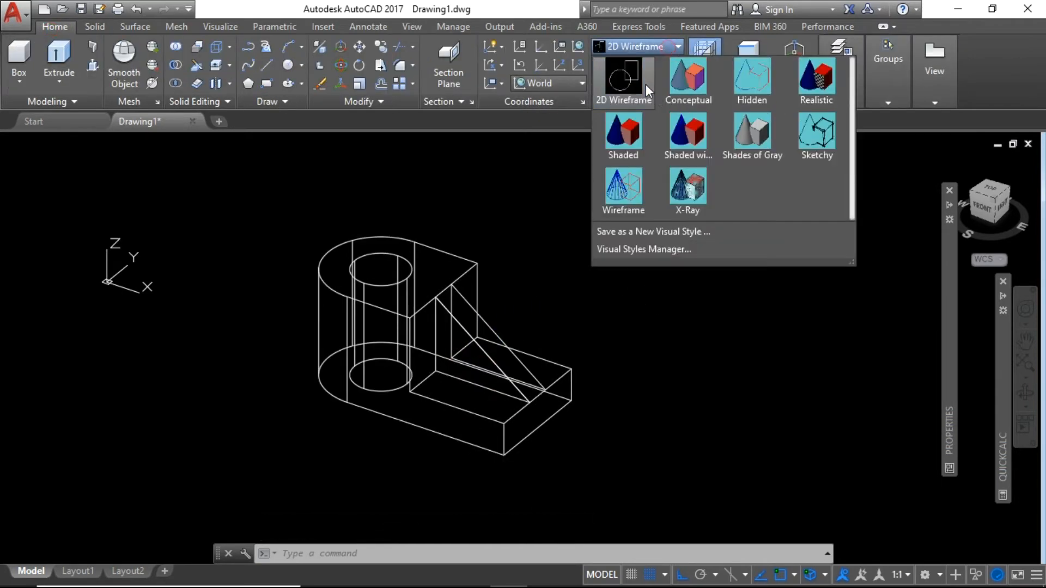
click(688, 81)
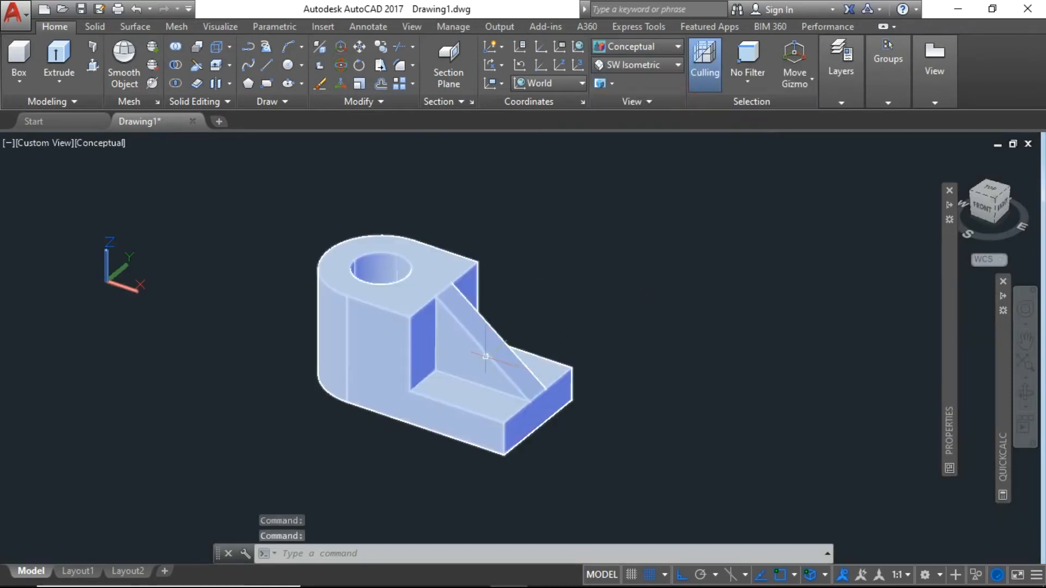
scroll(586, 433, down, 3)
scroll(583, 437, up, 2)
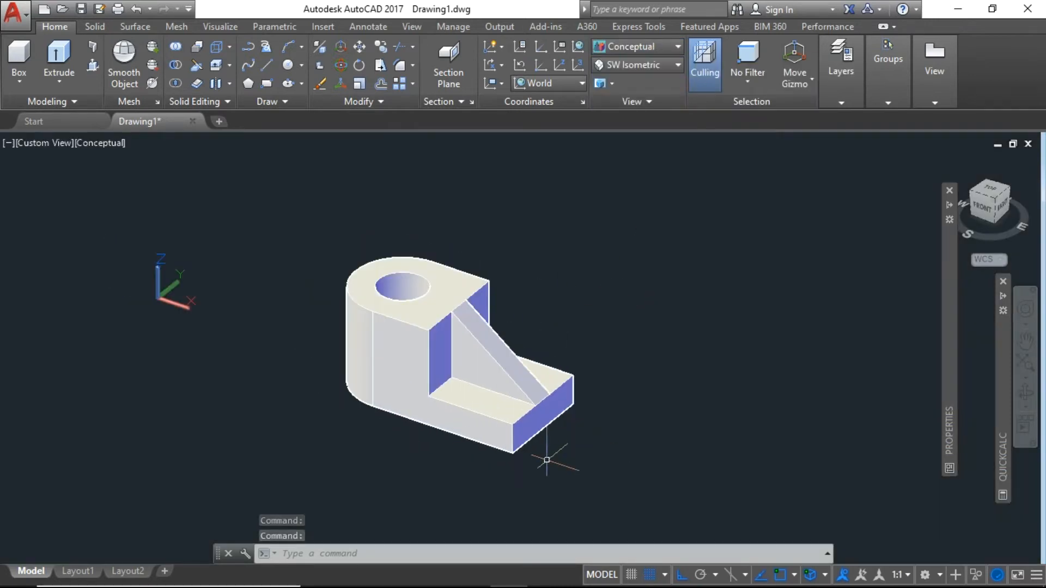
Check the corner chamfer dimensions at the base's end in the reference image, then return to the drawing.
click(471, 579)
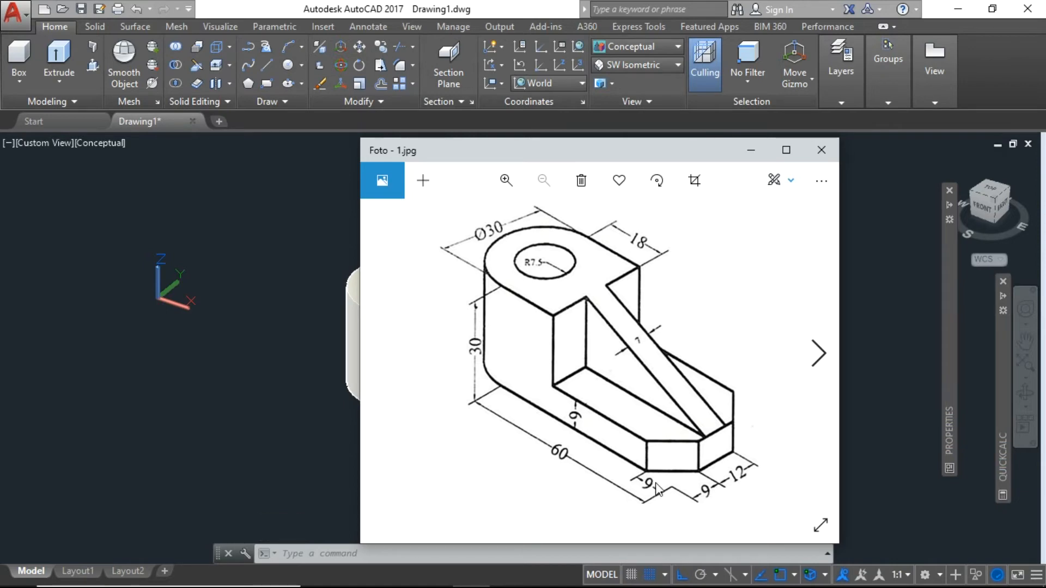
mouse_move(515, 583)
click(329, 449)
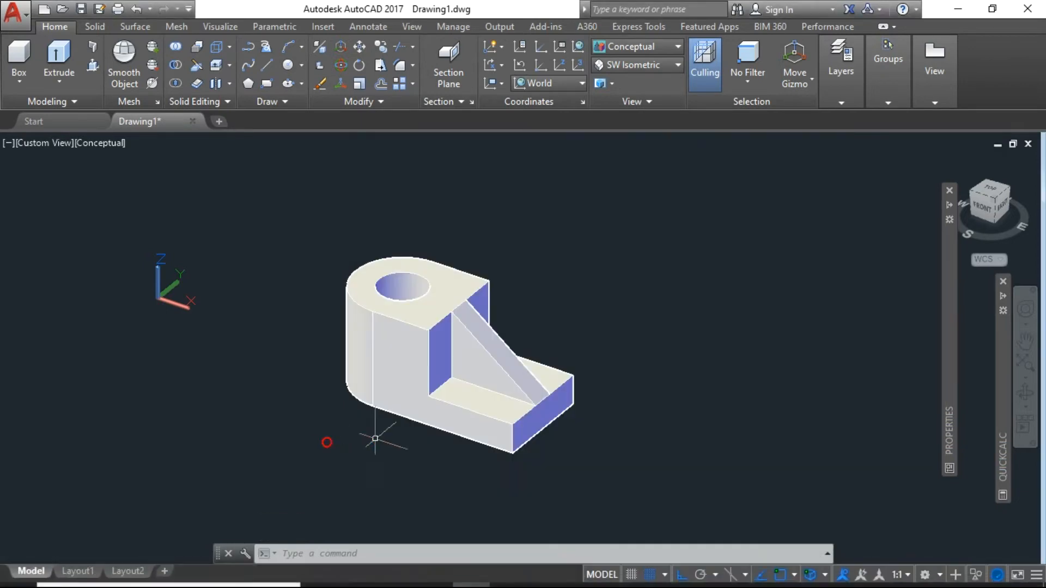
Set the visual style back to 2D Wireframe and orbit the model so the base's end corners face the viewer.
click(667, 47)
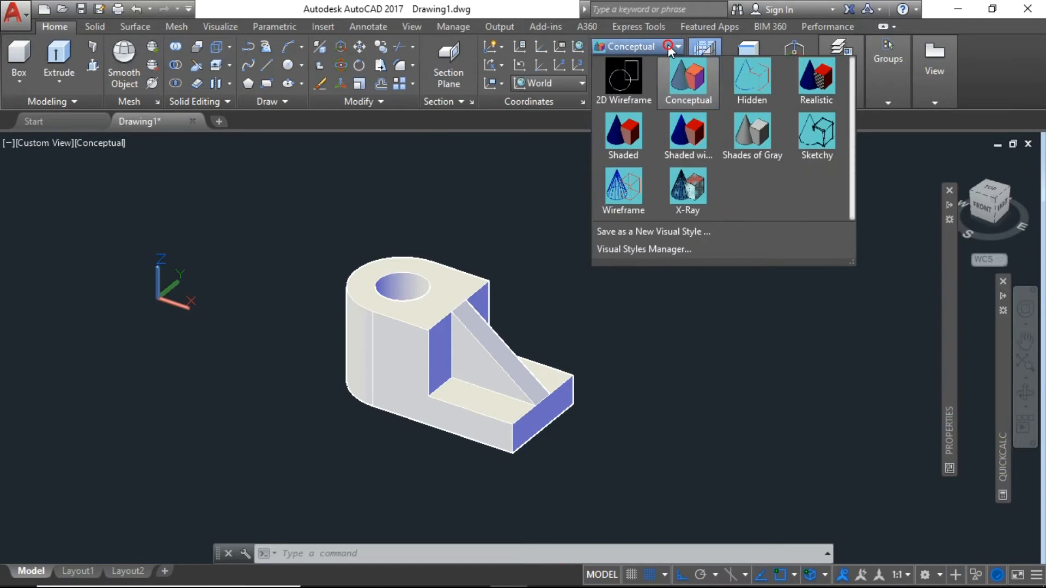
click(640, 69)
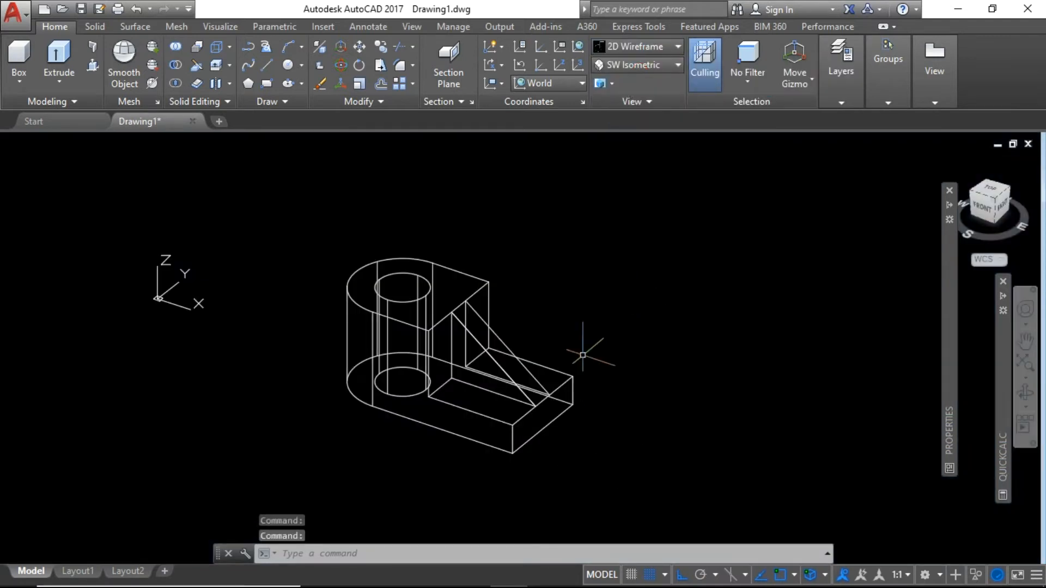
click(953, 157)
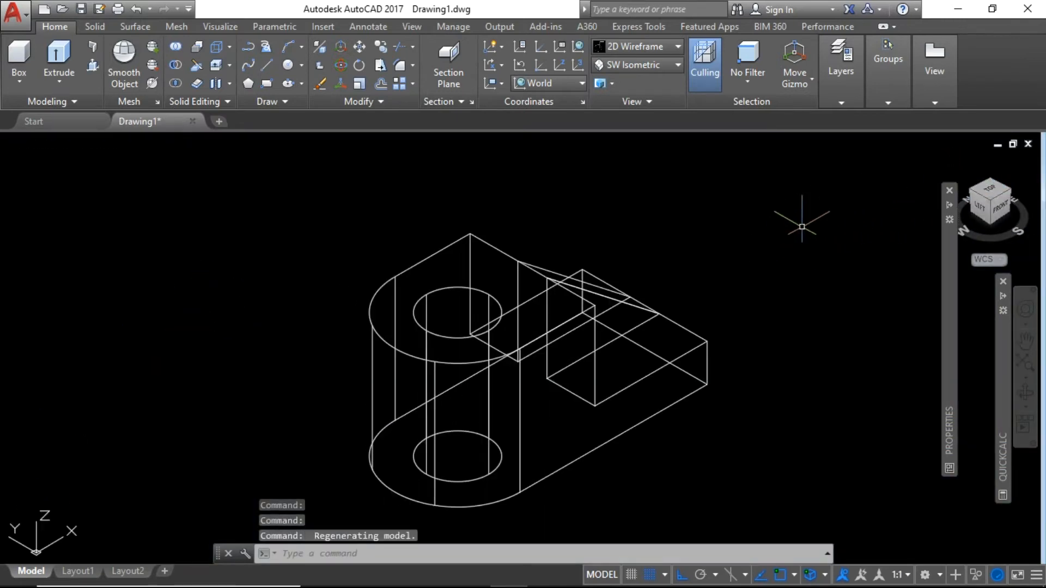
scroll(613, 267, down, 2)
scroll(602, 338, up, 5)
scroll(668, 360, down, 3)
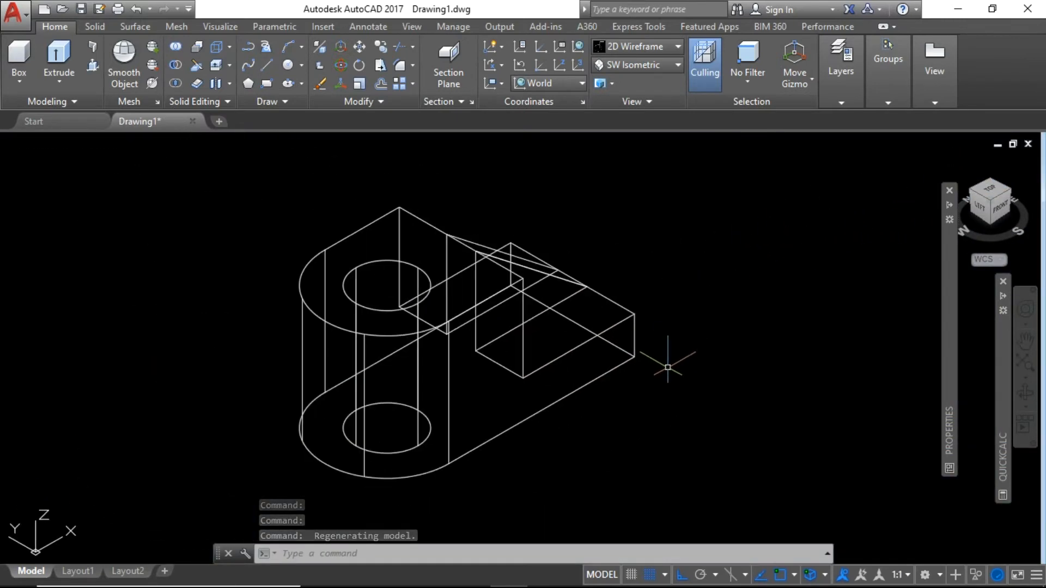
click(1014, 403)
drag(621, 381, 467, 378)
right_click(563, 318)
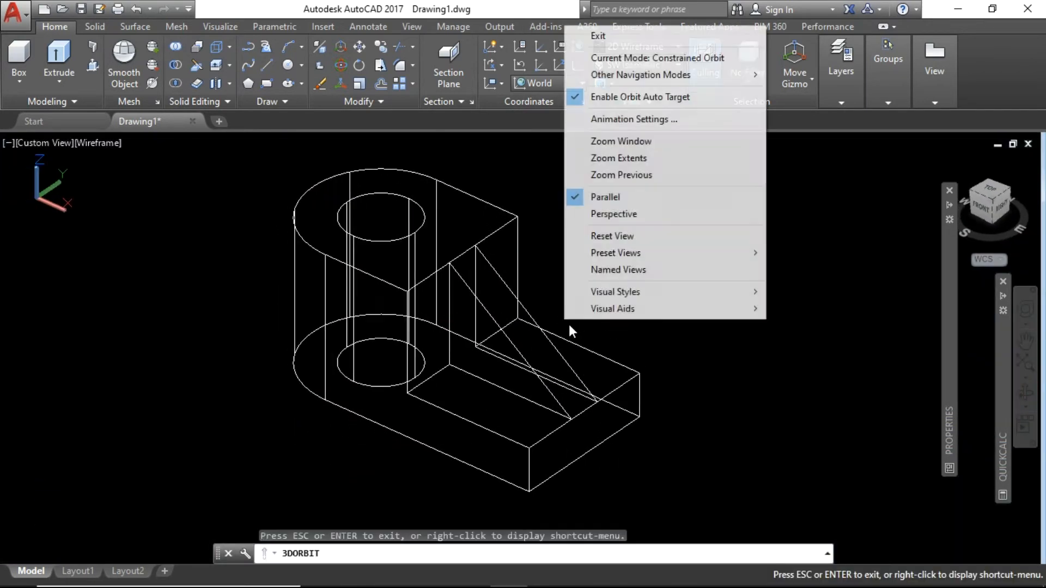
click(598, 34)
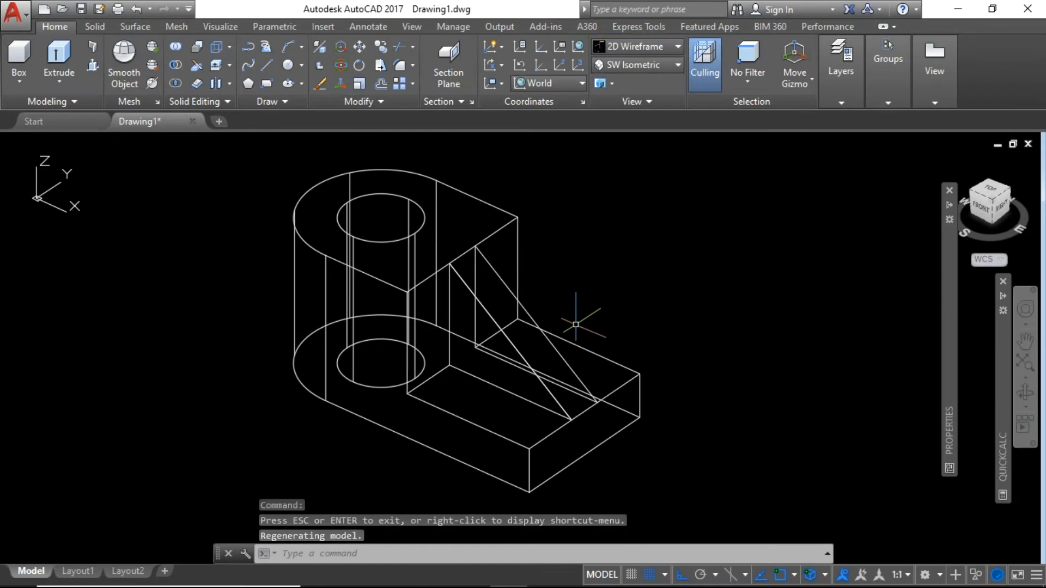
Begin an edge chamfer on the vertical edge at the nearest corner of the base's end.
click(96, 26)
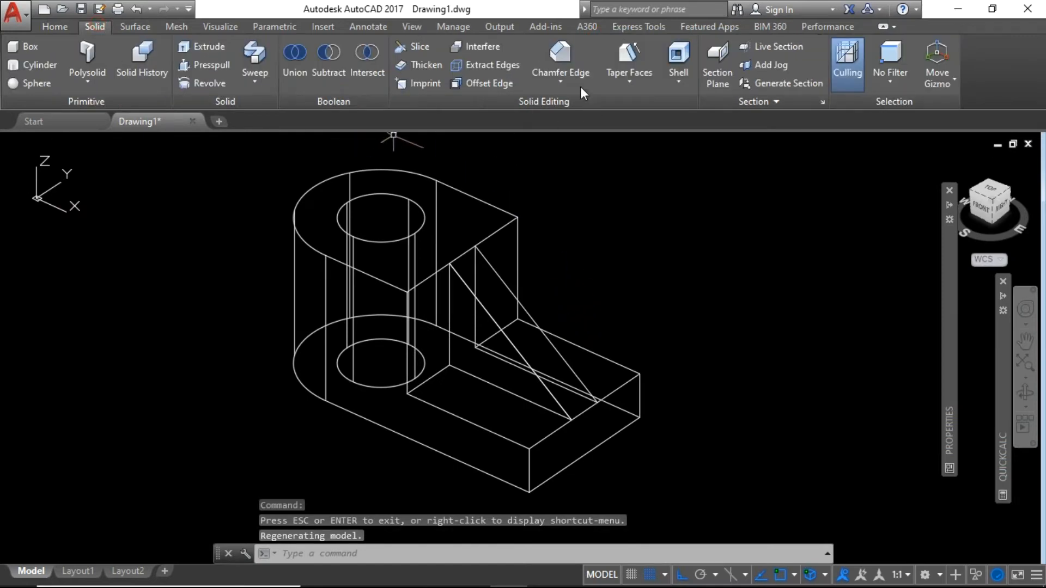
click(559, 54)
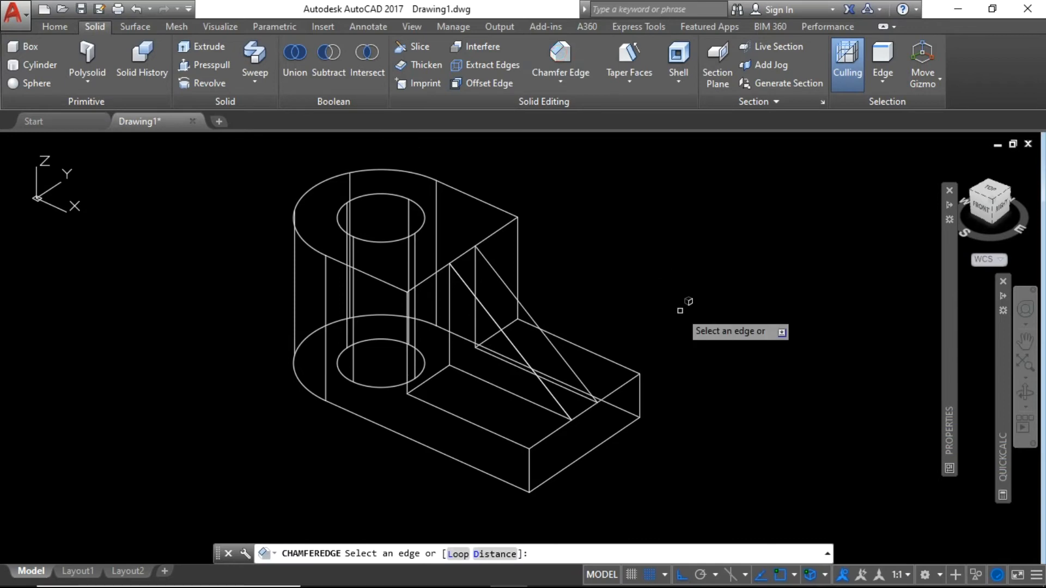
click(529, 465)
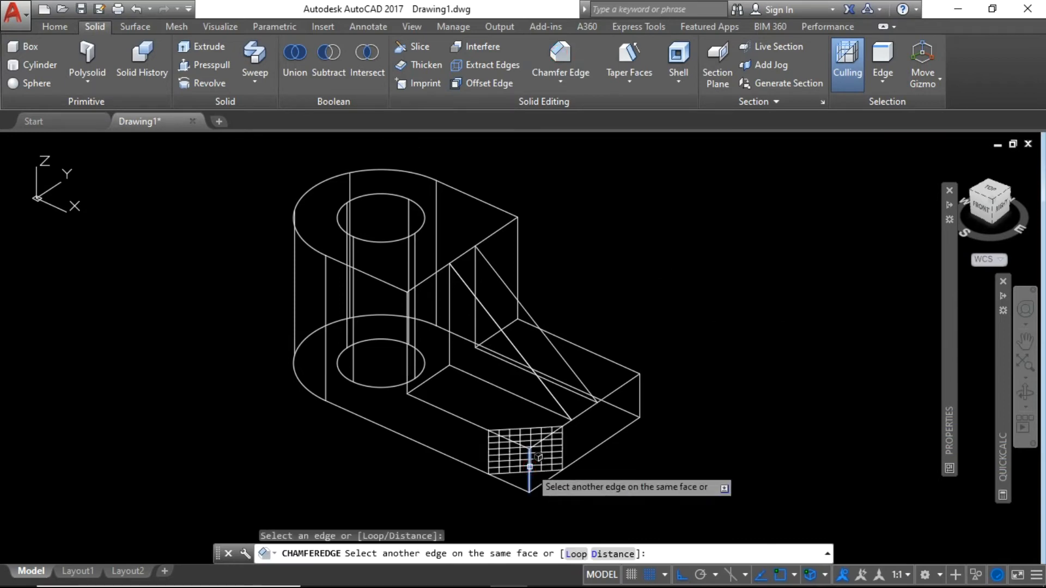
Set both chamfer distances to 3 for the selected corner edge.
click(601, 554)
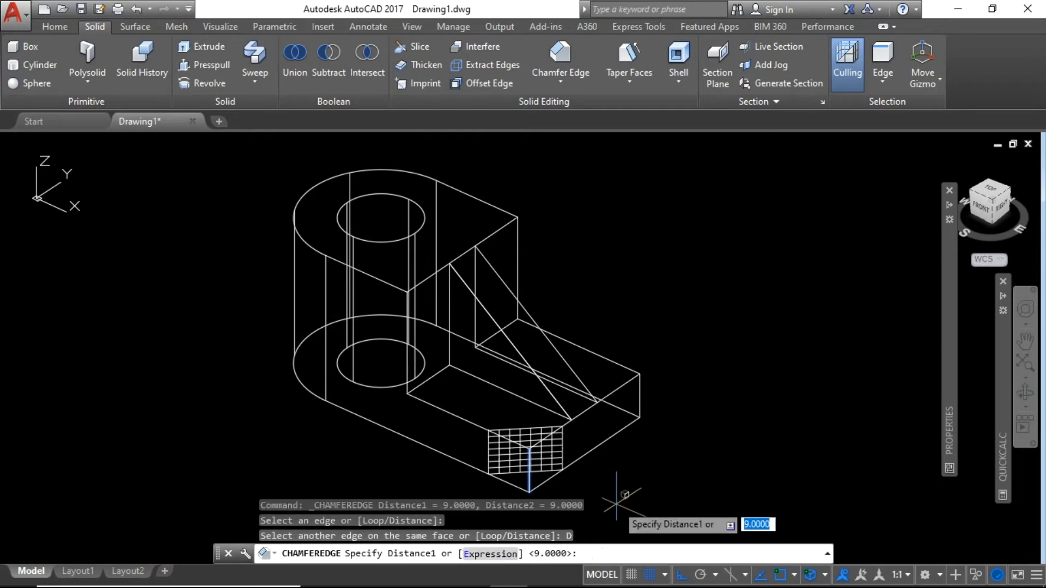
key(Return)
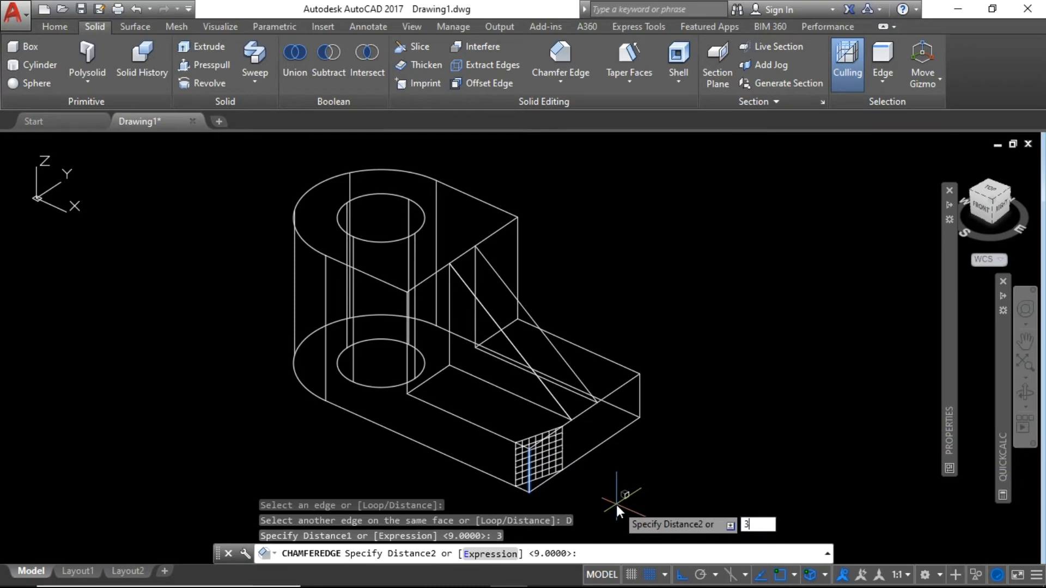
key(Return)
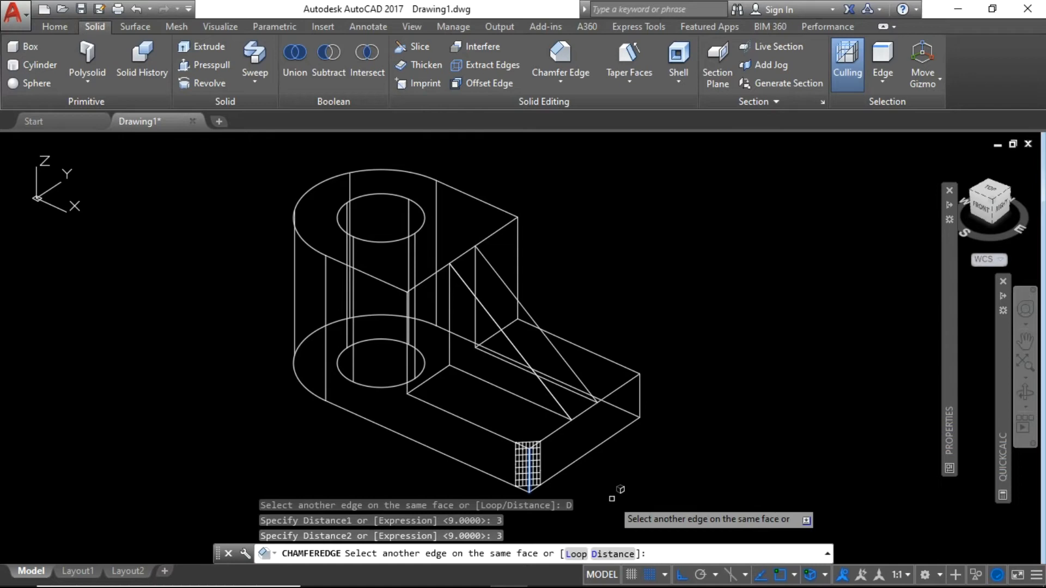
Change both chamfer distances for the selected corner edge to 9.
text(d)
key(Return)
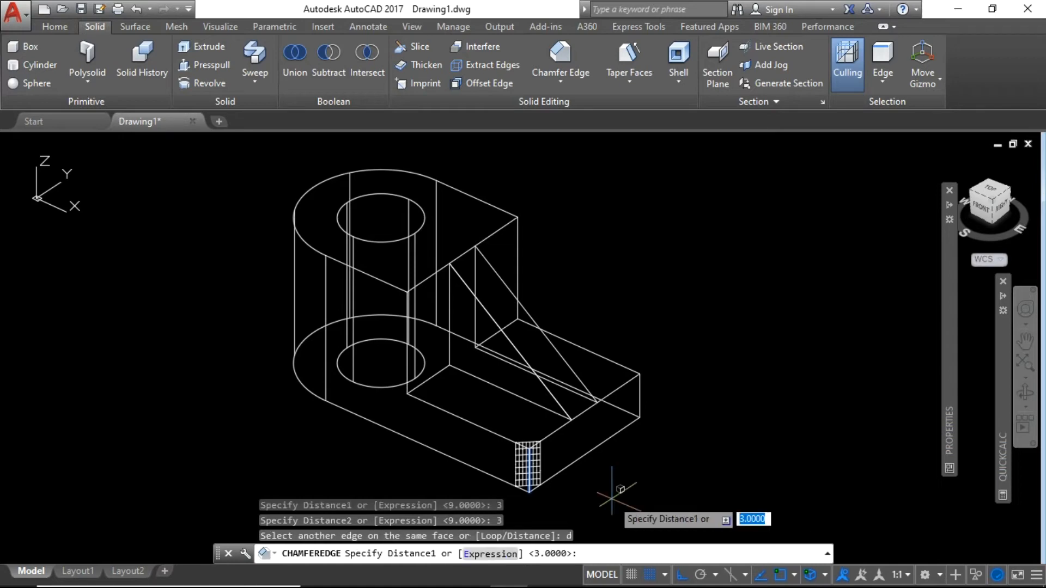
text(9)
key(Return)
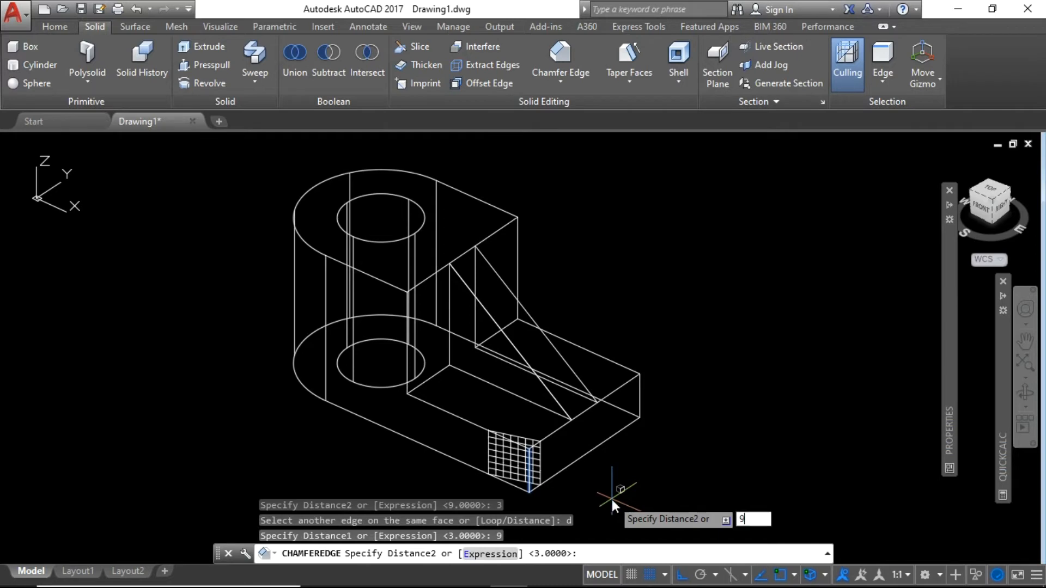
key(Return)
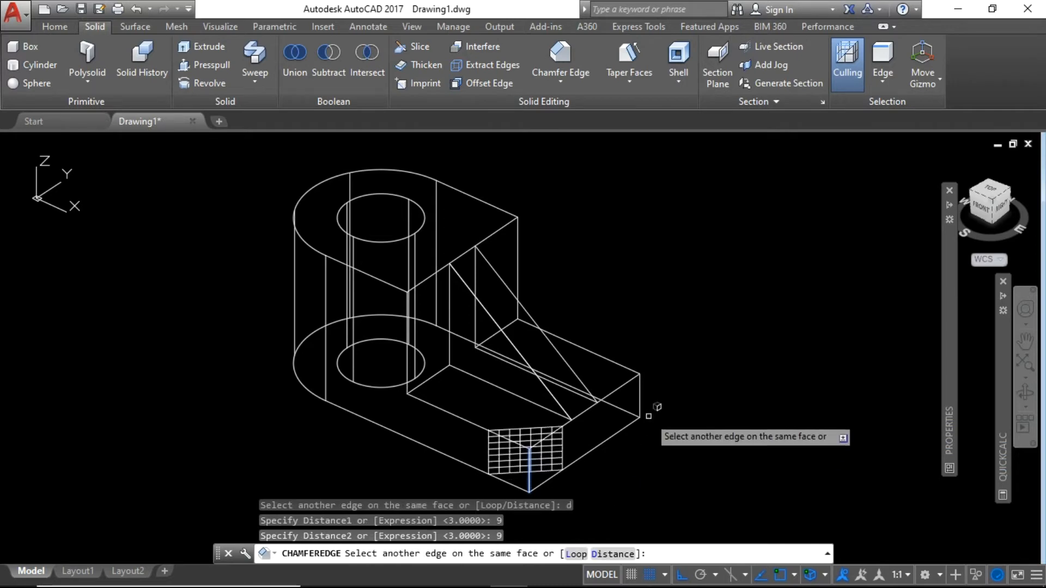
Add the other vertical corner edge of the base's end face to the selection and apply the chamfer to both corners.
click(640, 396)
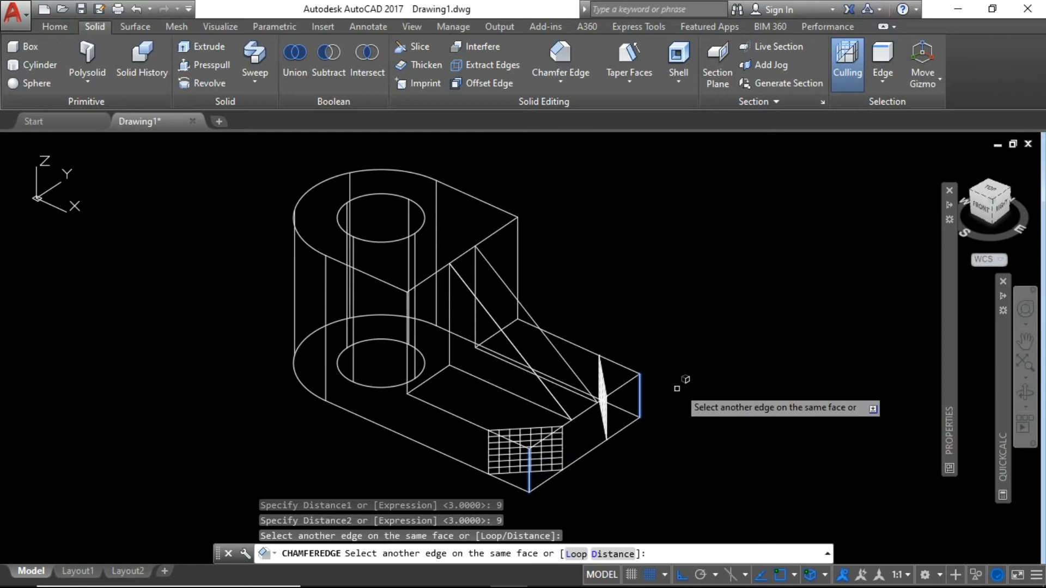
key(Return)
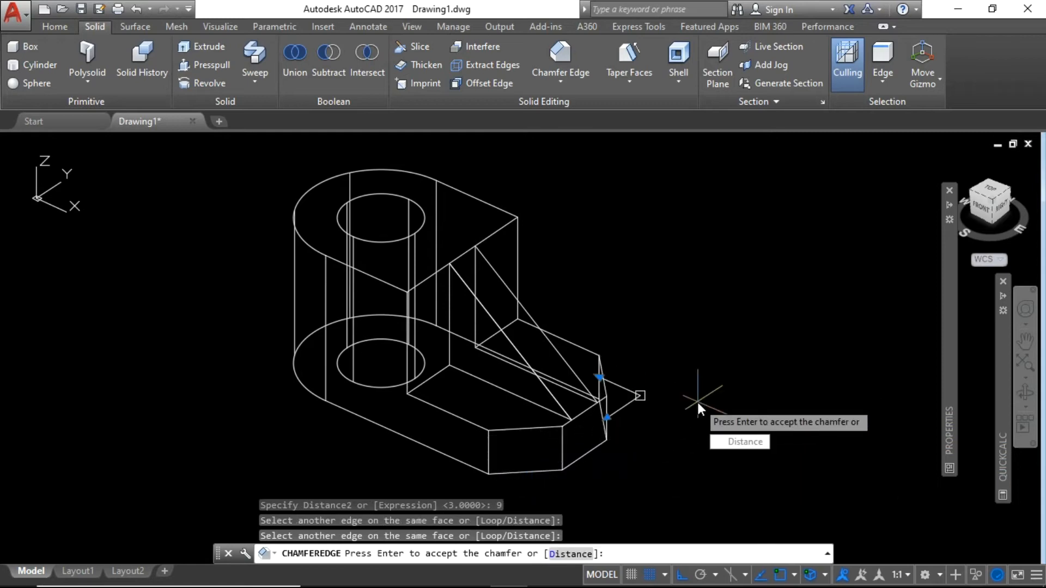
key(Return)
Compare the chamfered bracket with the dimensioned reference image 1.jpg, then return to the drawing.
scroll(670, 367, down, 3)
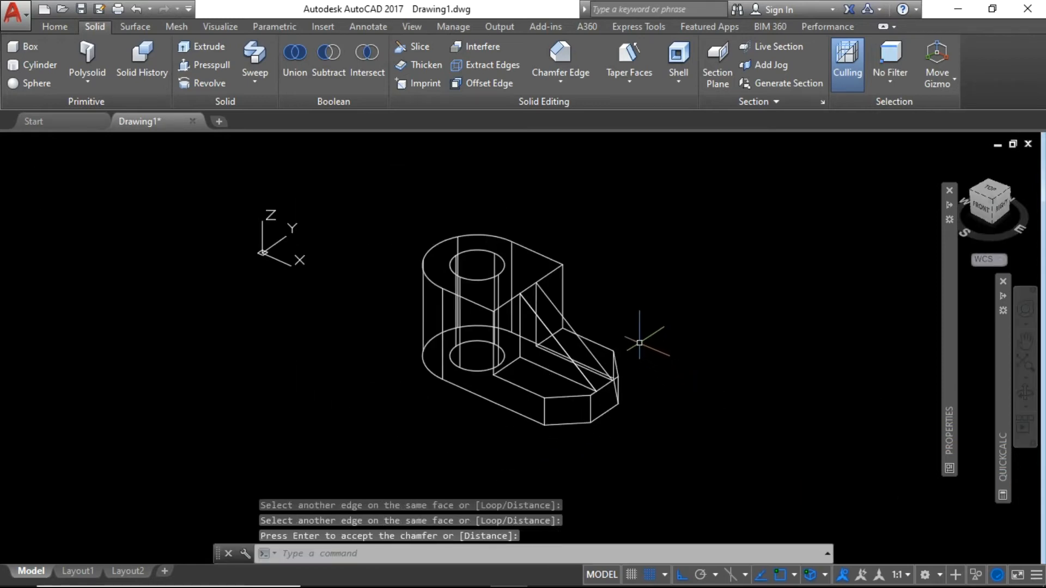
scroll(635, 376, up, 6)
scroll(539, 351, down, 4)
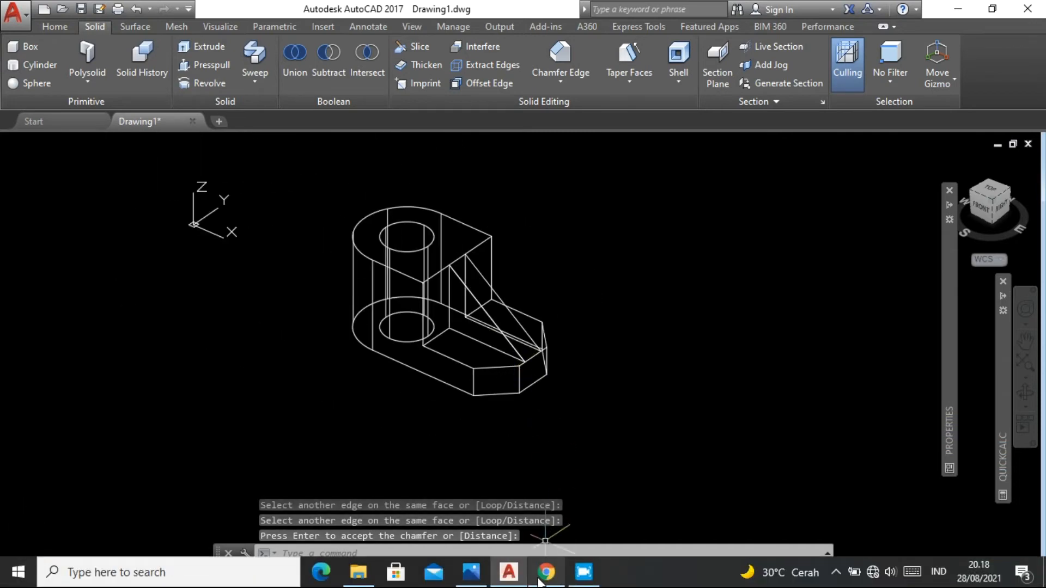
click(471, 572)
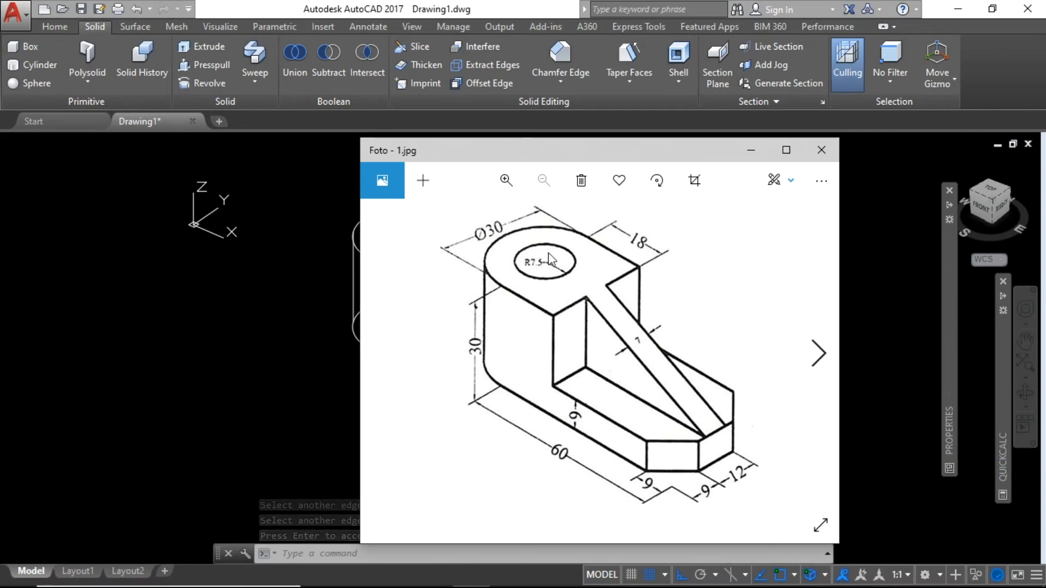
mouse_move(490, 583)
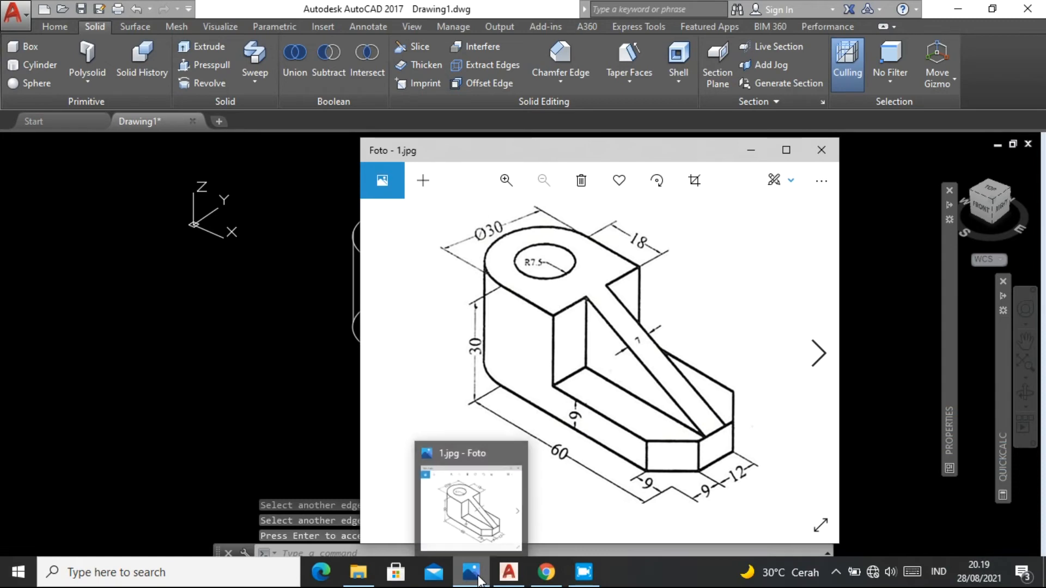
click(478, 579)
scroll(463, 366, down, 2)
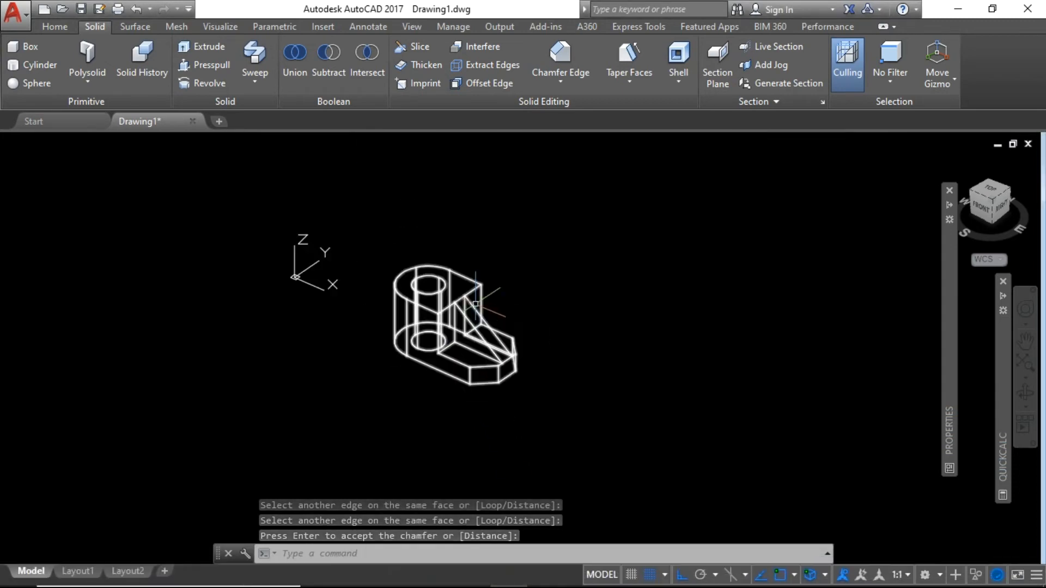
scroll(476, 303, up, 4)
scroll(476, 303, down, 2)
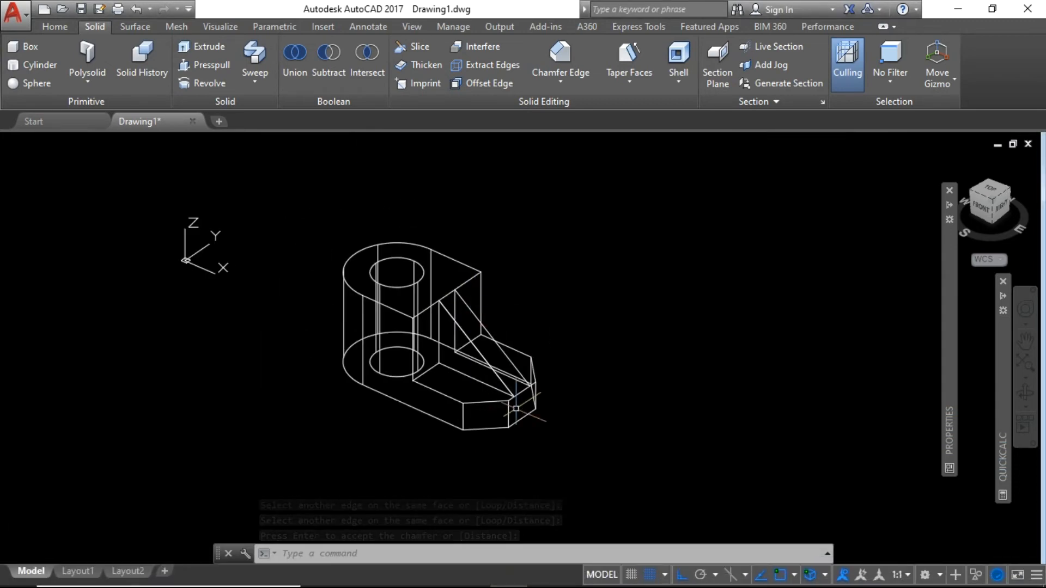
Set the visual style of the model view to Conceptual.
click(59, 27)
click(679, 46)
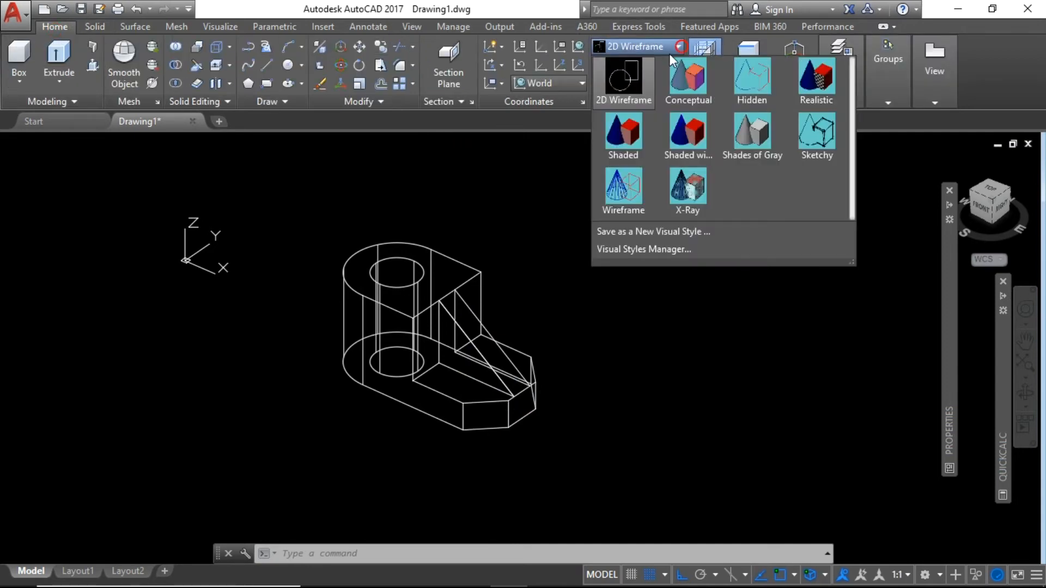
click(689, 83)
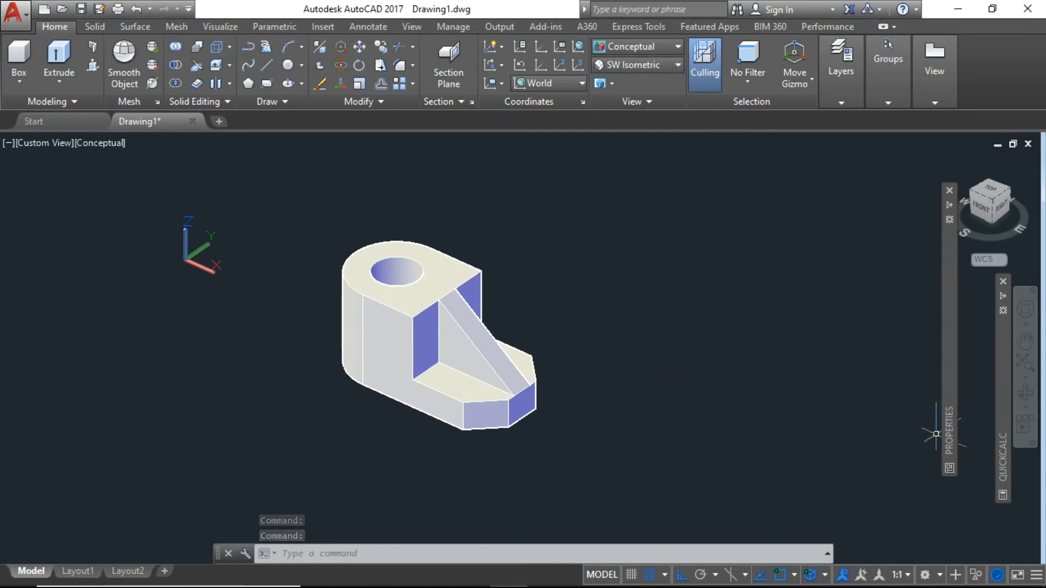
Inspect the shaded bracket from different angles with the constrained Orbit, then exit the orbit mode.
click(1024, 393)
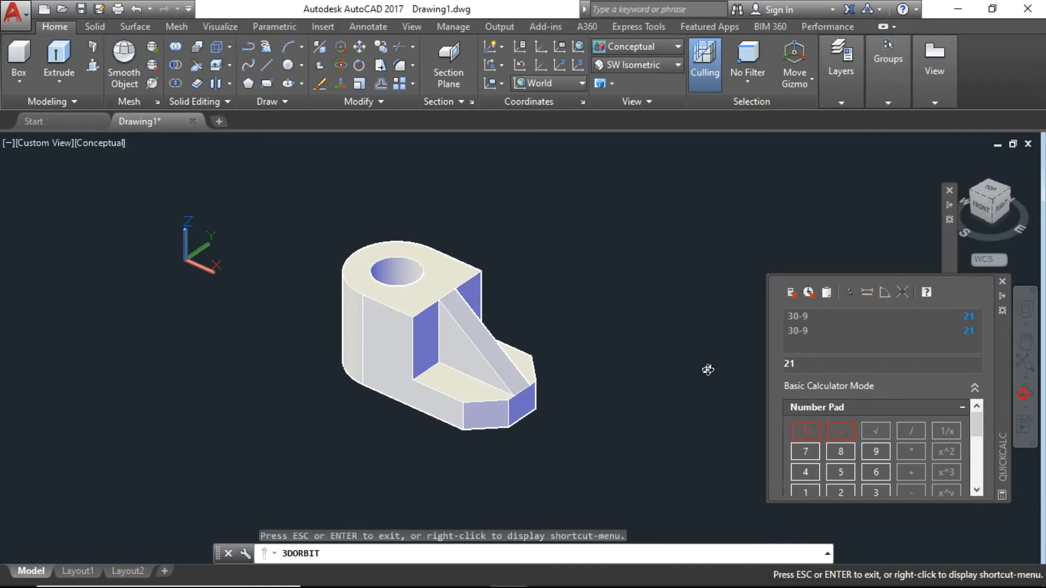
mouse_move(577, 330)
mouse_down()
mouse_move(435, 327)
mouse_move(362, 289)
mouse_move(386, 194)
mouse_move(485, 326)
mouse_move(570, 326)
mouse_move(589, 341)
mouse_move(577, 334)
mouse_move(600, 327)
mouse_move(585, 327)
mouse_up()
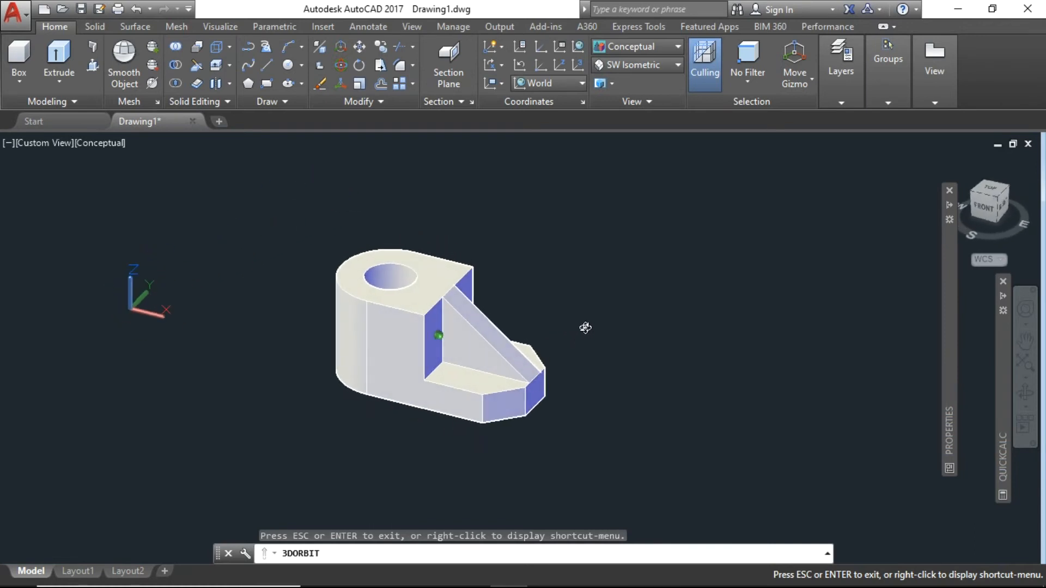
right_click(484, 342)
click(514, 56)
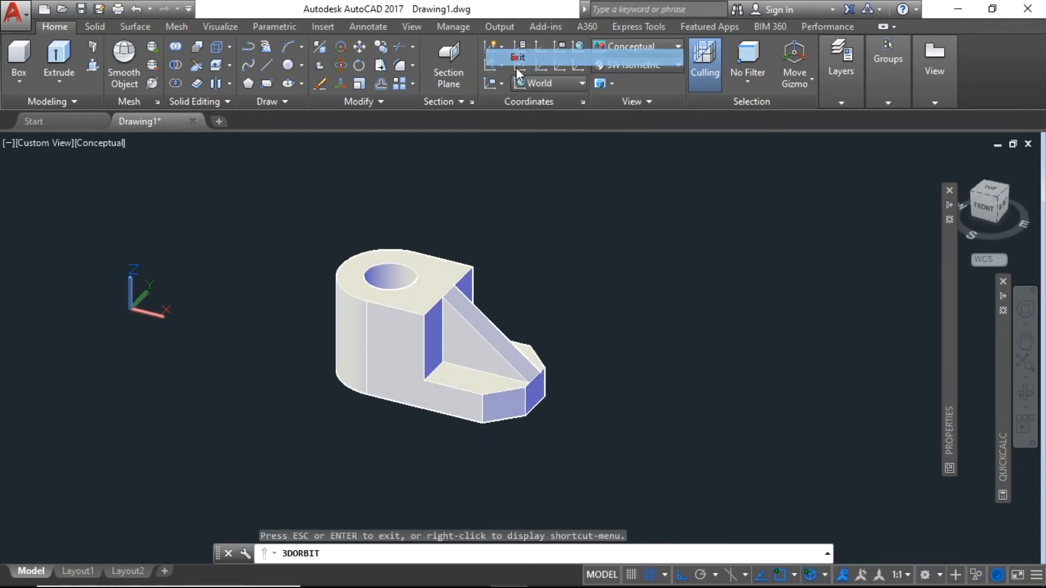
Rotate the bracket with Free Orbit to inspect its front side, then exit the orbit mode.
click(1026, 408)
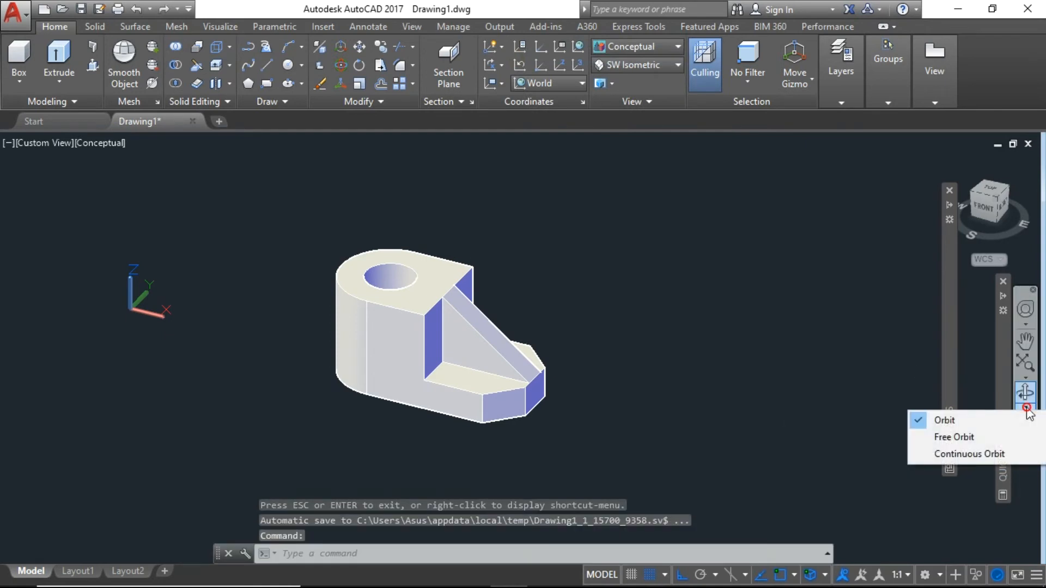
click(954, 438)
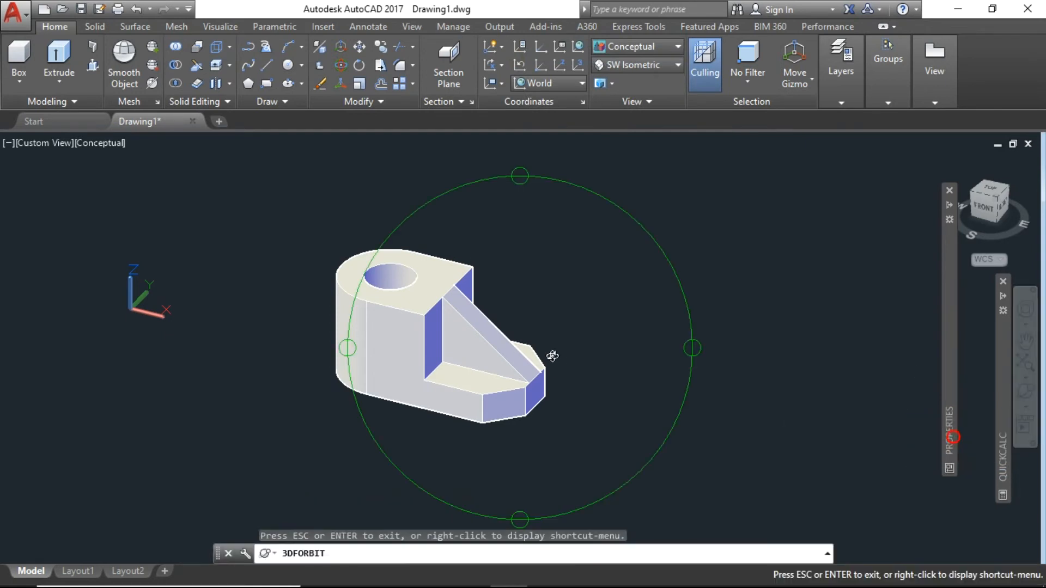
drag(495, 338, 532, 329)
right_click(551, 322)
click(588, 37)
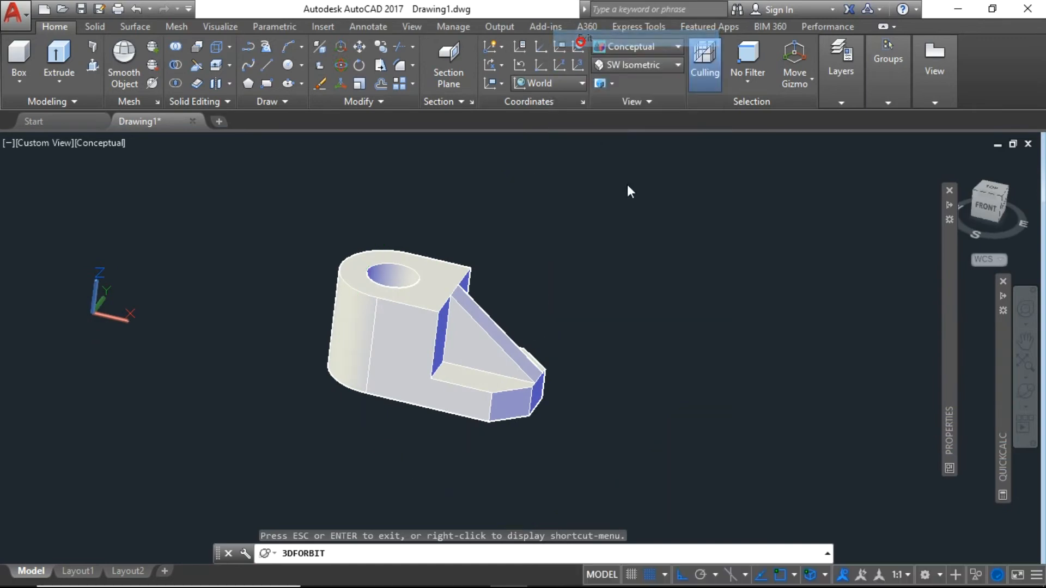
Spin the bracket with Continuous Orbit to inspect it from all sides, then exit the orbit mode.
click(1027, 407)
click(957, 453)
drag(460, 404, 447, 383)
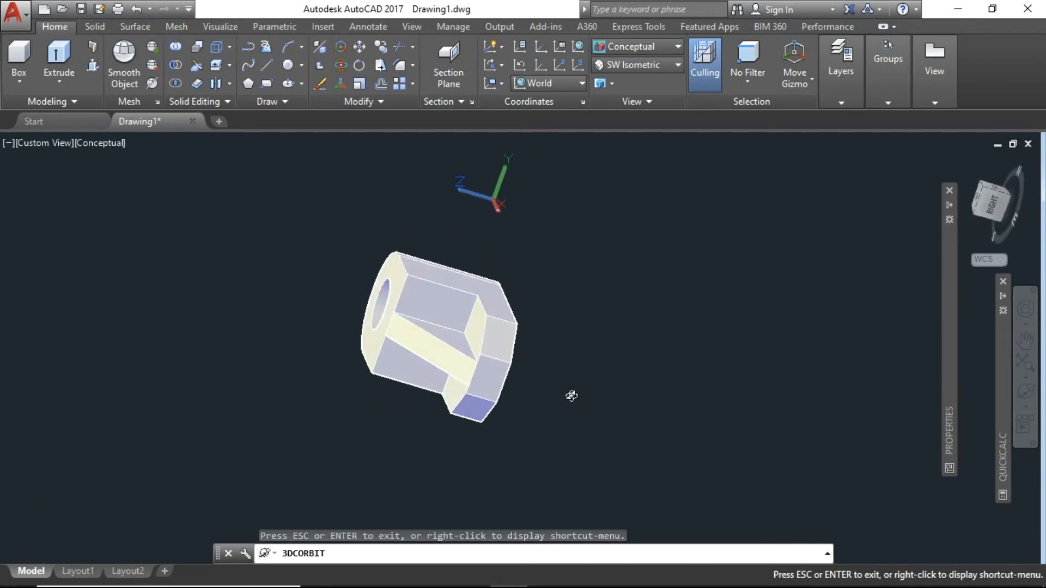
right_click(571, 394)
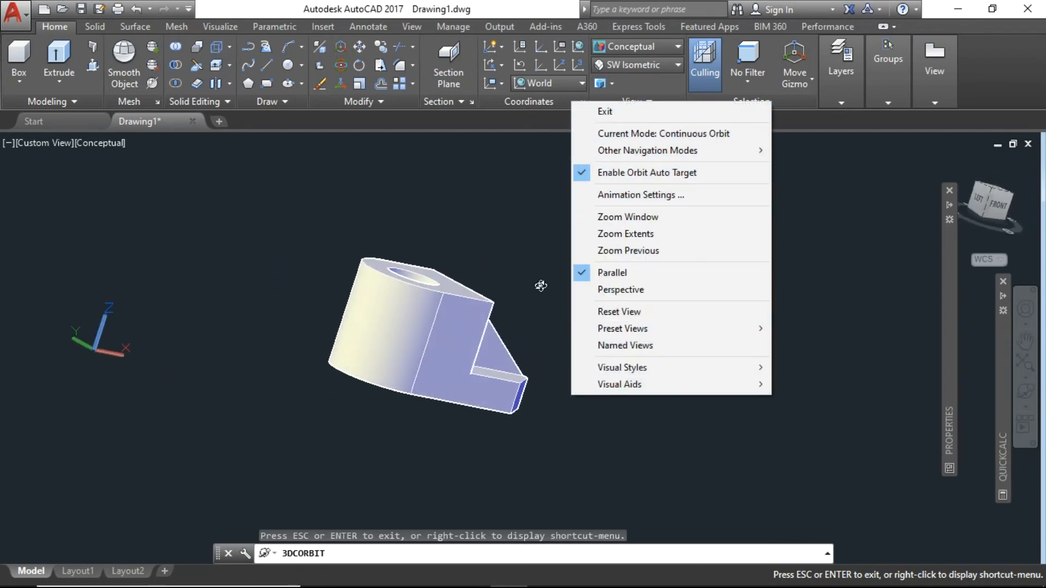
right_click(567, 438)
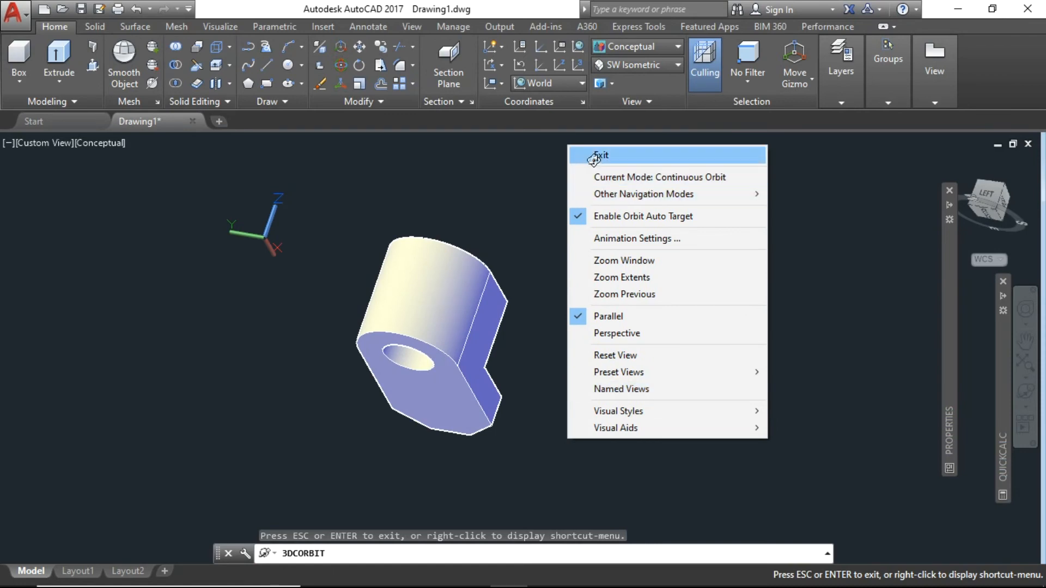
click(598, 156)
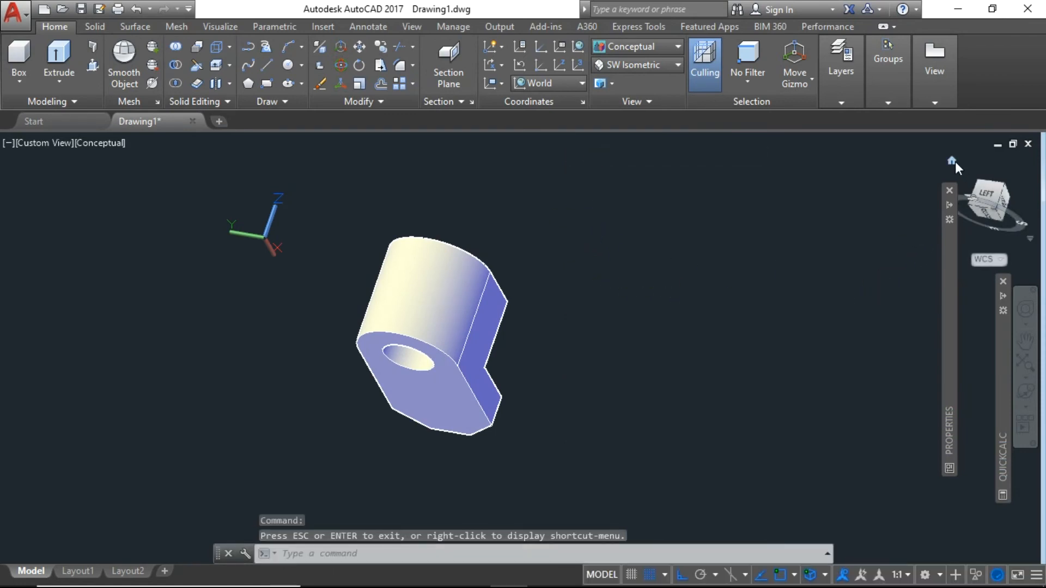
Restore the home view and orbit the bracket so the rib and the base's chamfered end face the viewer.
click(952, 161)
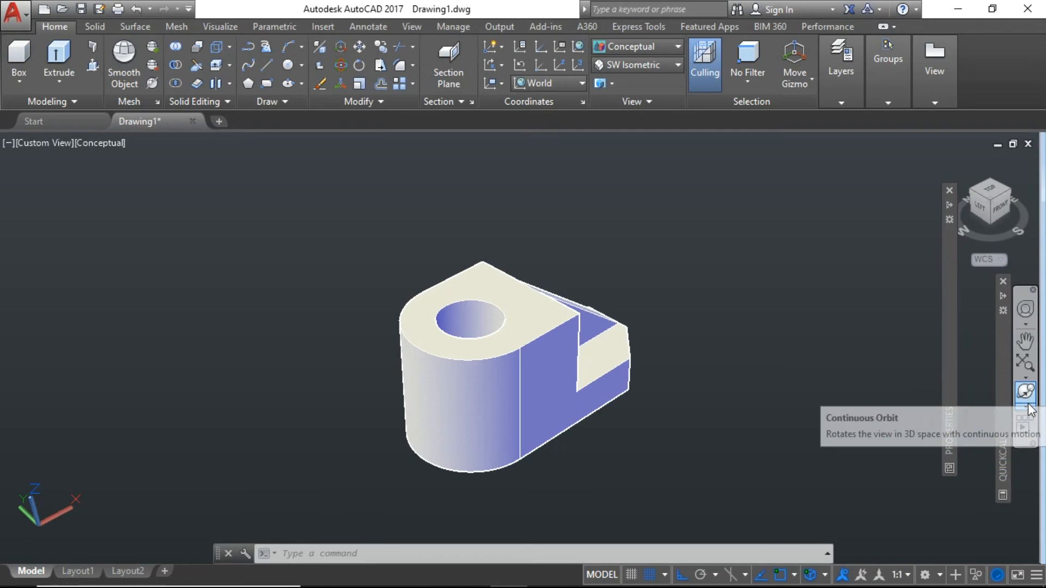
click(1026, 407)
click(944, 420)
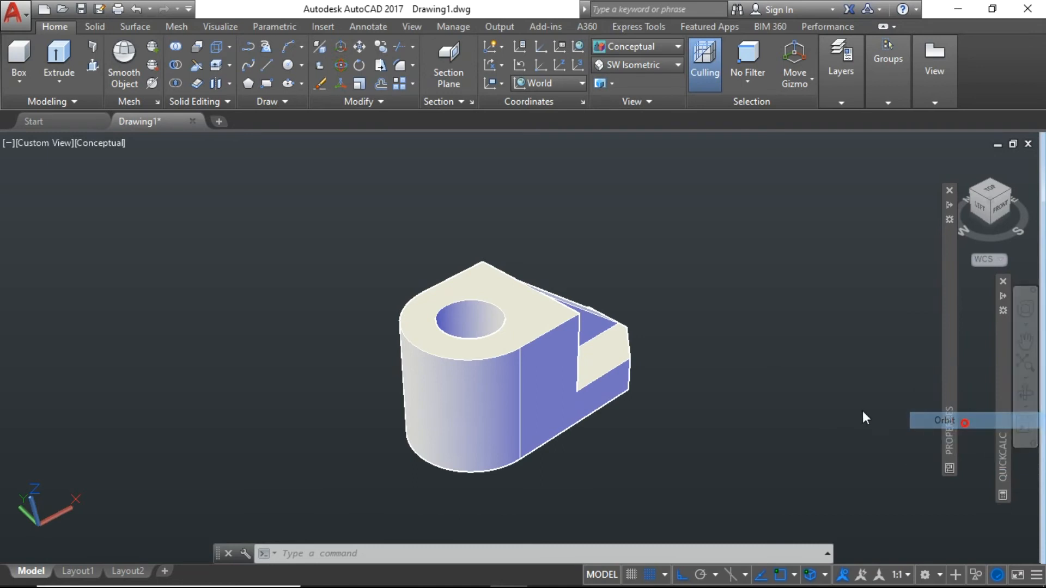
mouse_move(620, 396)
mouse_down()
mouse_move(550, 409)
mouse_move(451, 392)
mouse_move(549, 394)
mouse_move(560, 371)
mouse_up()
right_click(560, 371)
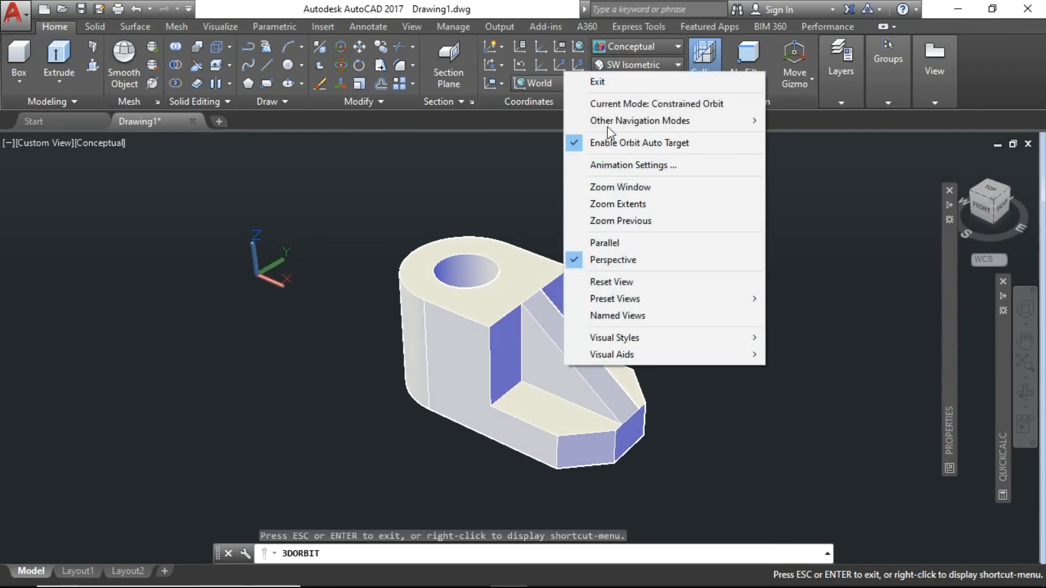
click(589, 83)
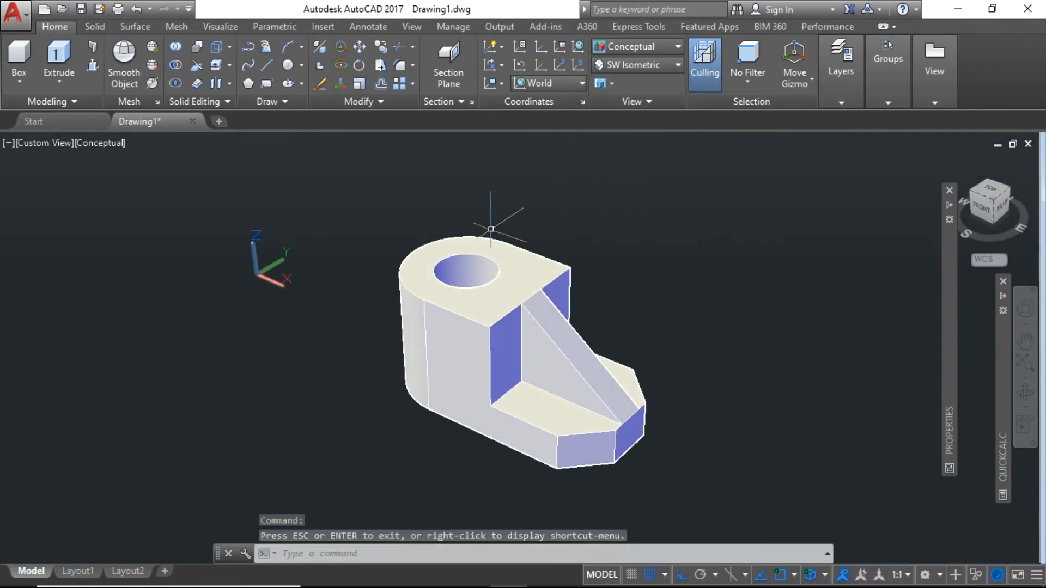
Apply the Glossy - Gold material from the Autodesk Library's Metallic Paint category to the bracket.
click(224, 25)
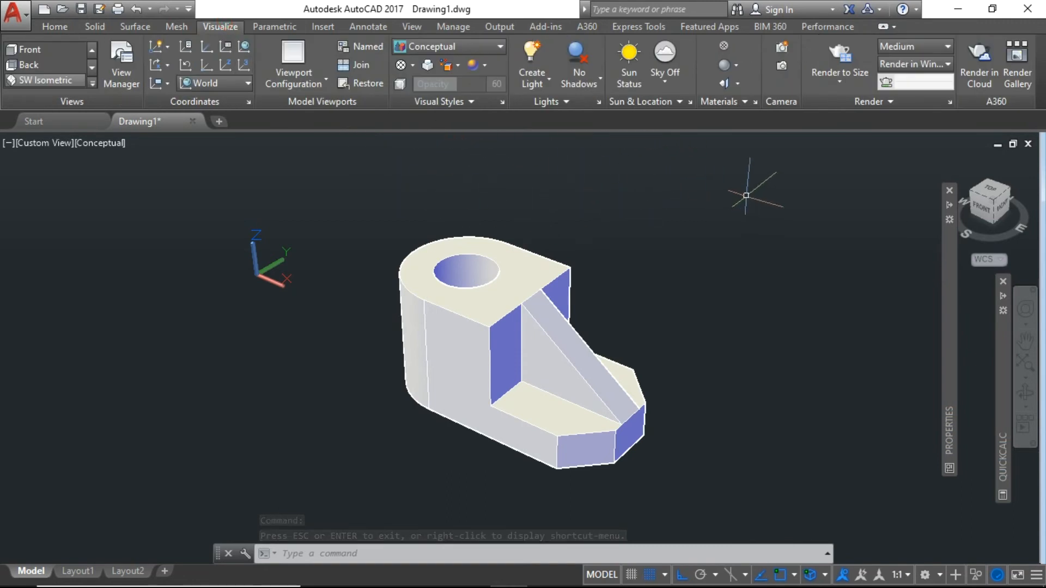
click(730, 45)
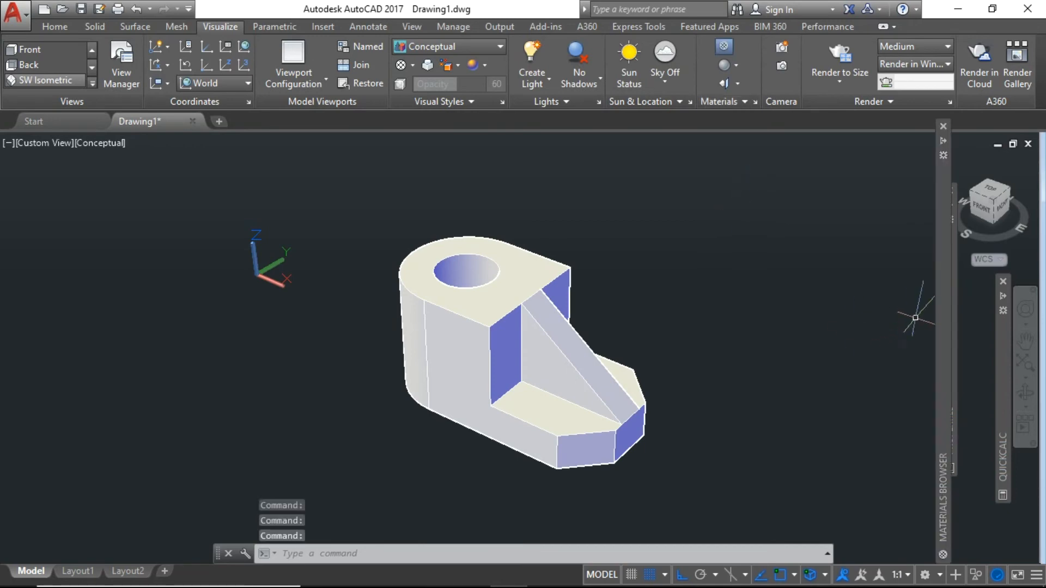
mouse_move(946, 310)
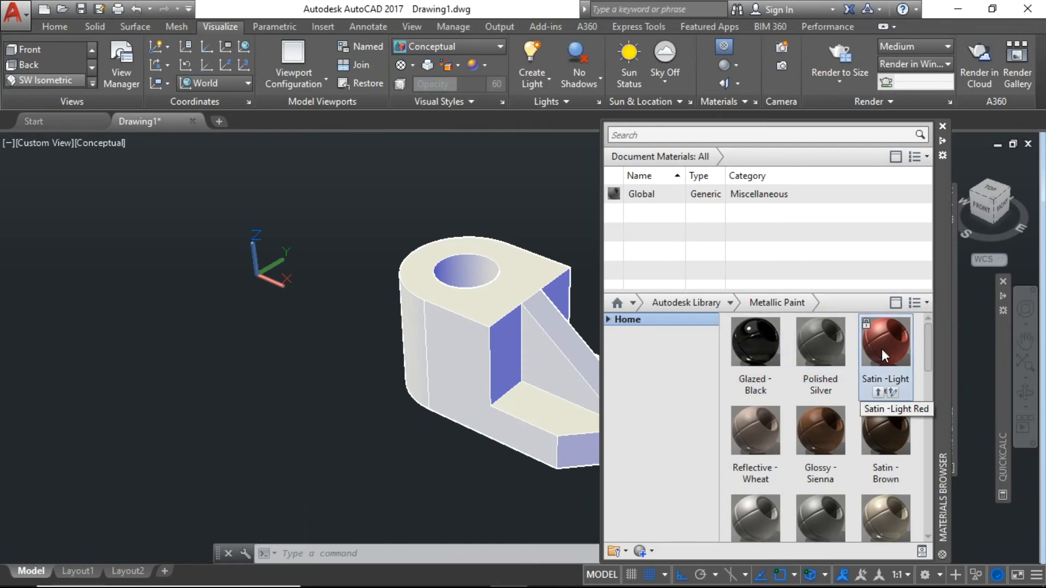
scroll(881, 348, down, 3)
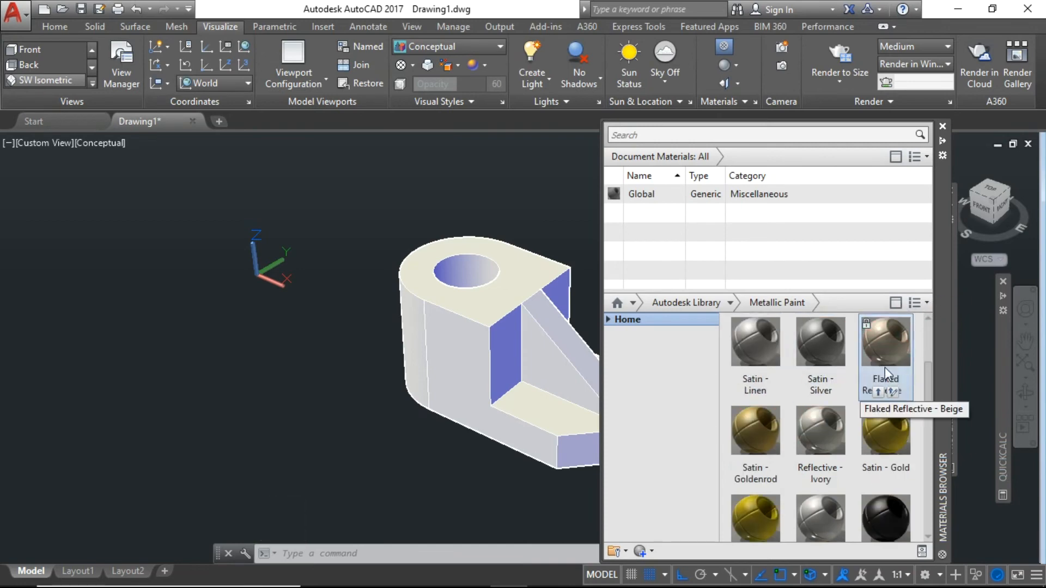
scroll(774, 480, down, 1)
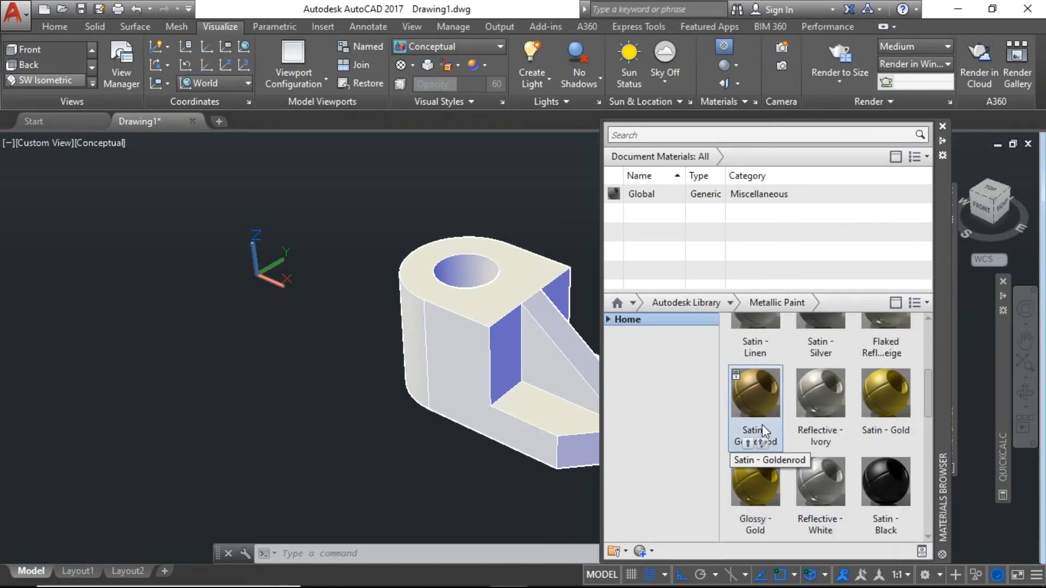
drag(751, 487, 527, 318)
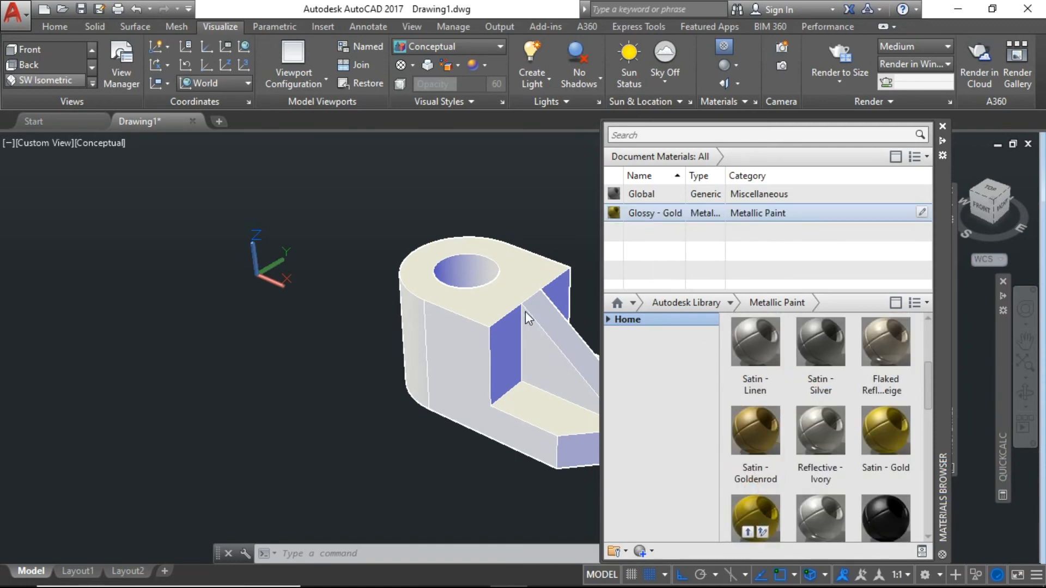
mouse_move(939, 239)
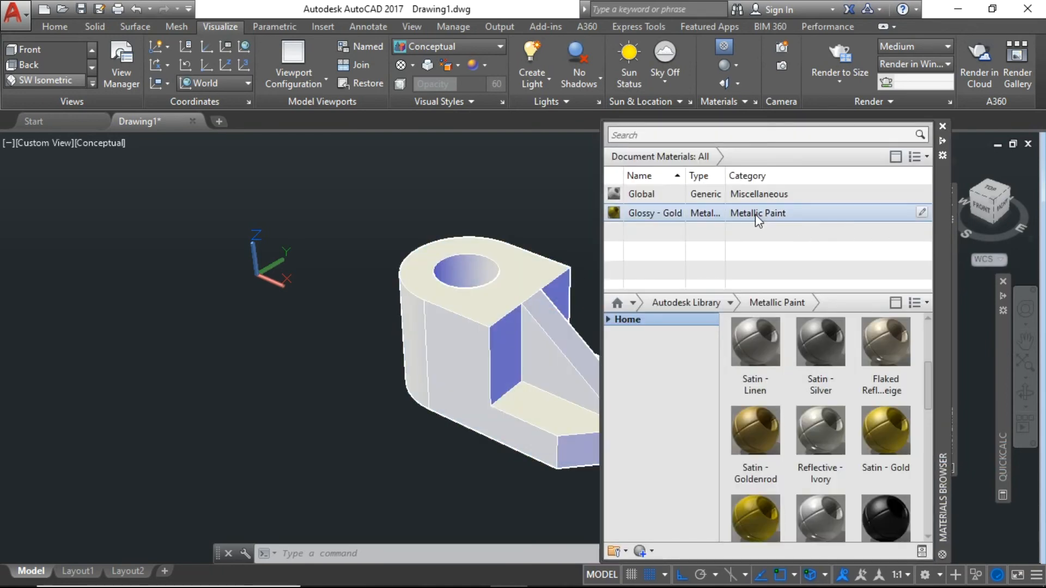
drag(621, 214, 561, 223)
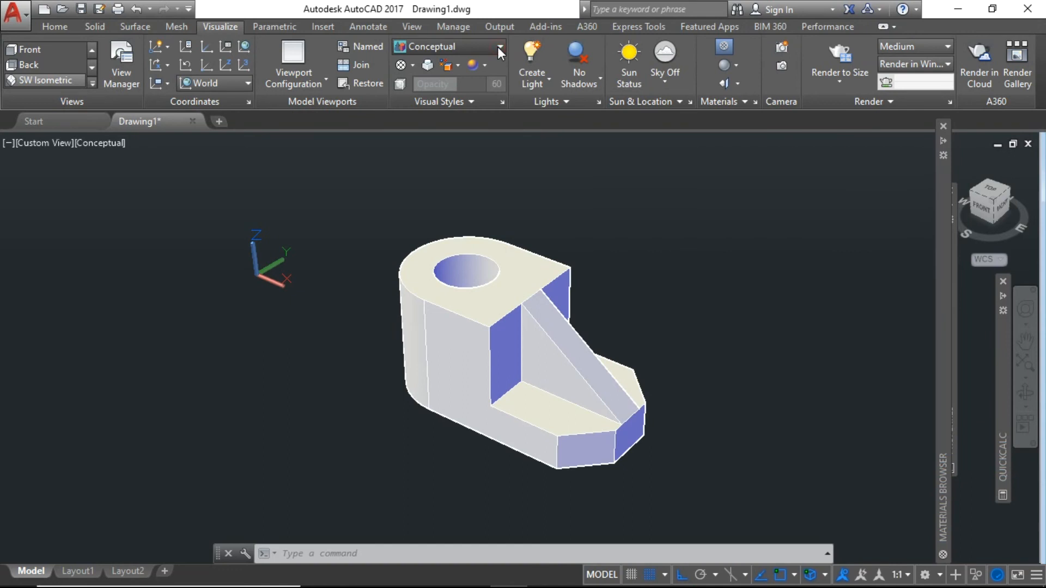
Set the visual style to Realistic and erase the stray line along the rib's sloped edge.
click(498, 46)
click(608, 87)
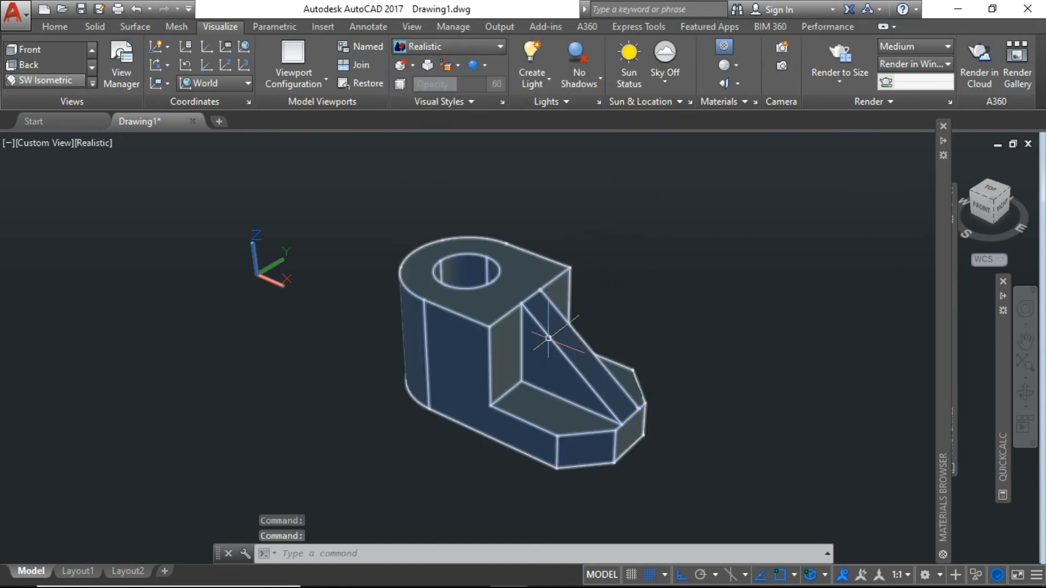
click(488, 205)
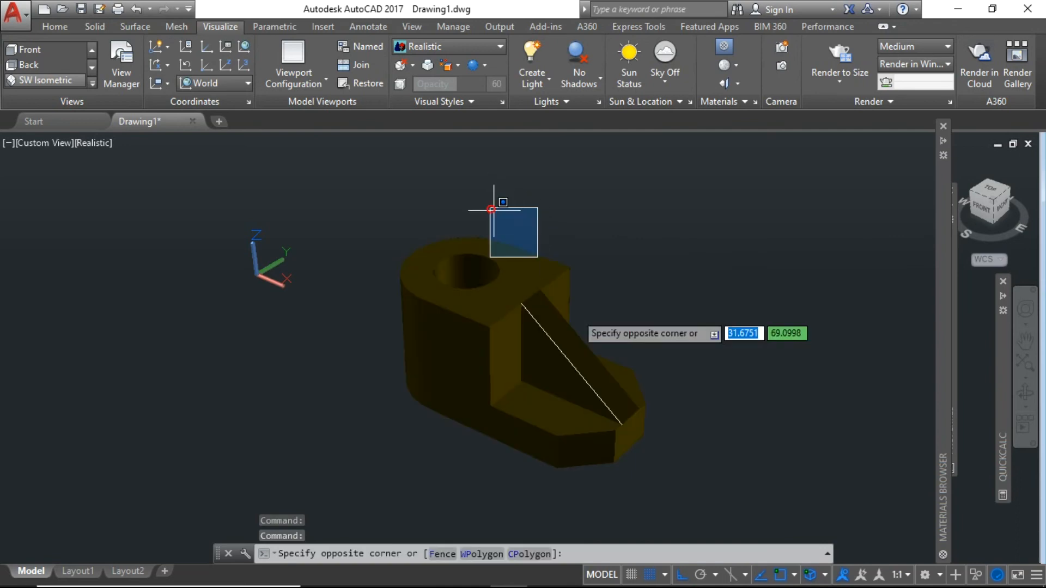
click(649, 440)
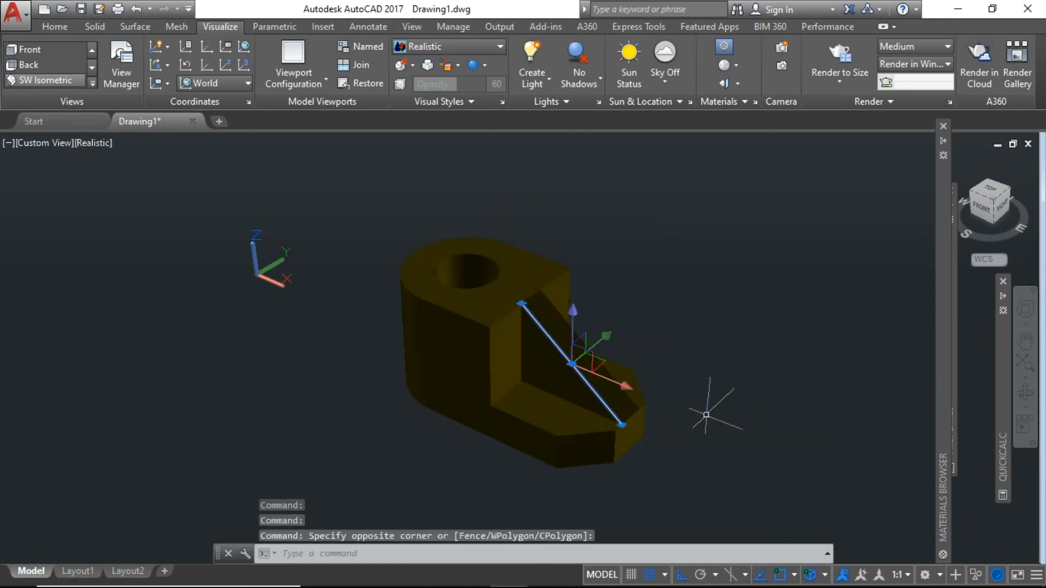
key(Delete)
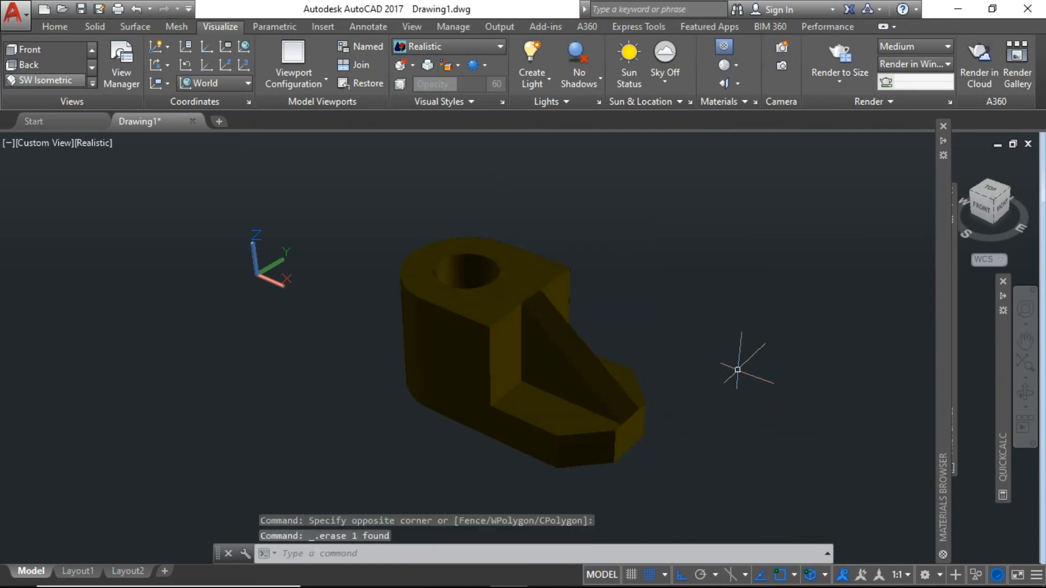
Replace the bracket's gold material with a dark red one from the Autodesk Library's Metallic Paint category.
click(1026, 394)
drag(589, 378, 547, 368)
right_click(543, 352)
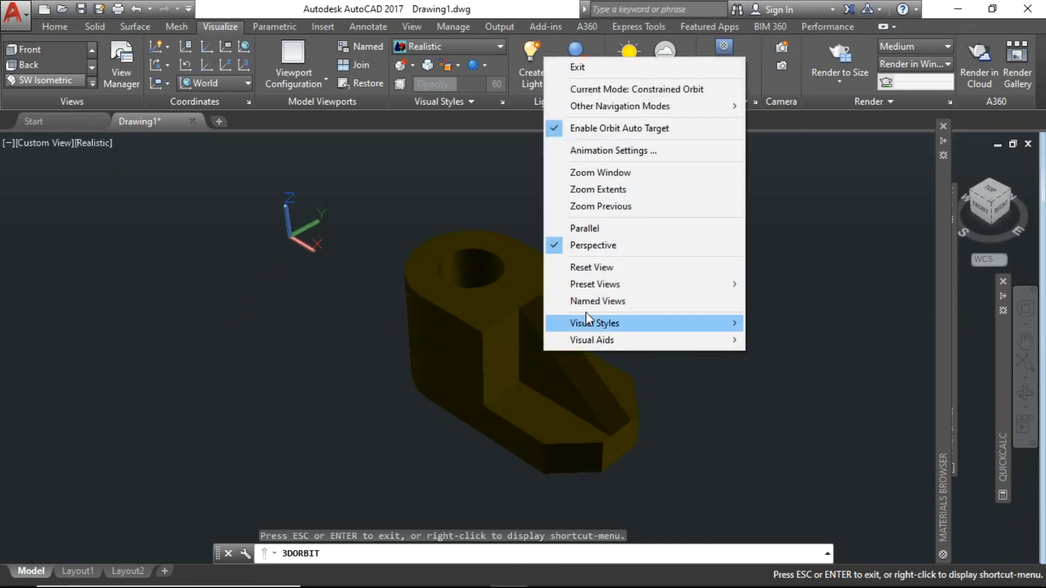
click(593, 69)
mouse_move(948, 340)
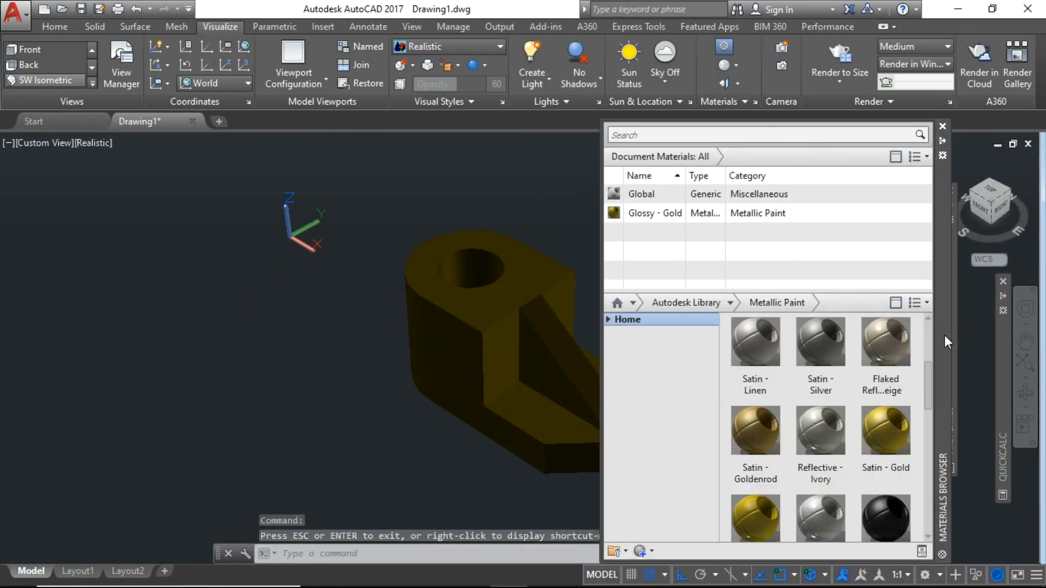
scroll(886, 375, down, 2)
drag(885, 375, 545, 250)
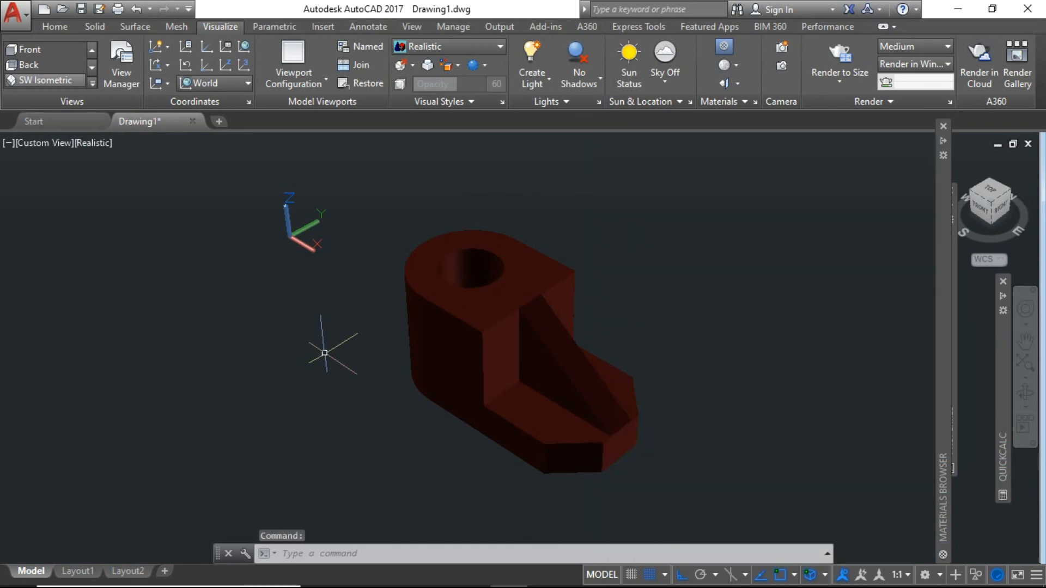
Restore the home view, and turn the bracket to the SE Isometric view to inspect the red finish.
scroll(704, 369, down, 1)
scroll(685, 376, up, 1)
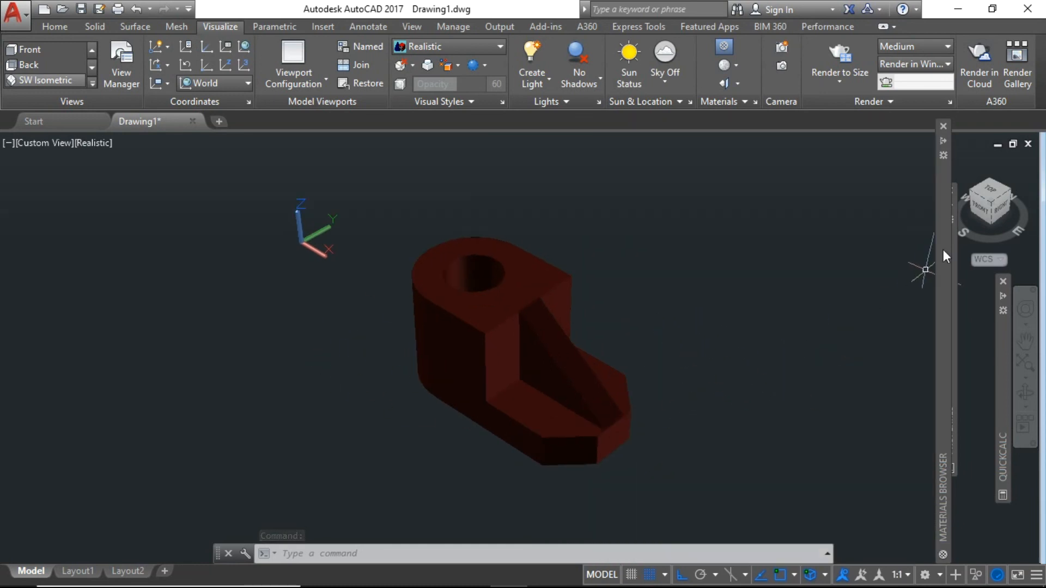
click(955, 161)
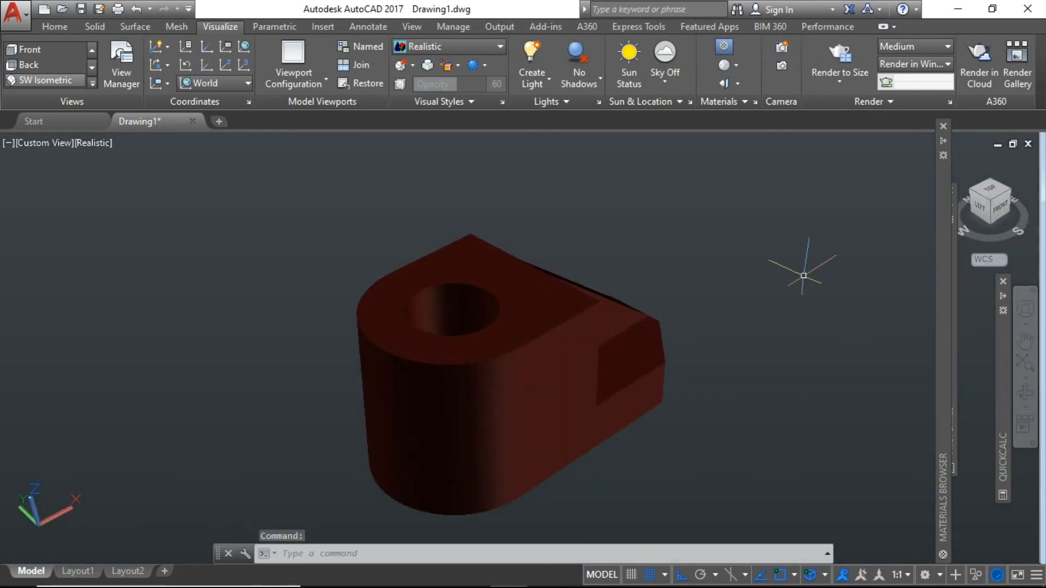
click(1009, 192)
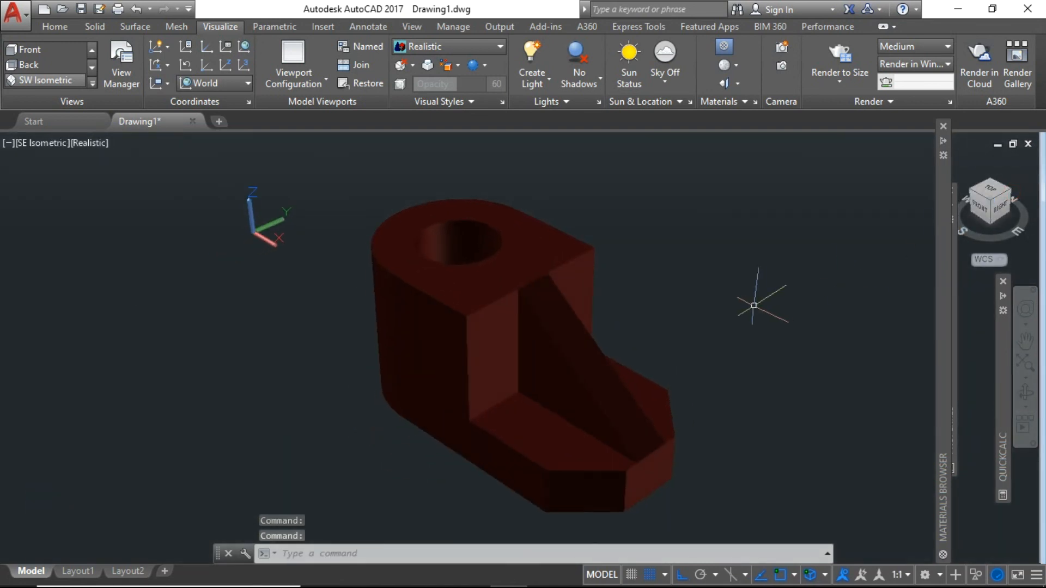